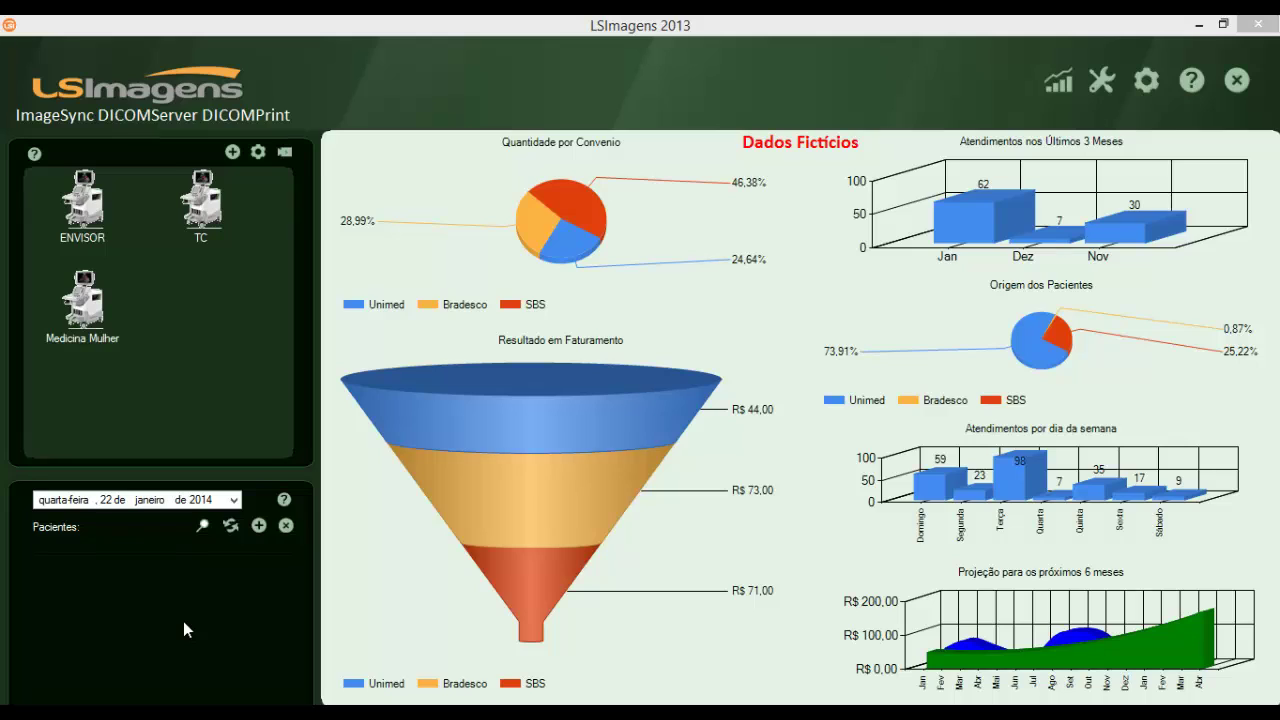
# Open the exam report of the sixth patient listed under the ENVISOR device
pyautogui.click(89, 205)
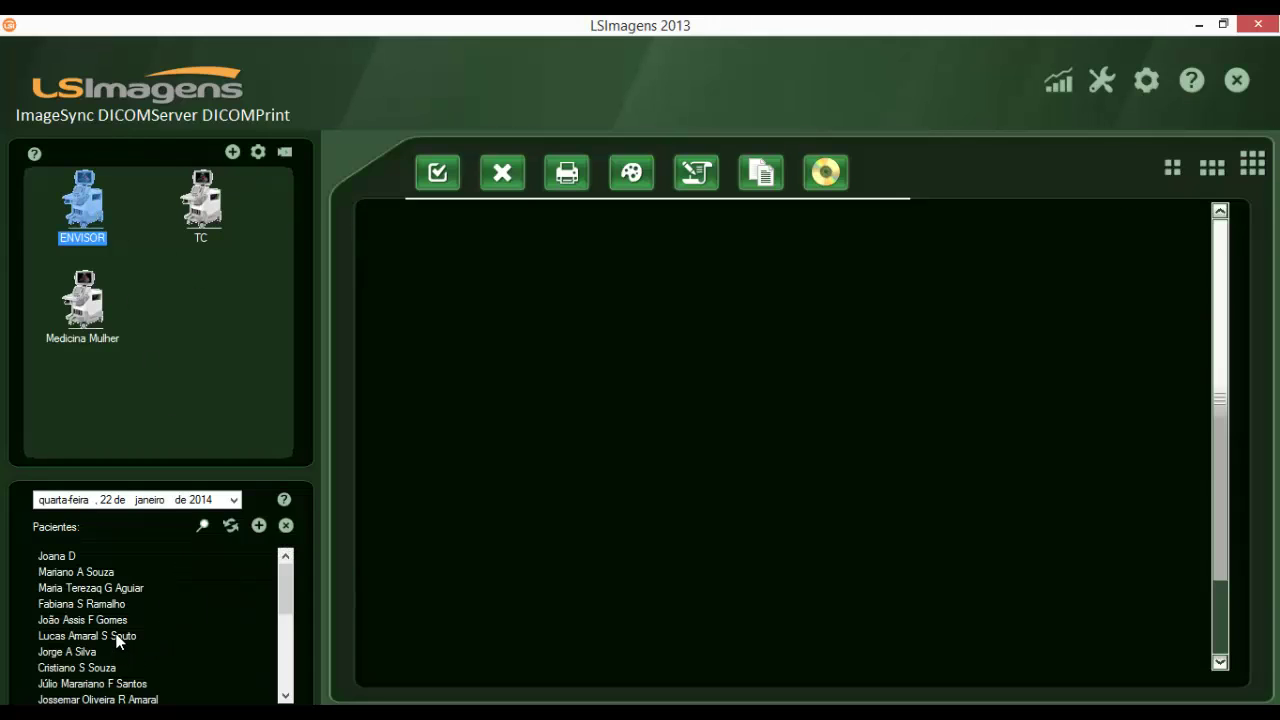
pyautogui.click(165, 635)
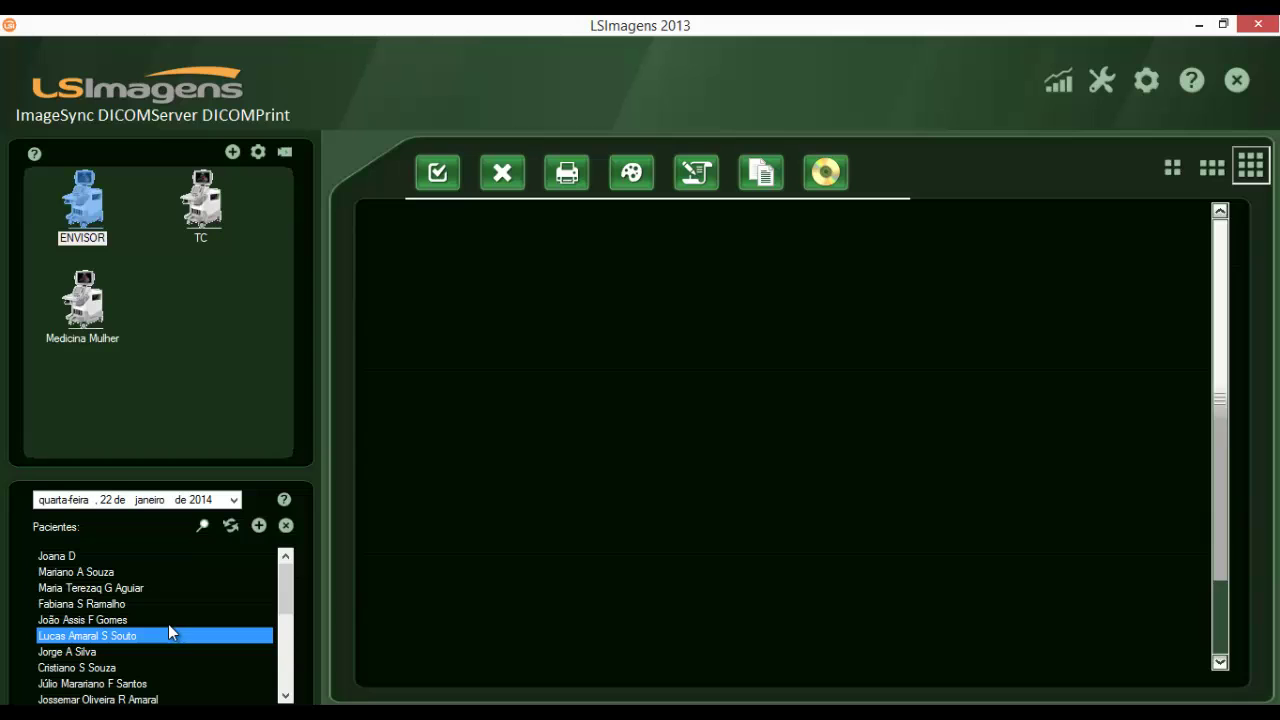
pyautogui.click(697, 174)
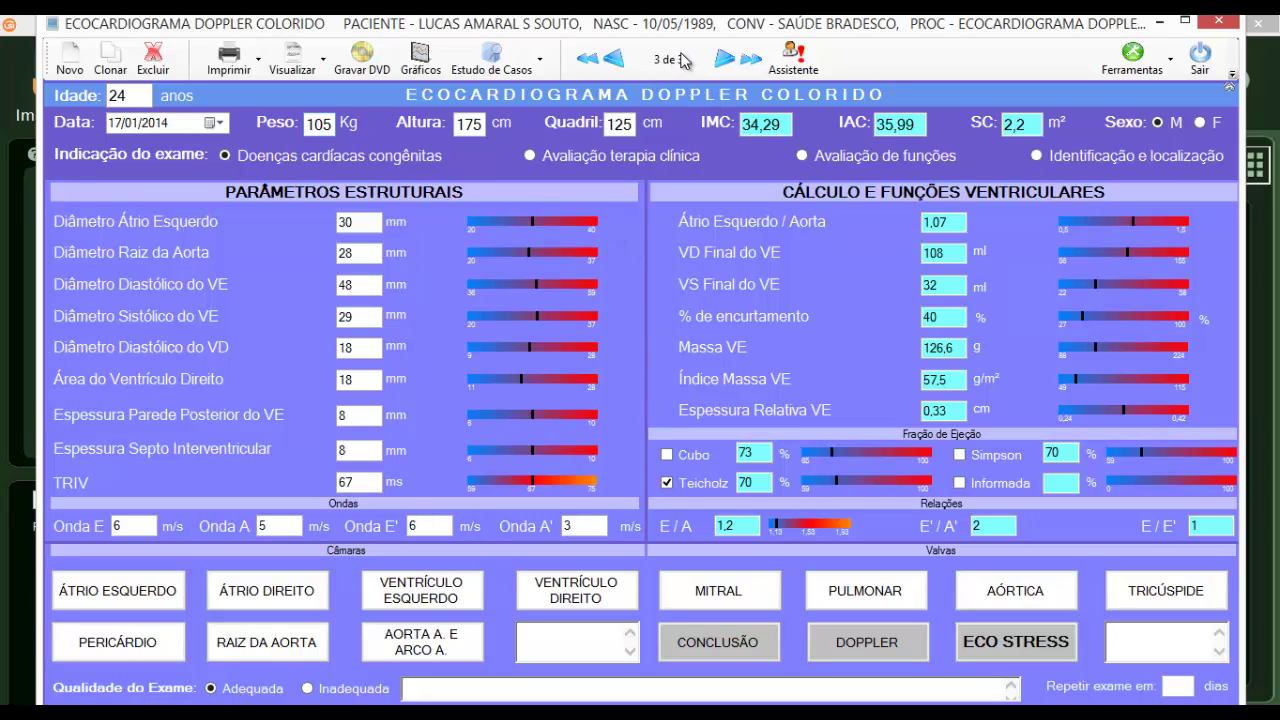
# Read the Assistente suggestions for the 08/01/2014 exam record and for the 16/01/2014 record
pyautogui.click(614, 70)
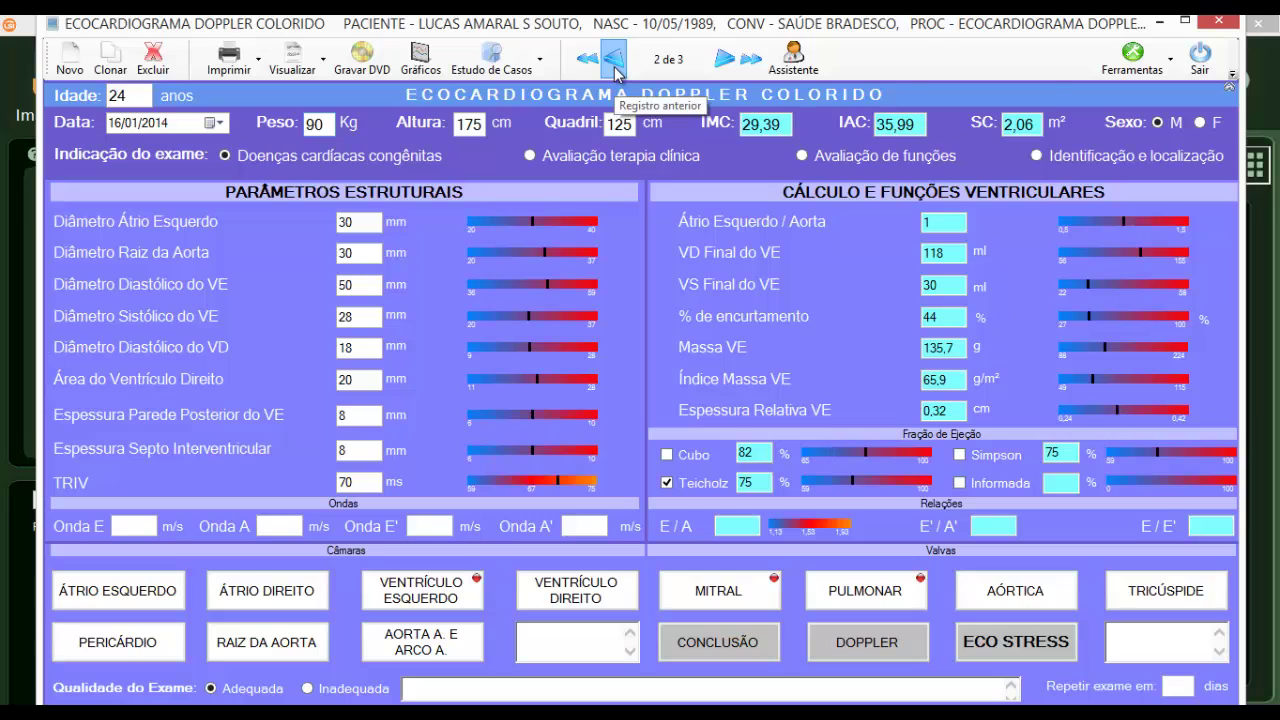
pyautogui.click(616, 64)
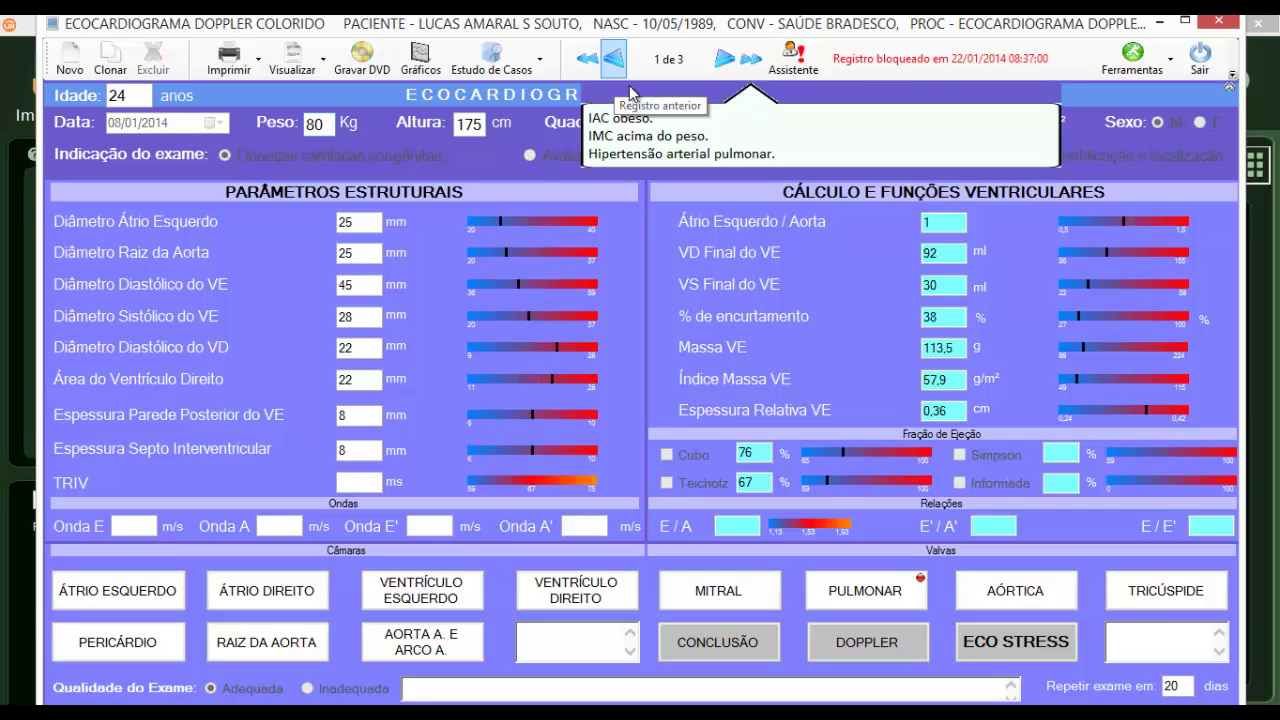
pyautogui.click(794, 72)
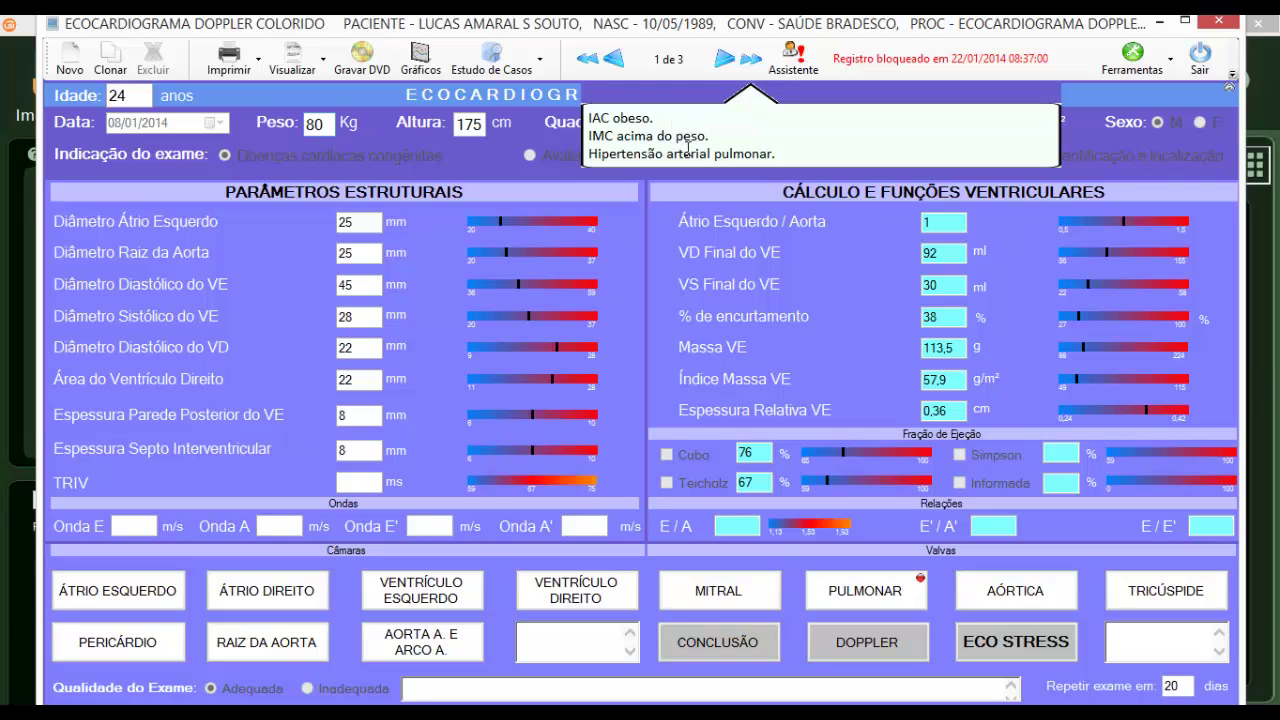
pyautogui.click(725, 64)
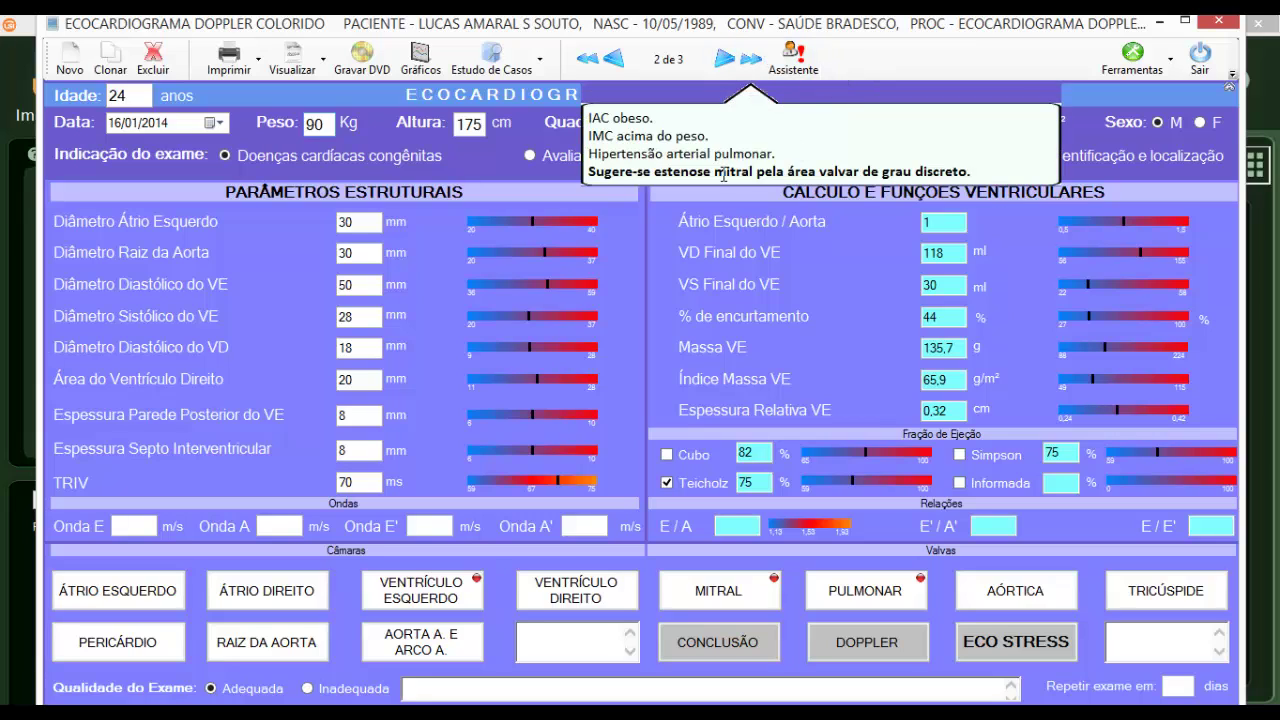
pyautogui.click(814, 170)
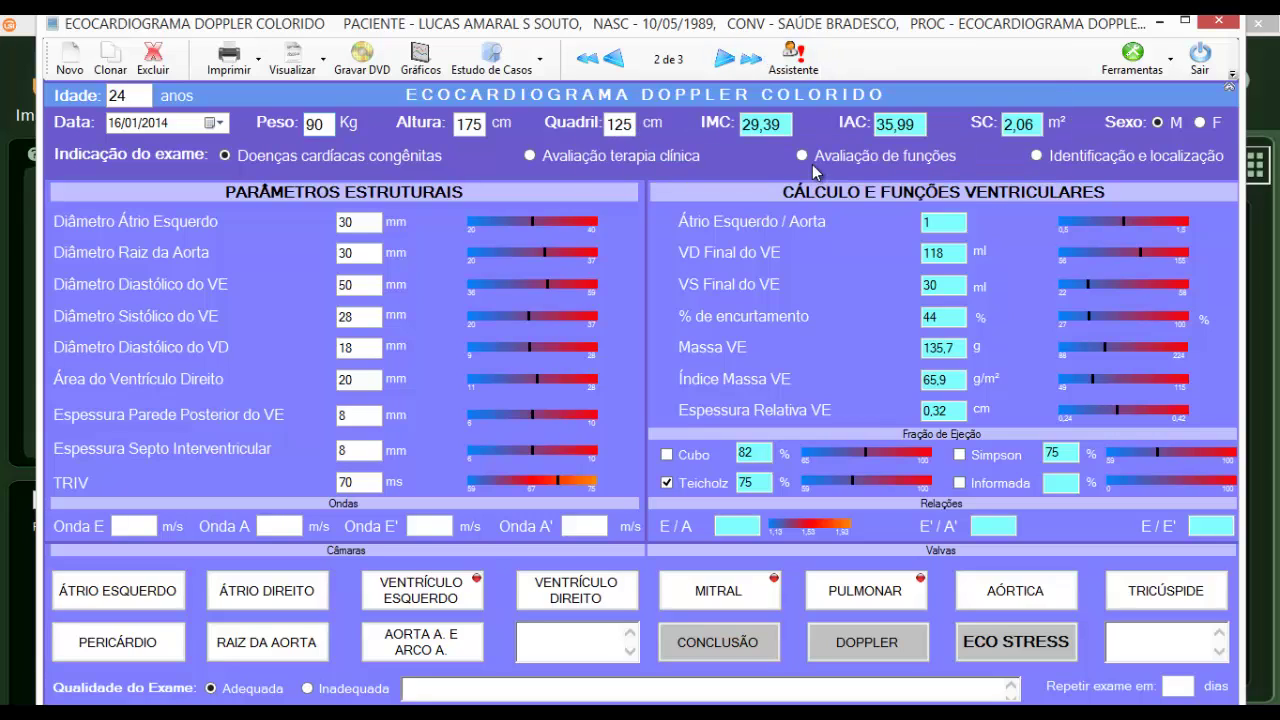
pyautogui.click(793, 56)
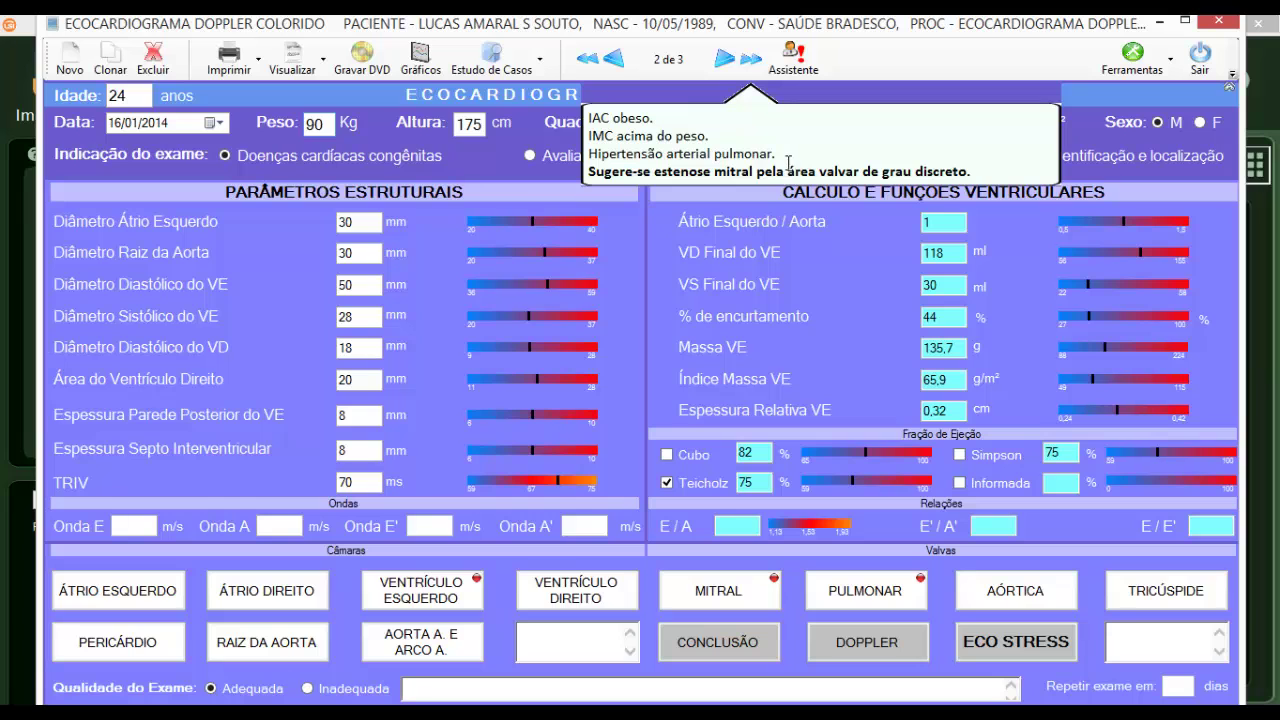
# Check the mitral valve form with 2 cm² as the PHT valve area, and view the aortic valve form, closing both
pyautogui.click(727, 596)
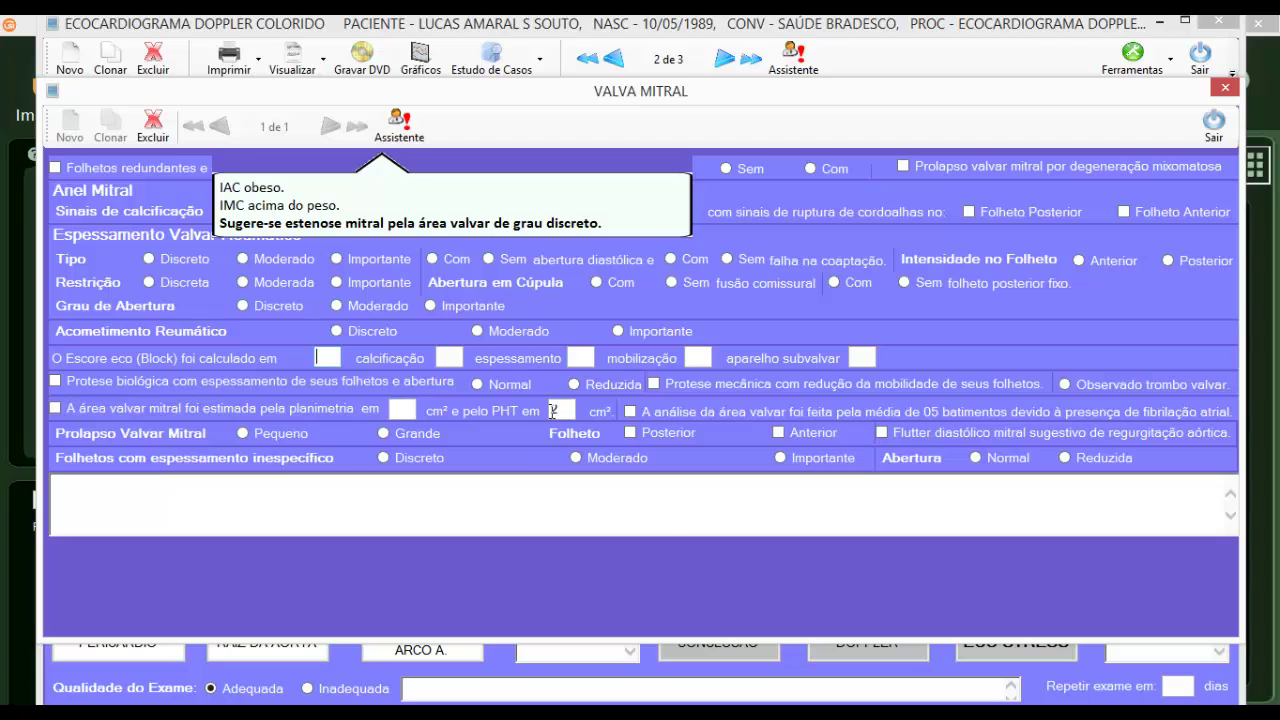
pyautogui.click(552, 410)
pyautogui.write('2')
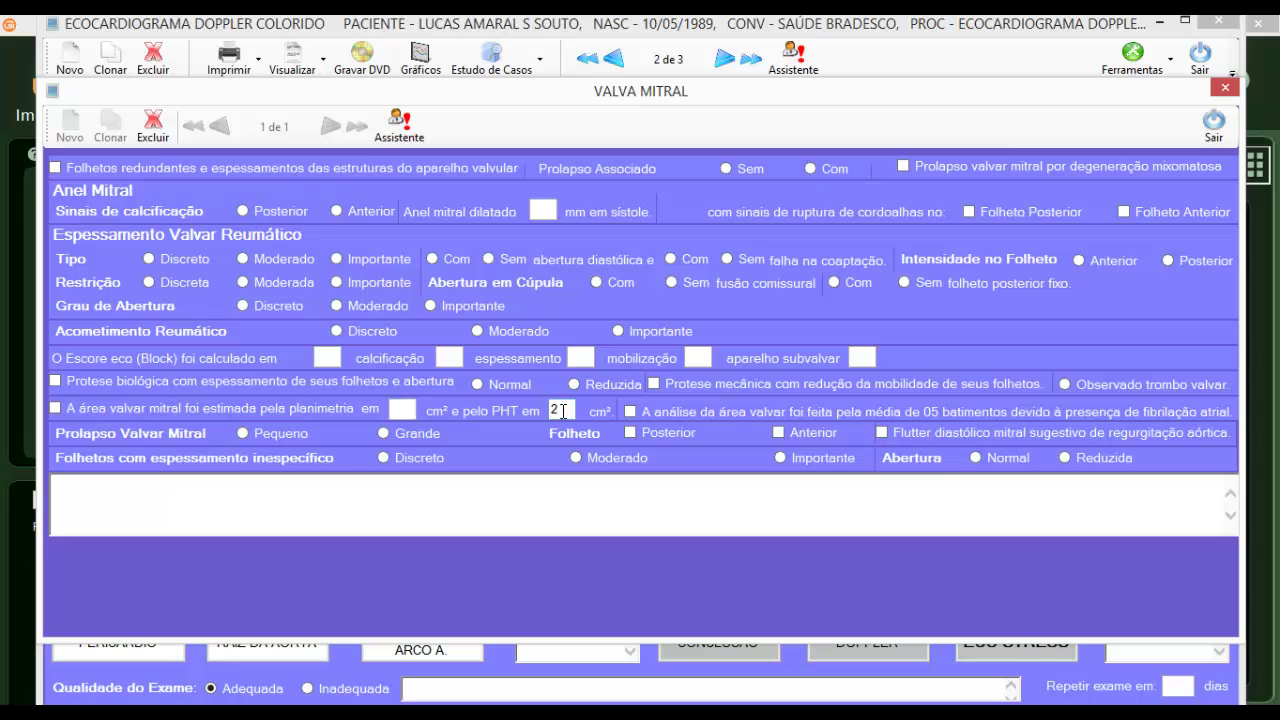
pyautogui.click(1211, 127)
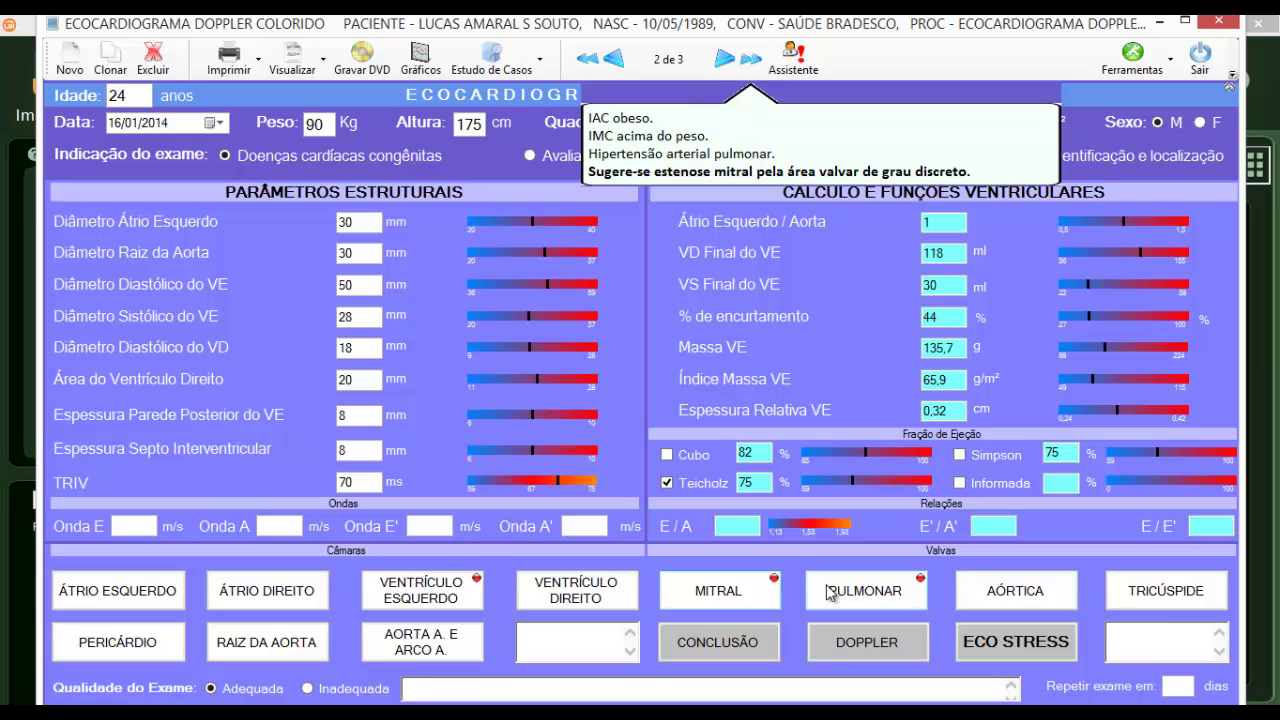
pyautogui.click(1006, 585)
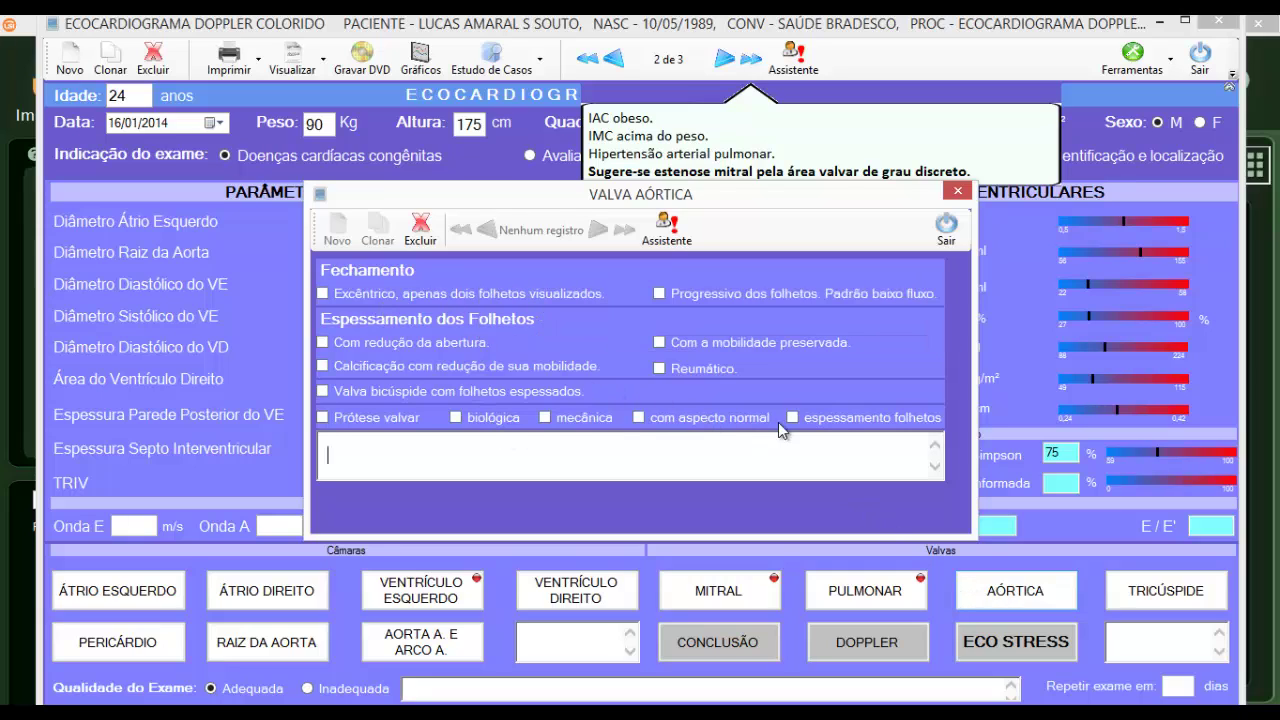
pyautogui.click(946, 228)
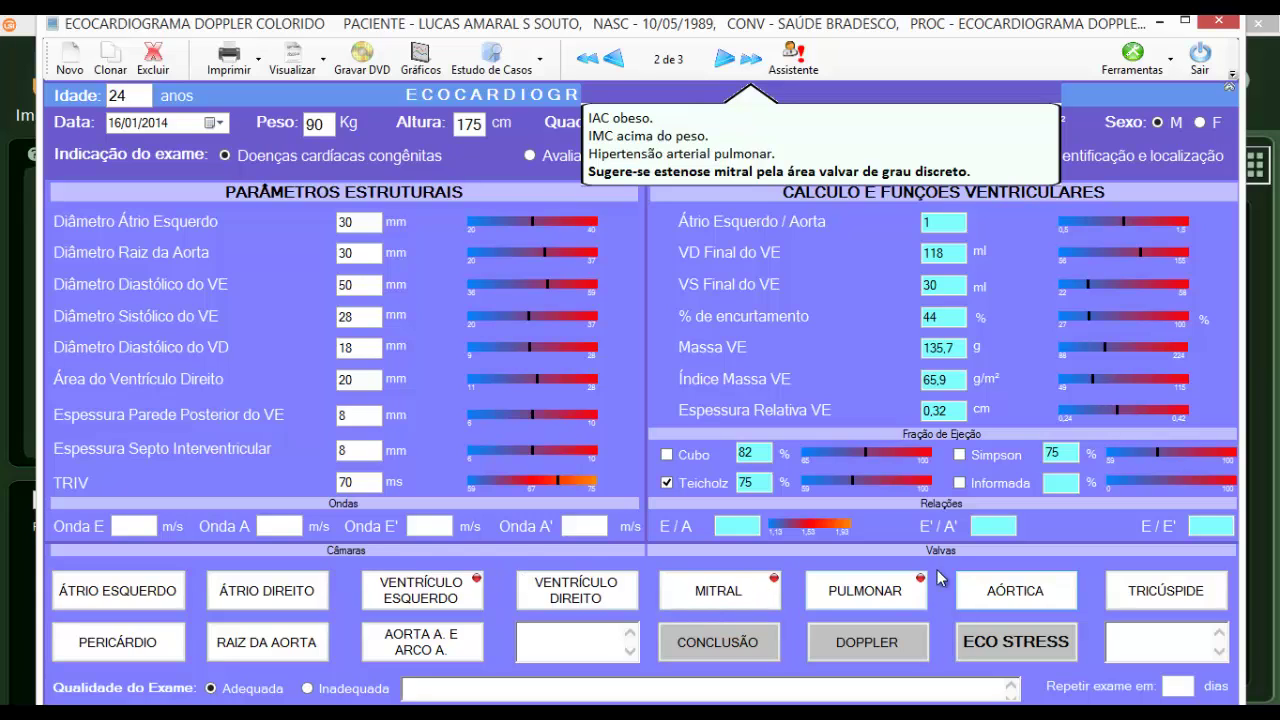
# Compare the patient's 08/01/2014, 16/01/2014 and 17/01/2014 exam records and their Assistente suggestions, finishing on the 17/01/2014 record
pyautogui.click(614, 60)
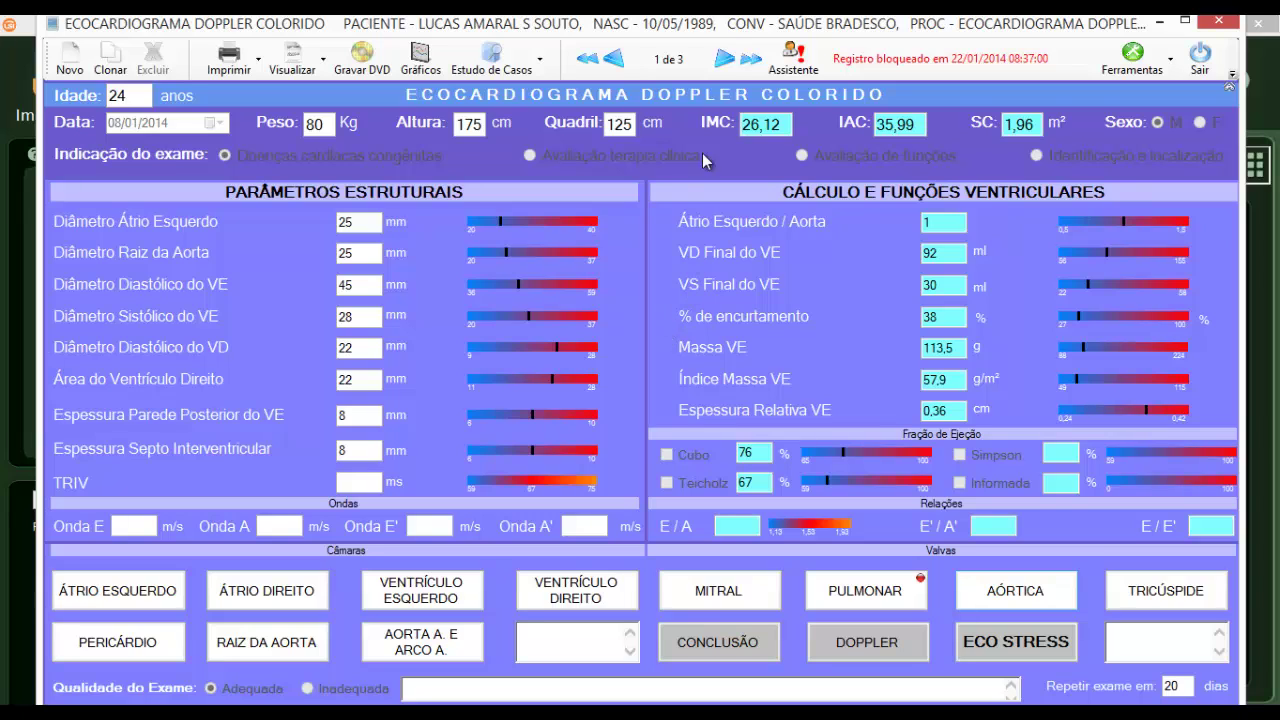
pyautogui.click(724, 58)
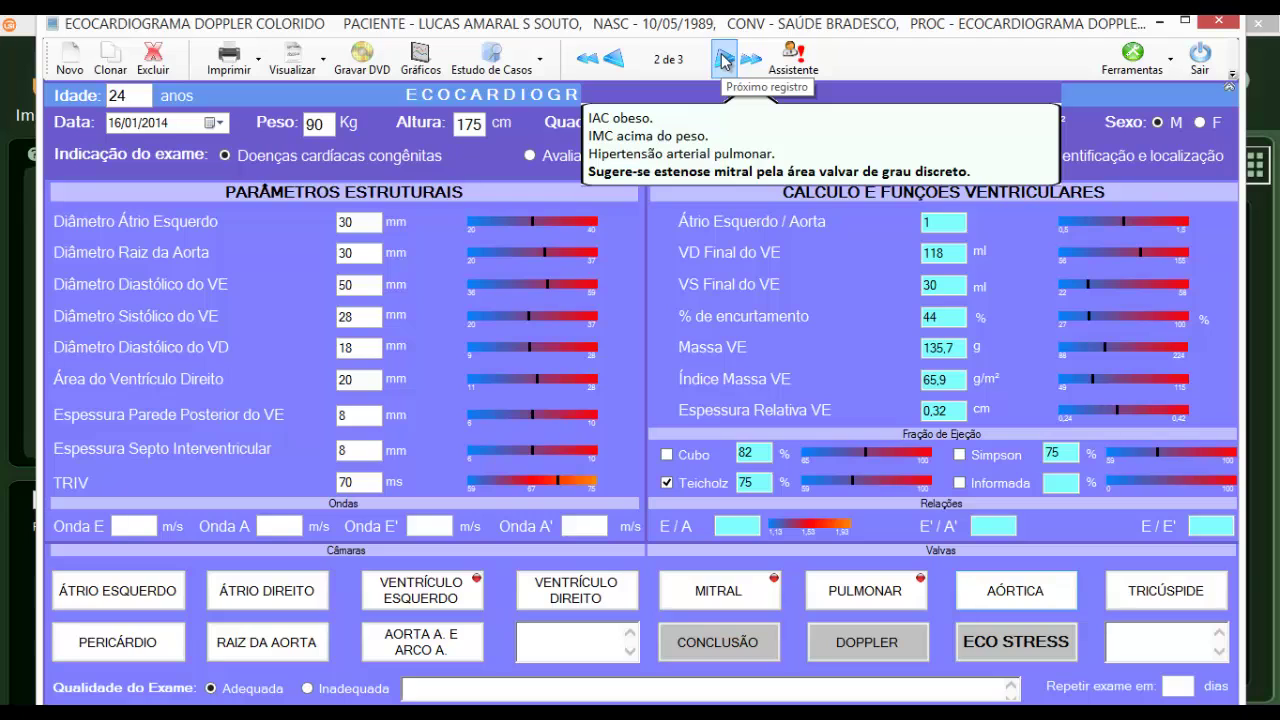
pyautogui.click(724, 60)
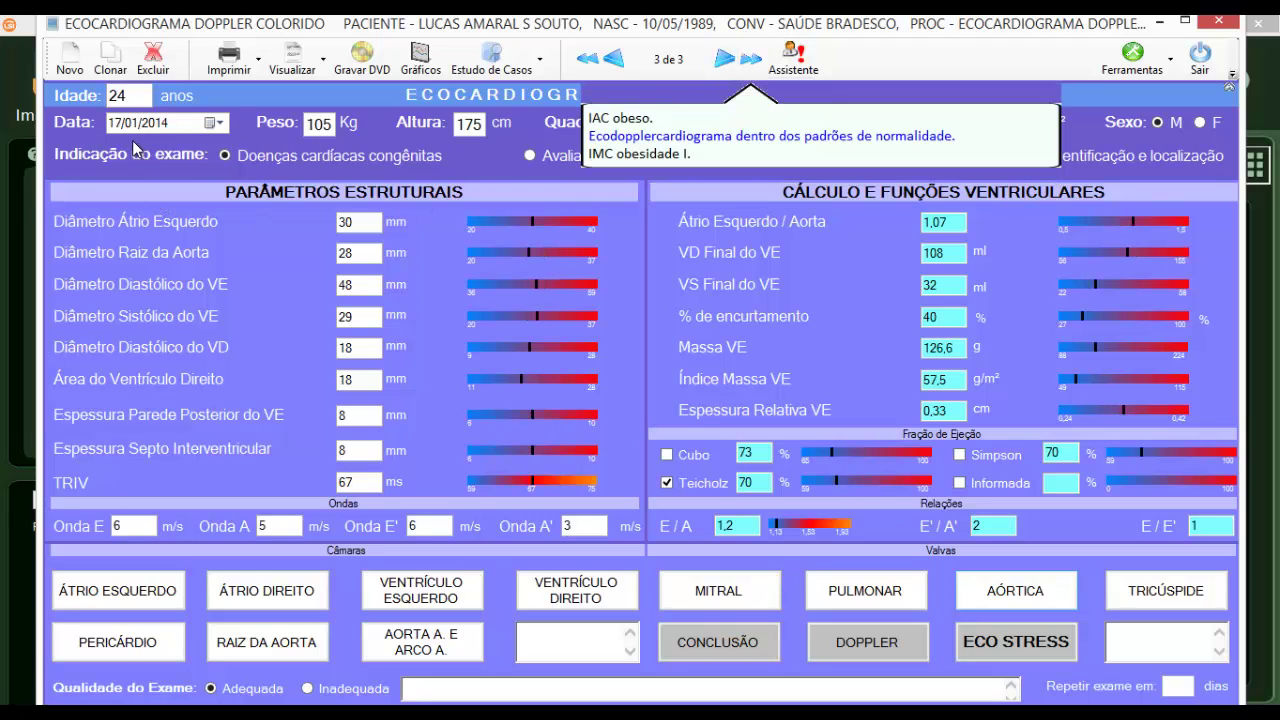
pyautogui.click(810, 62)
pyautogui.moveTo(356, 228)
pyautogui.click(615, 66)
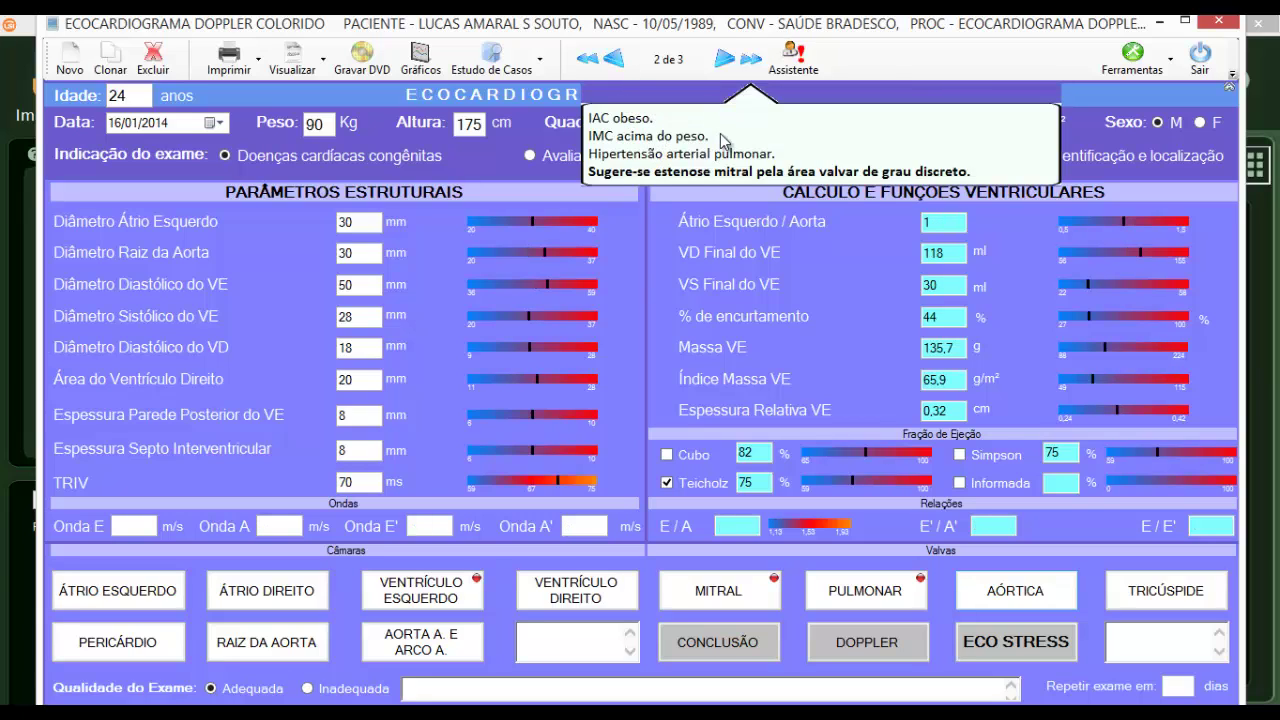
pyautogui.click(722, 62)
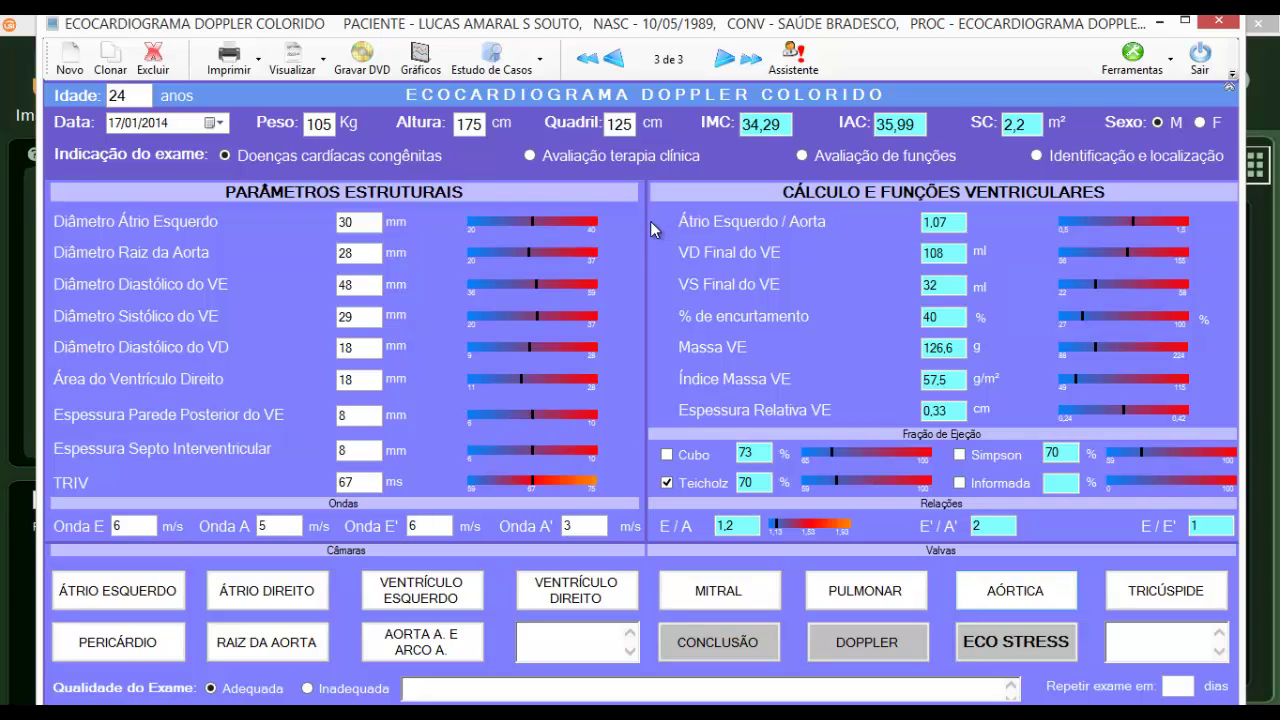
# View the evolution charts of the structural diameters, weight and IMC, and the reference source of a structural limit bar
pyautogui.moveTo(349, 222)
pyautogui.moveTo(354, 253)
pyautogui.moveTo(364, 285)
pyautogui.moveTo(367, 322)
pyautogui.moveTo(367, 352)
pyautogui.moveTo(318, 124)
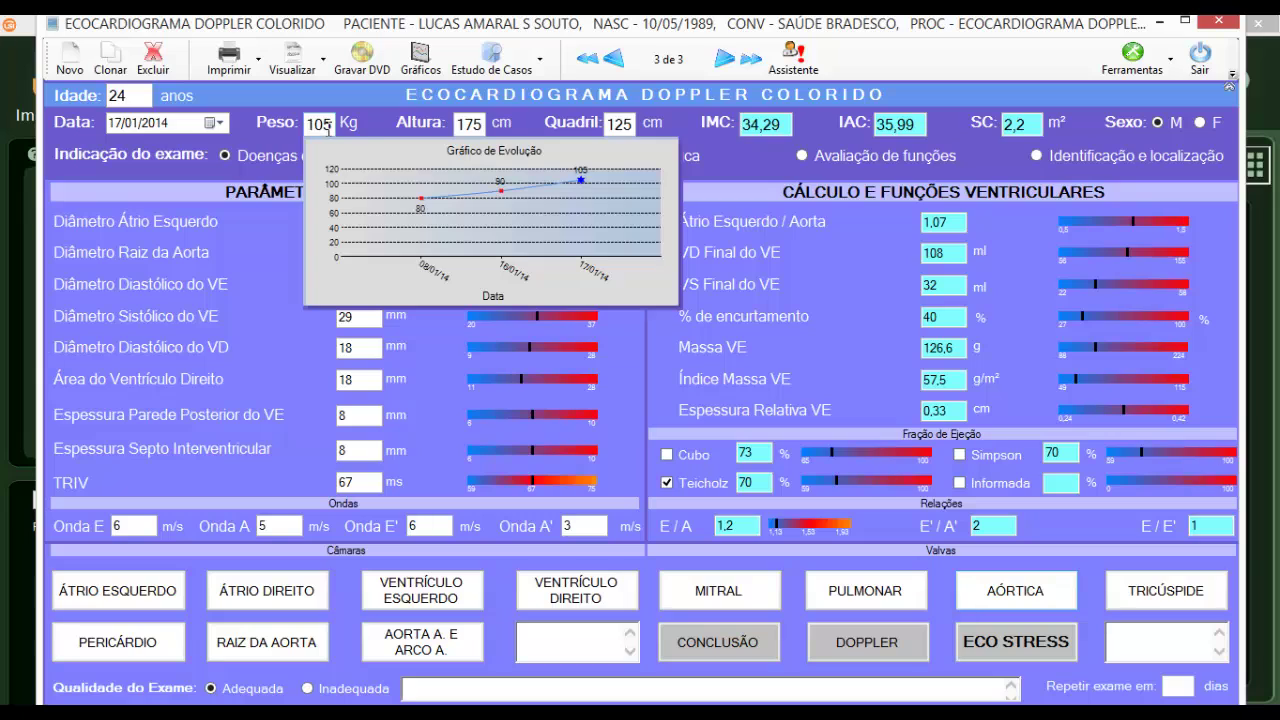
pyautogui.moveTo(766, 125)
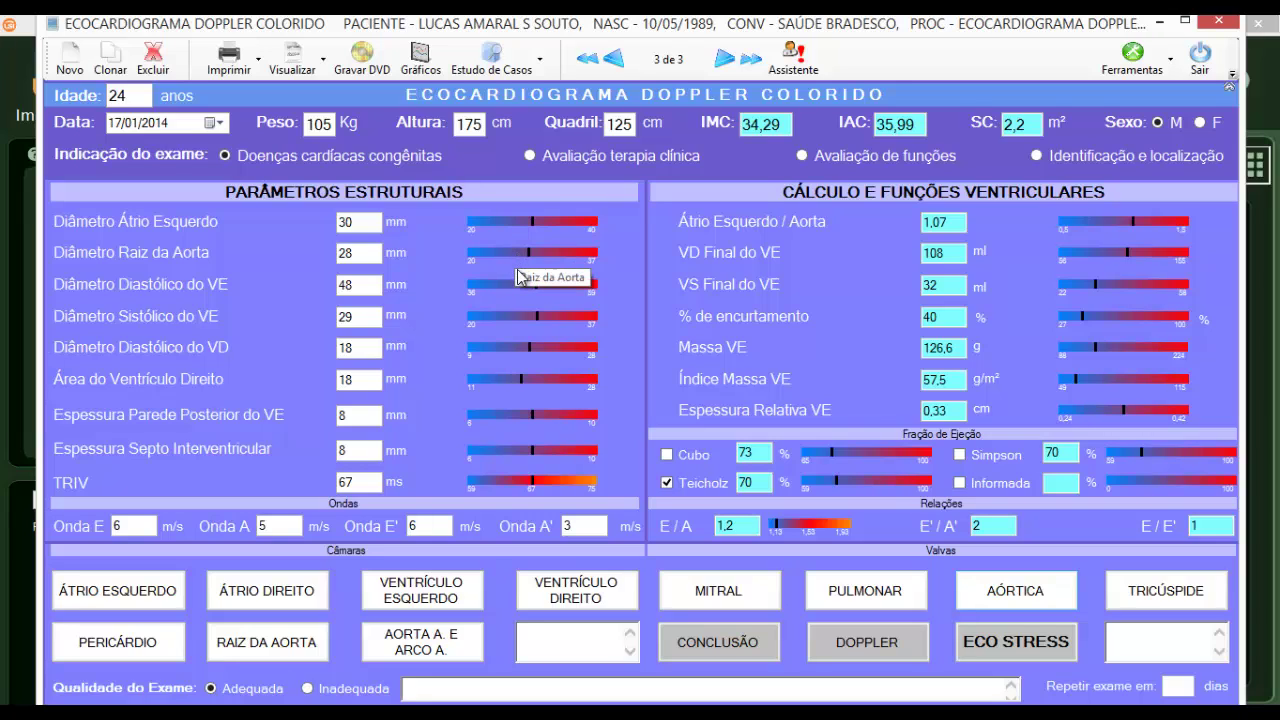
pyautogui.moveTo(517, 279)
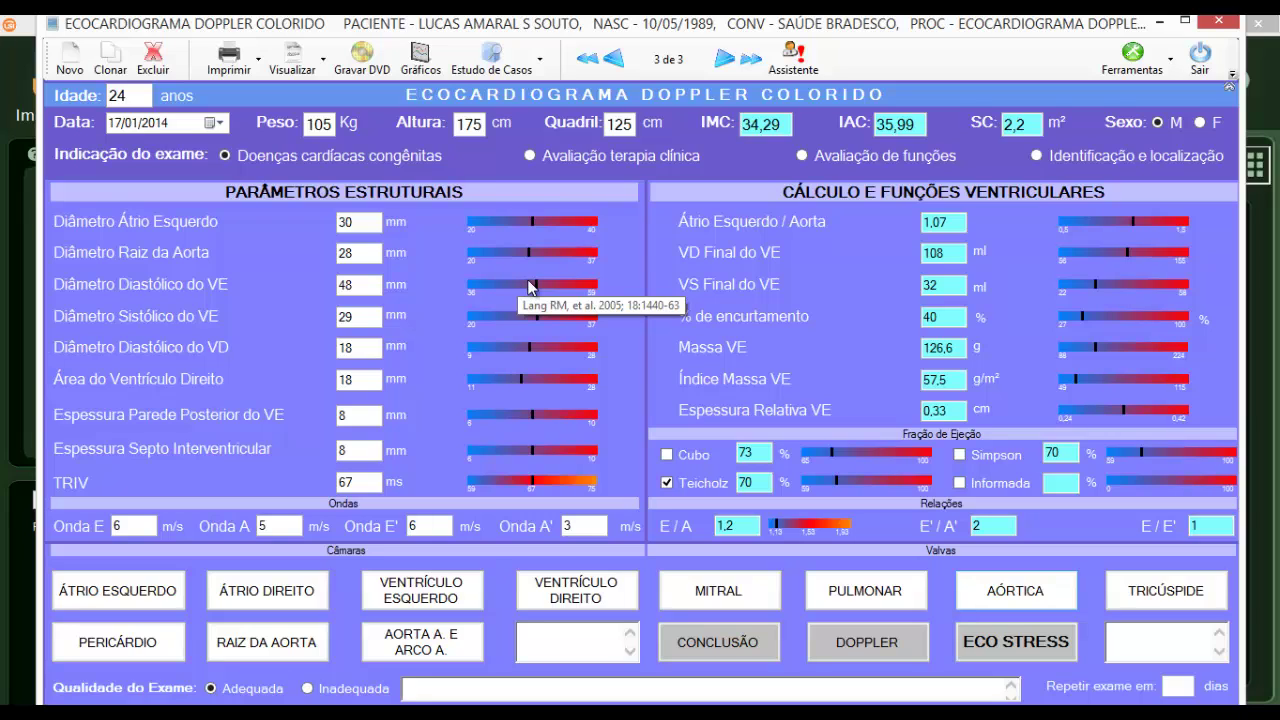
pyautogui.click(1172, 62)
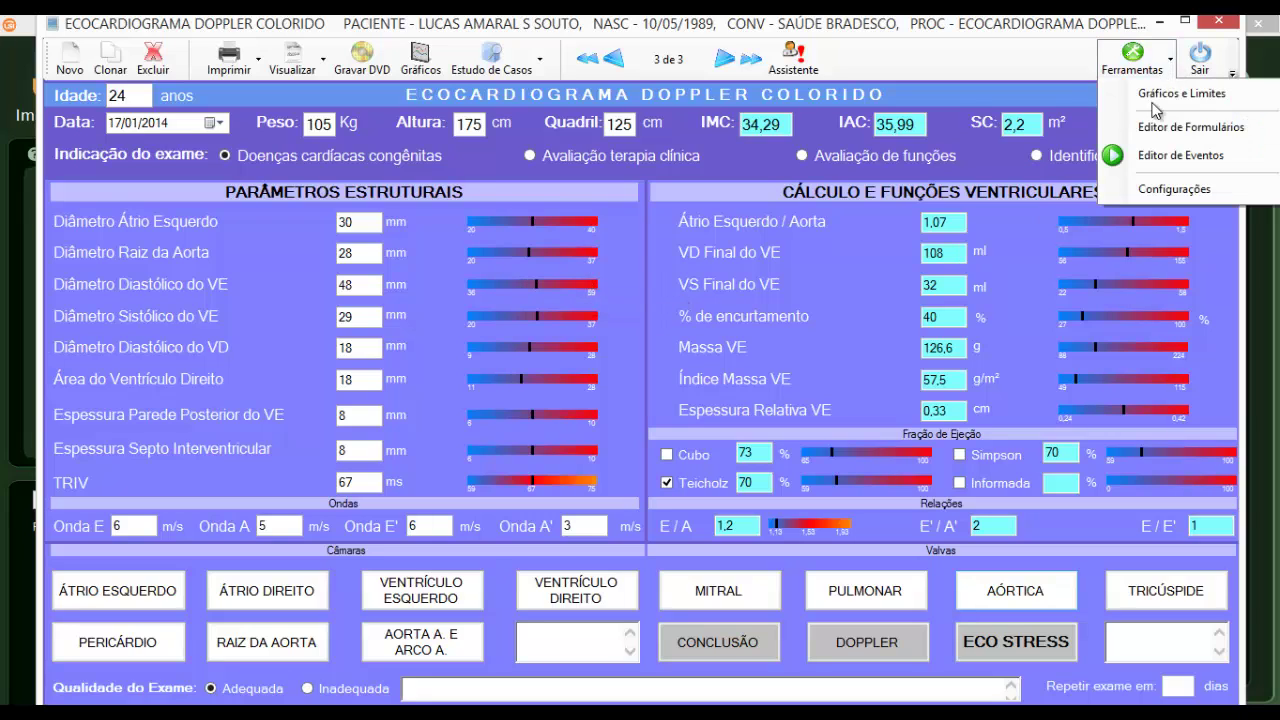
pyautogui.click(1146, 133)
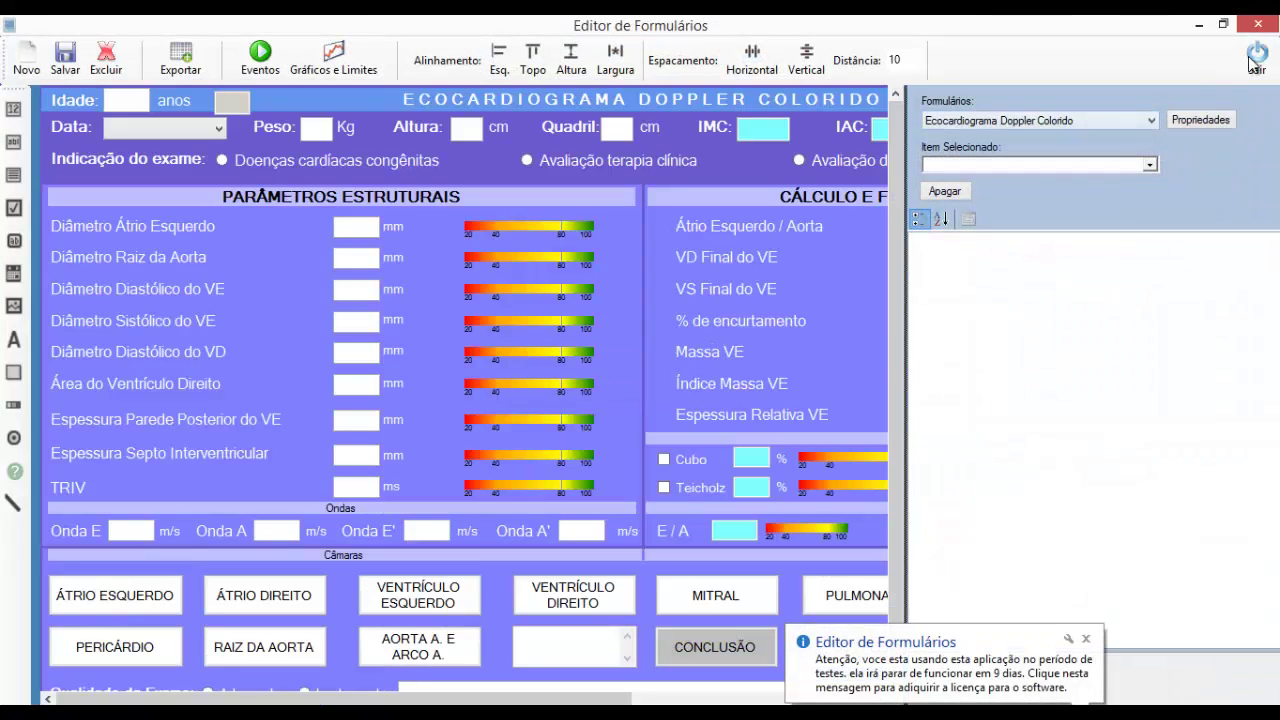
pyautogui.click(1255, 58)
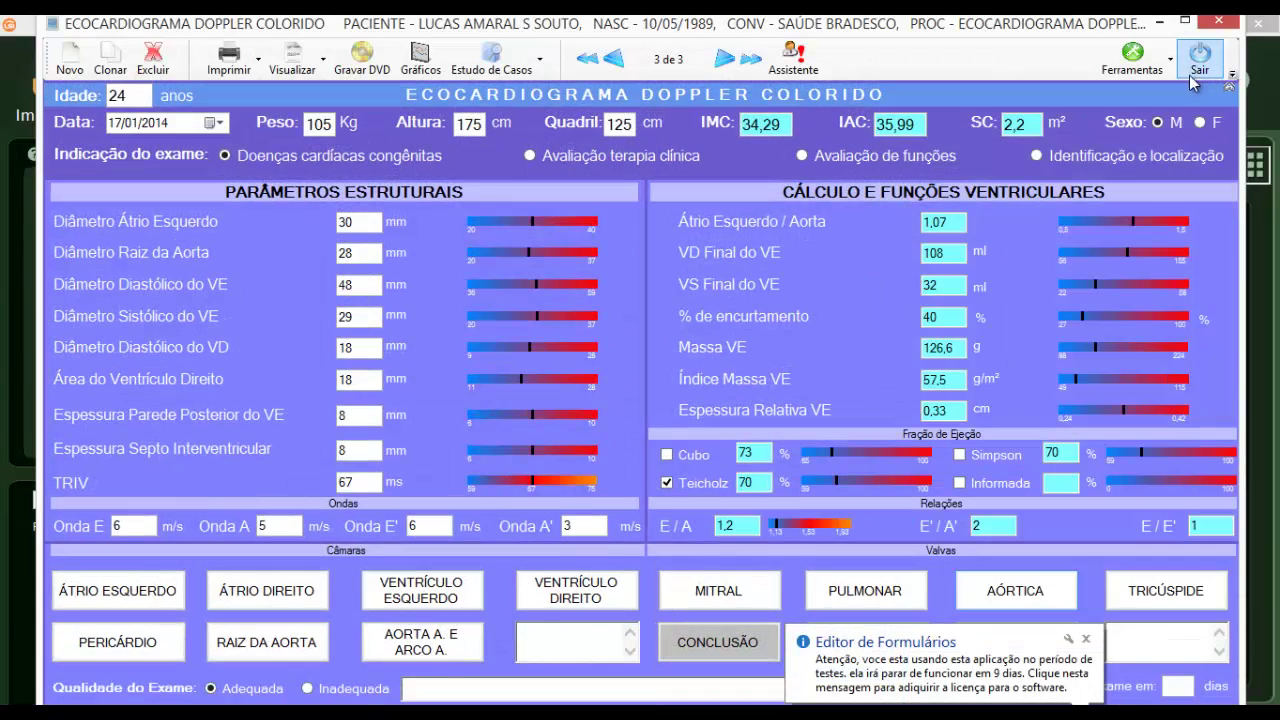
# Open Gráficos e Limites and inspect the Lang chart settings and limits for Área do VD and Átrio Esquerdo
pyautogui.click(1140, 56)
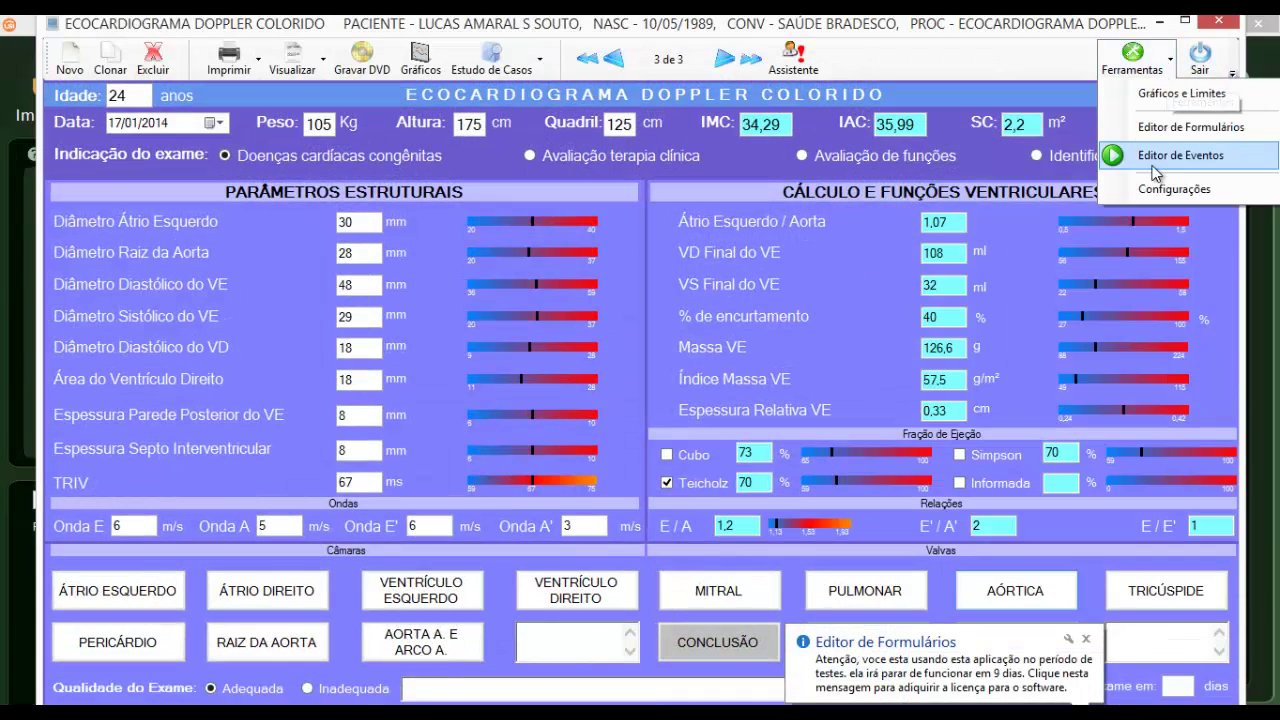
pyautogui.click(1165, 94)
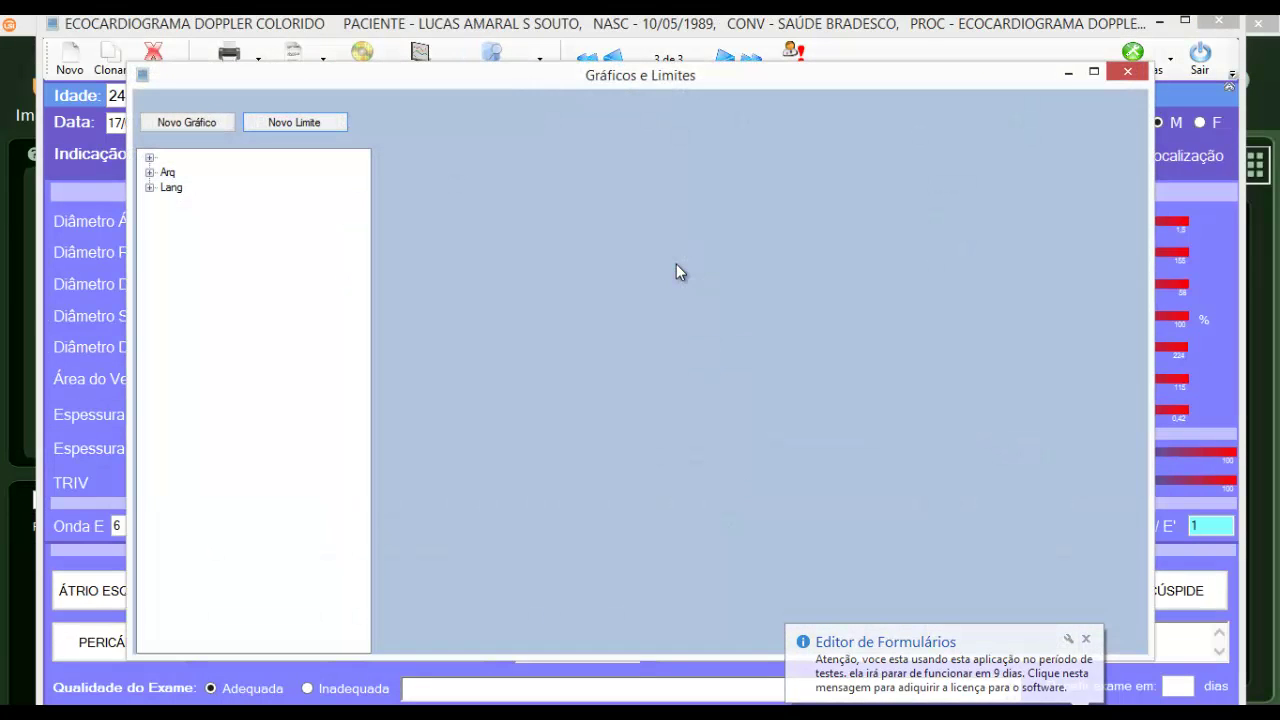
pyautogui.click(149, 172)
pyautogui.click(150, 218)
pyautogui.click(203, 232)
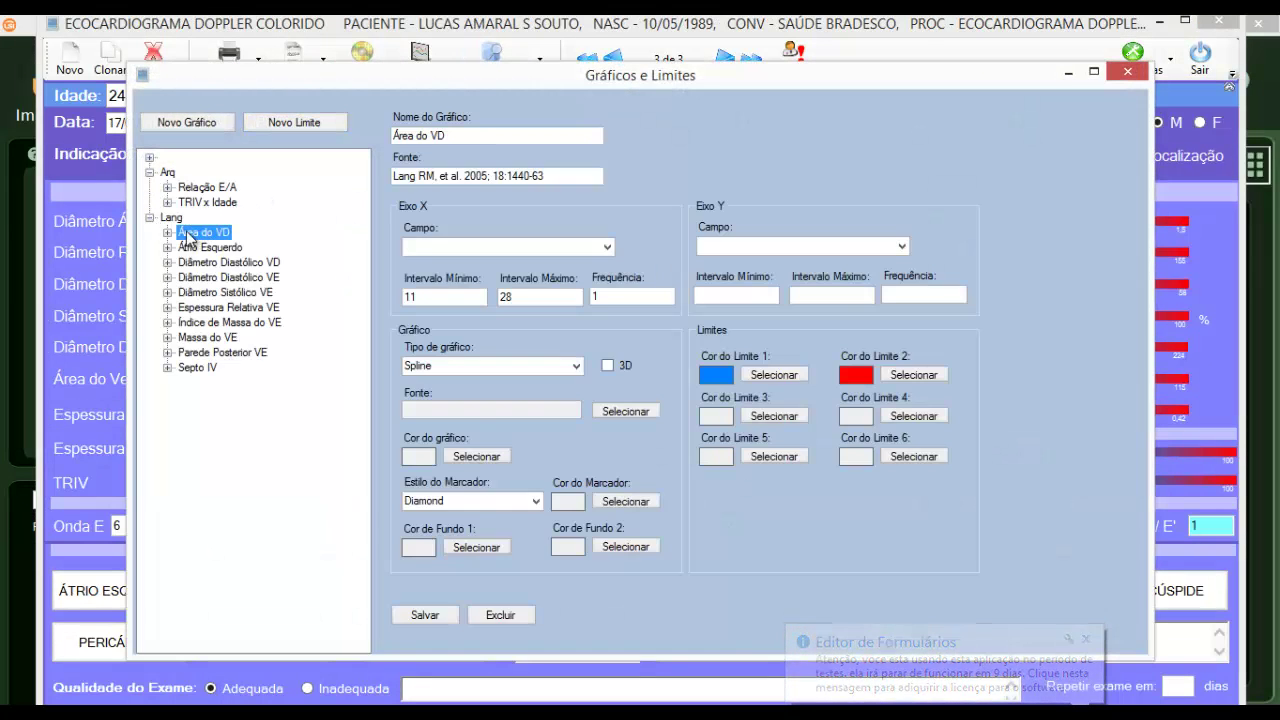
pyautogui.click(205, 247)
pyautogui.click(167, 248)
pyautogui.click(212, 262)
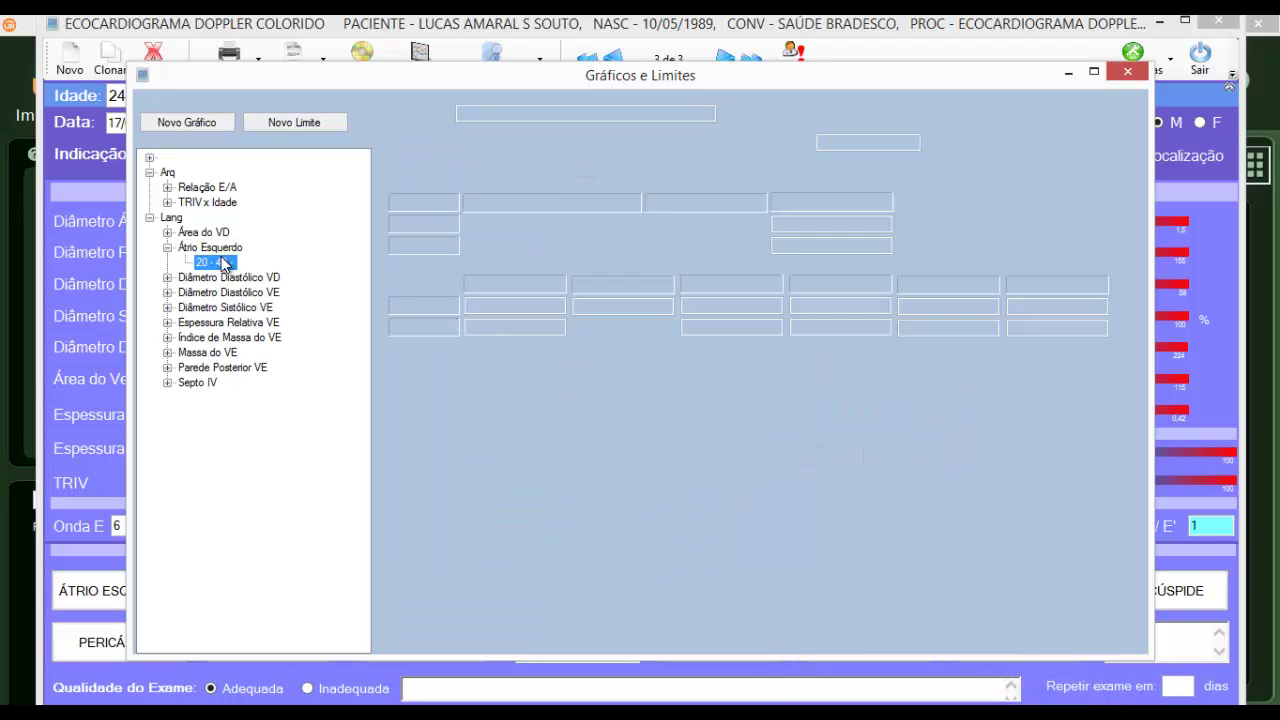
pyautogui.click(168, 232)
pyautogui.click(205, 247)
# Inspect both sets of limits for Diâmetro Diastólico VE and the one for Diâmetro Sistólico VE, and close Gráficos e Limites
pyautogui.click(220, 307)
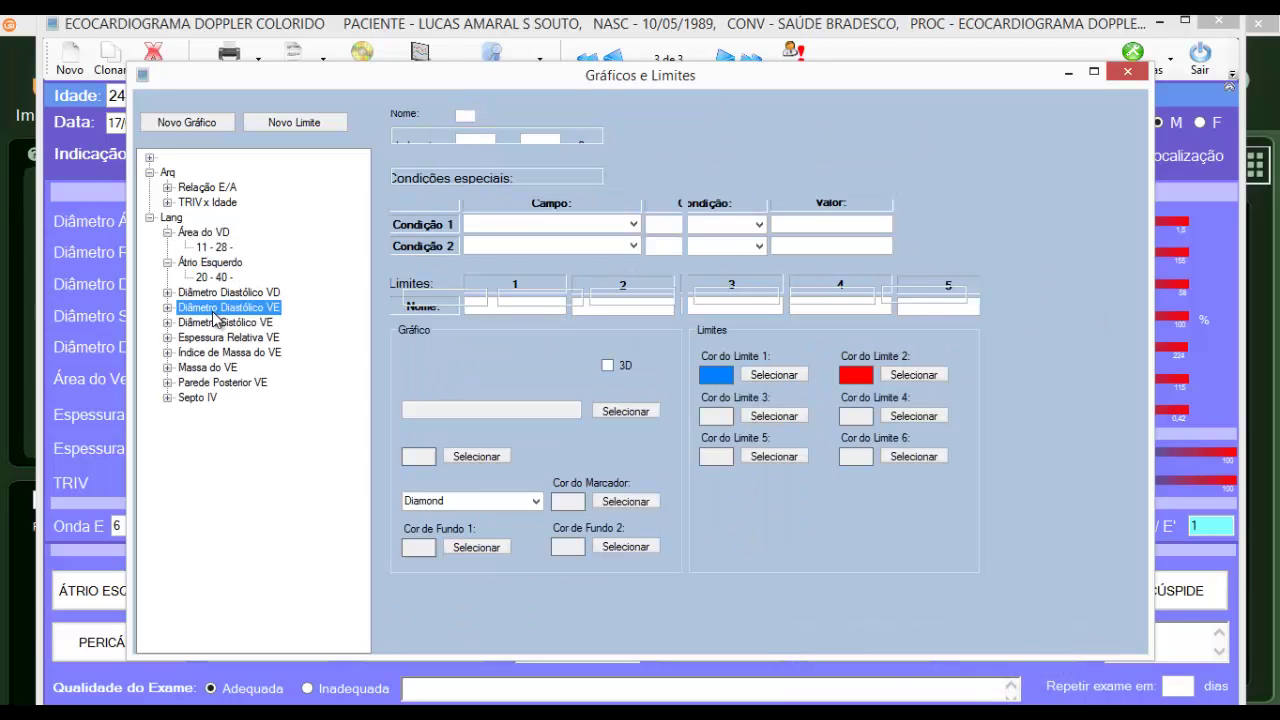
pyautogui.click(167, 308)
pyautogui.click(212, 322)
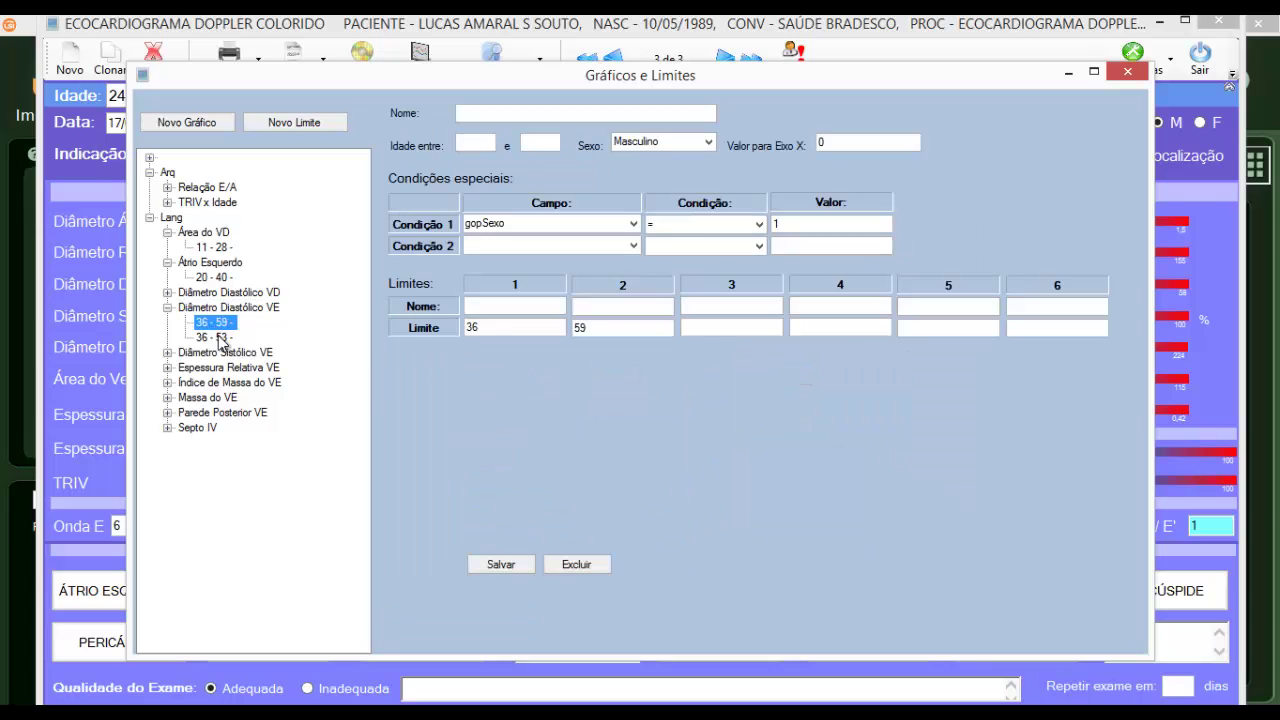
pyautogui.click(212, 337)
pyautogui.click(212, 353)
pyautogui.click(167, 353)
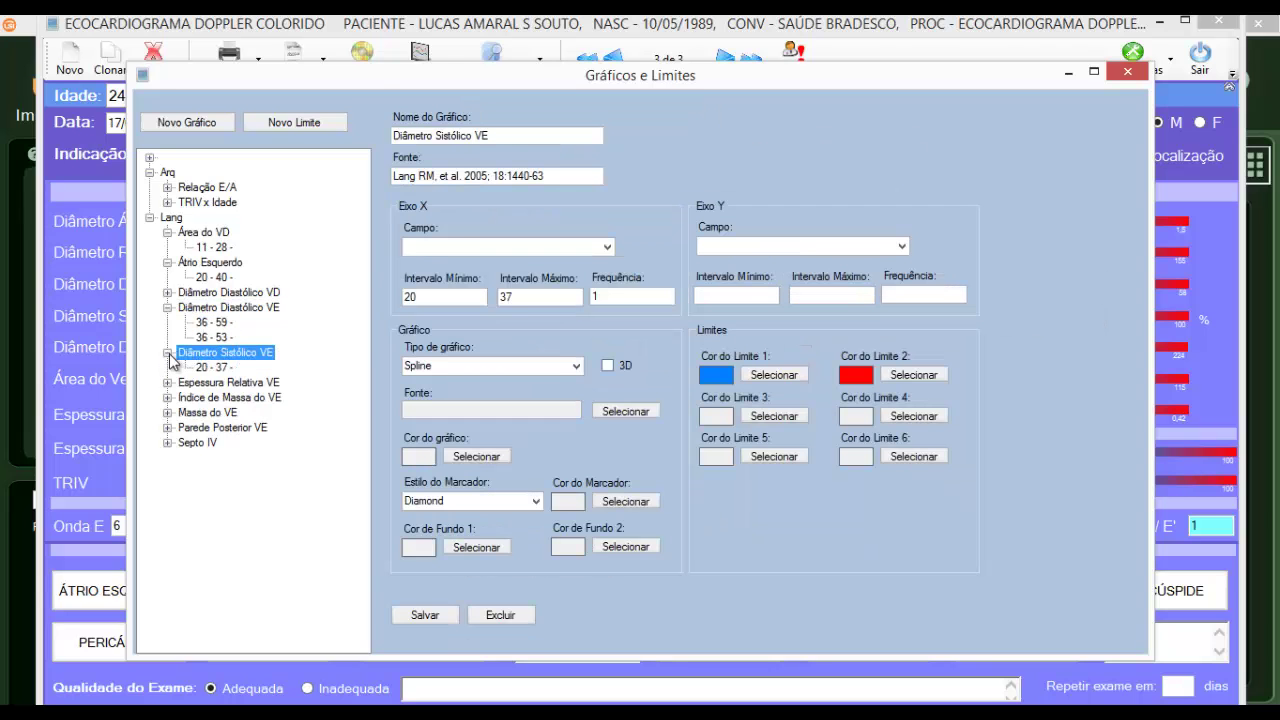
pyautogui.click(212, 367)
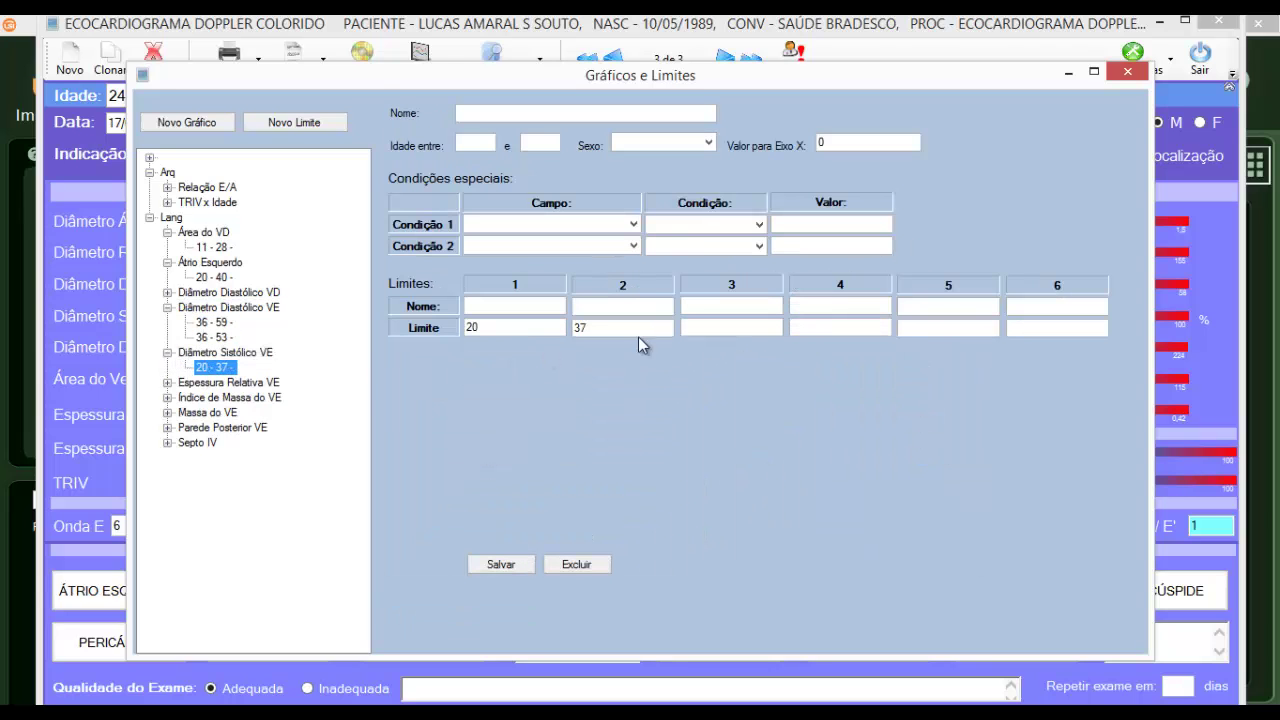
pyautogui.click(1127, 72)
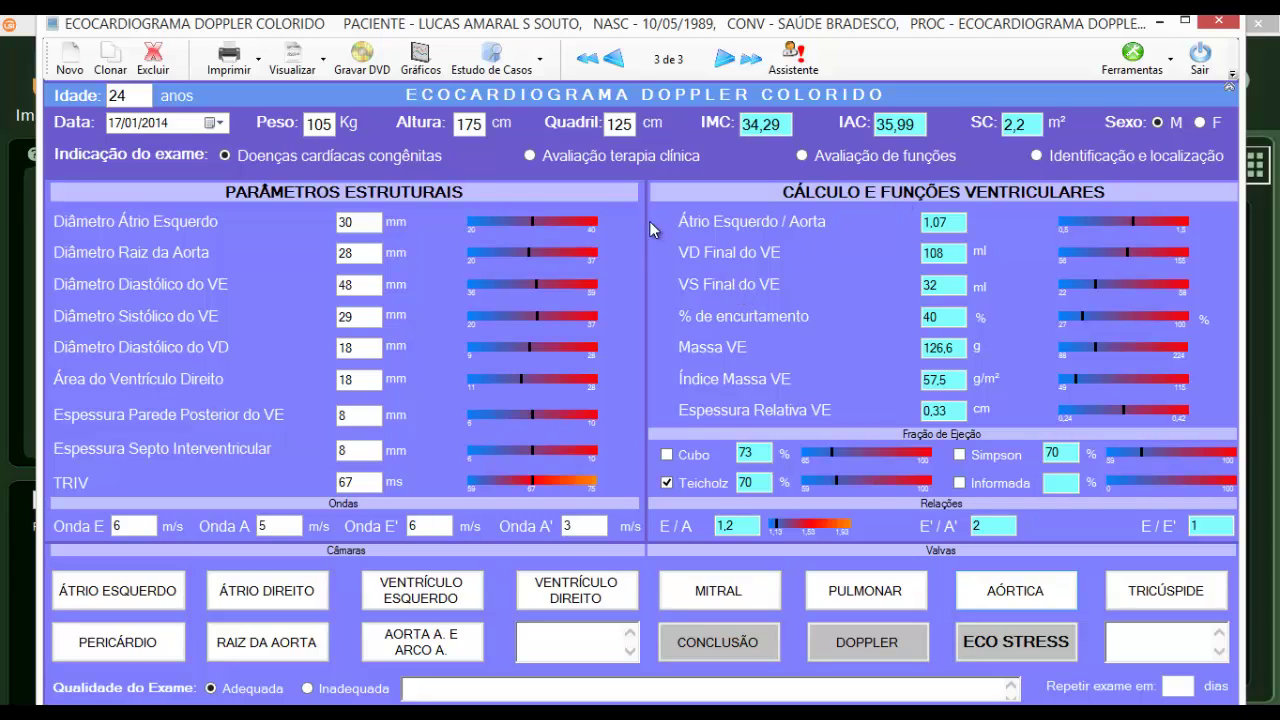
# Set the patient's sex to F in the 17/01/2014 exam record
pyautogui.click(1198, 123)
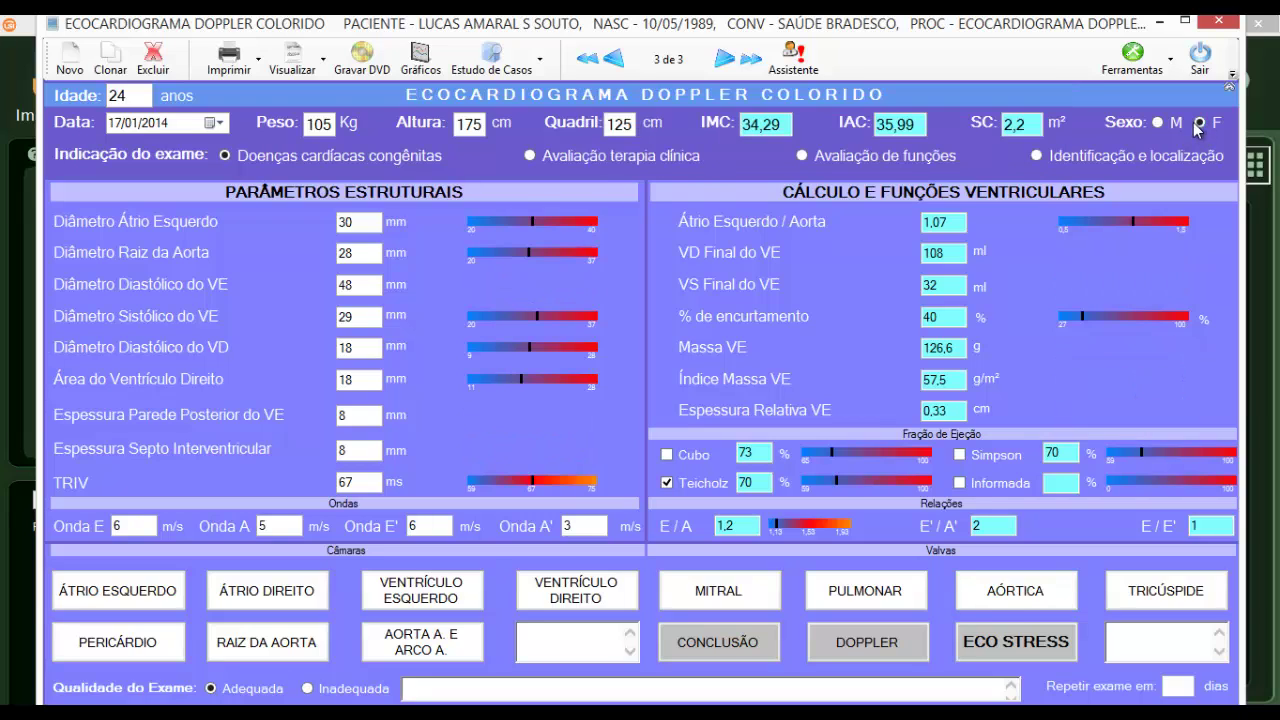
# Set the patient's sex to M and the weight to 50 kg in the 17/01/2014 exam record
pyautogui.click(1158, 122)
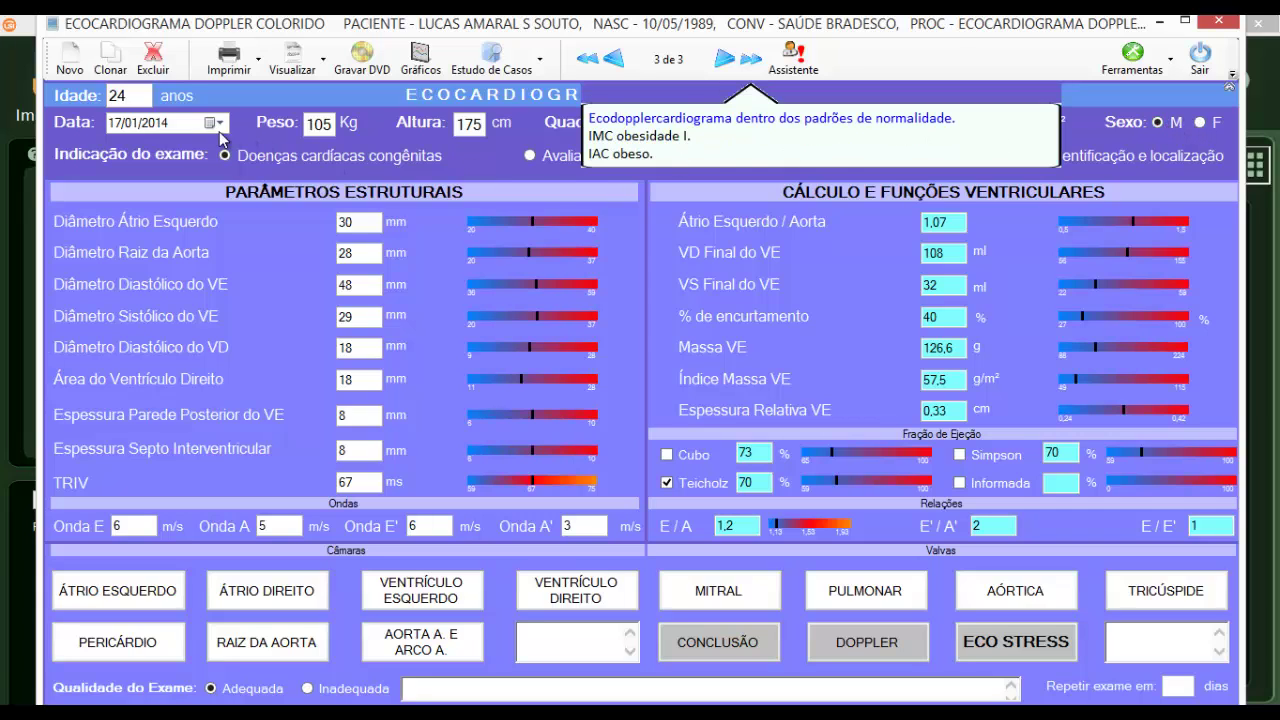
pyautogui.moveTo(138, 96)
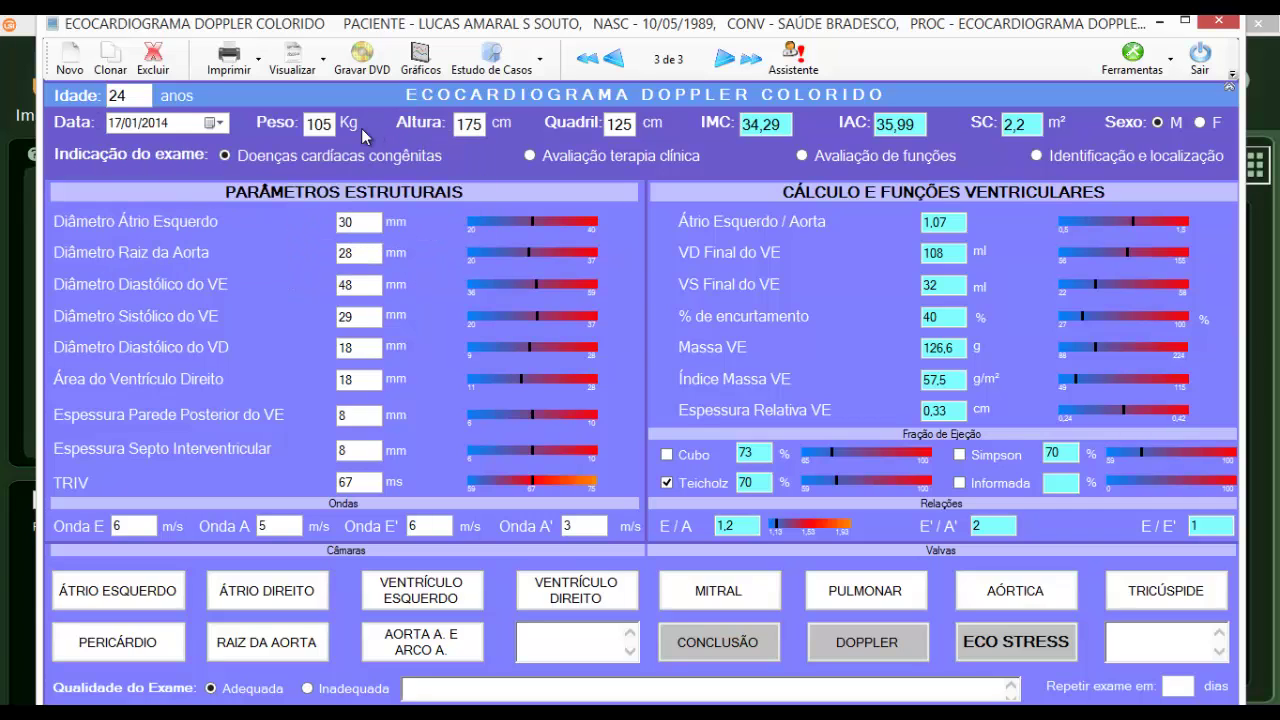
pyautogui.doubleClick(326, 128)
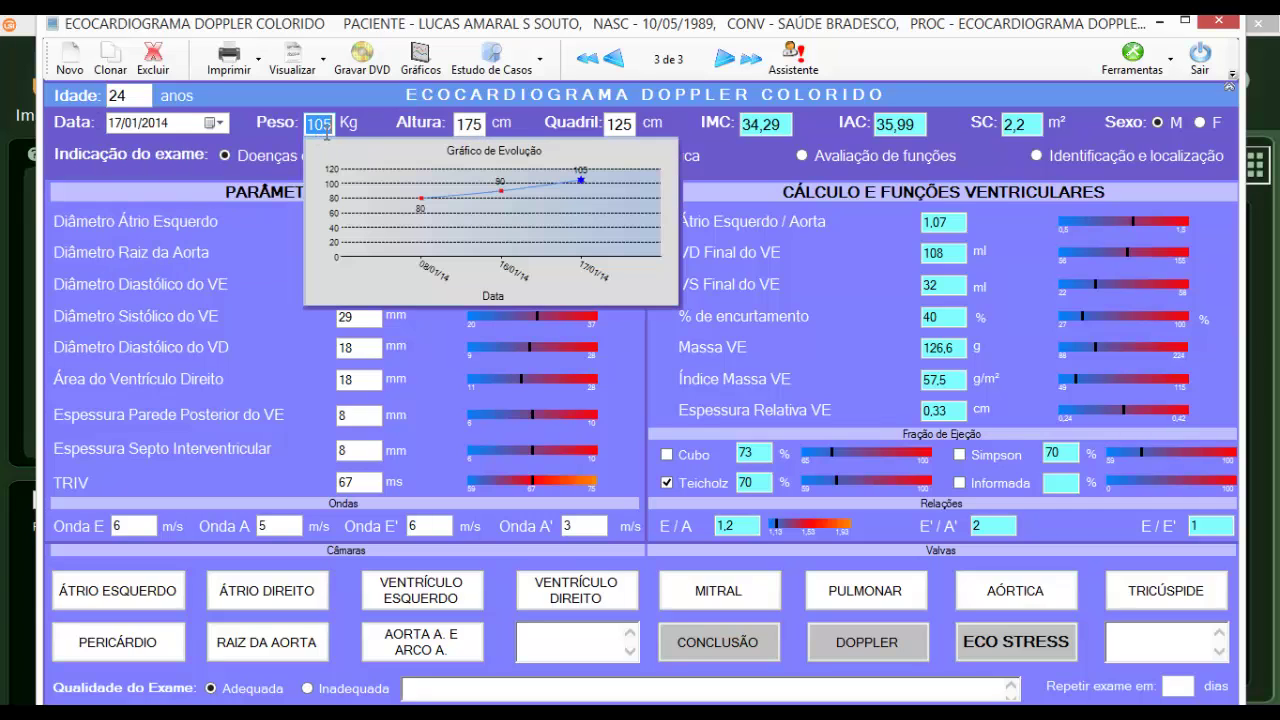
pyautogui.write('50')
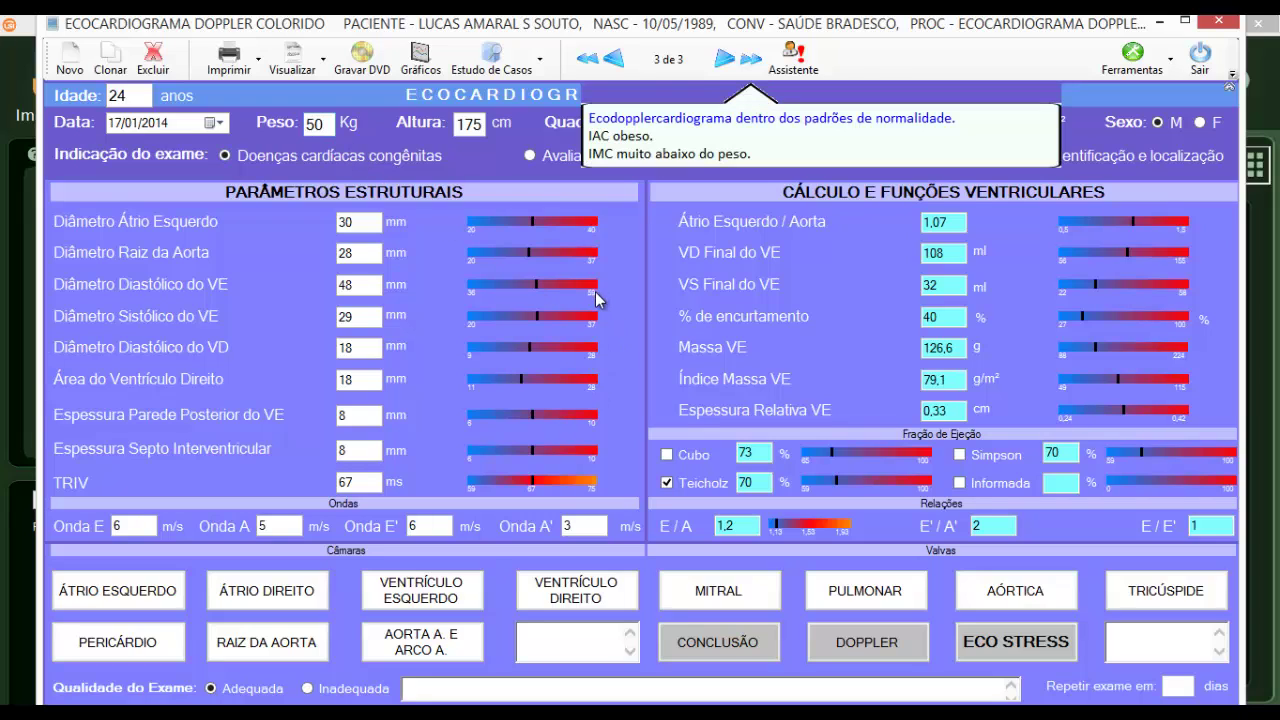
pyautogui.press('Tab')
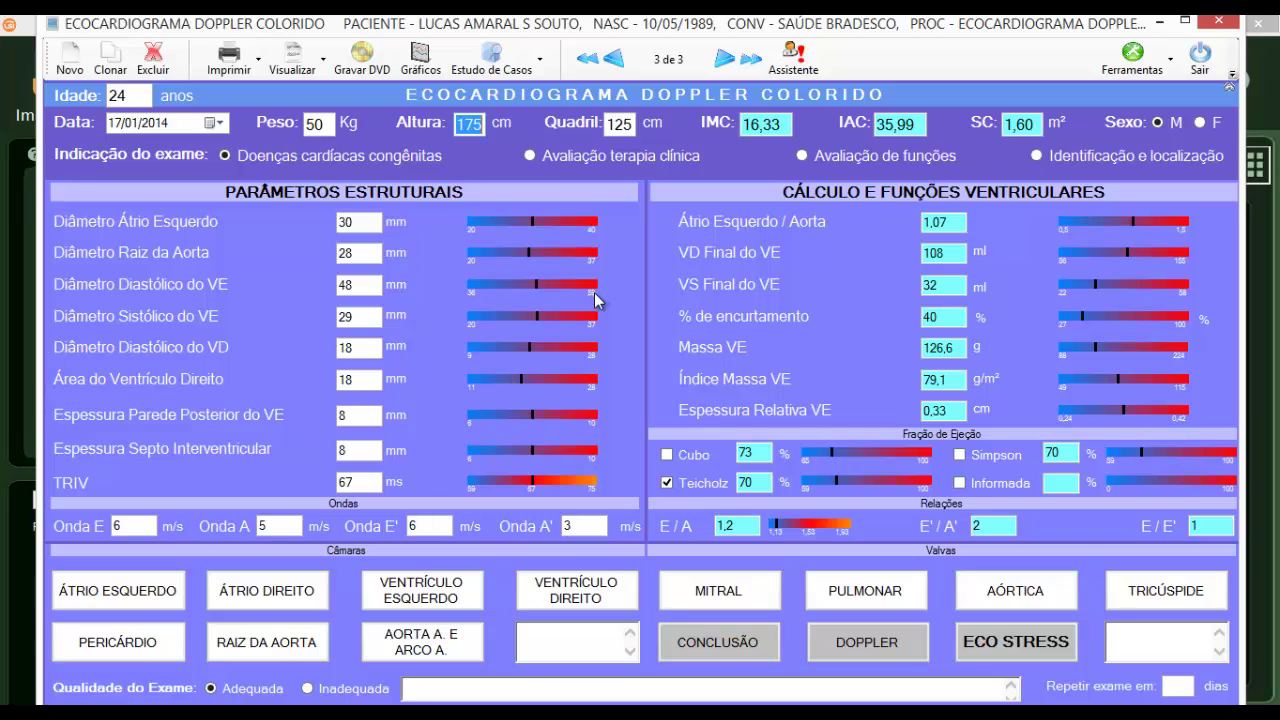
# Set the patient's weight to 90 kg and exit the echocardiogram report
pyautogui.click(328, 124)
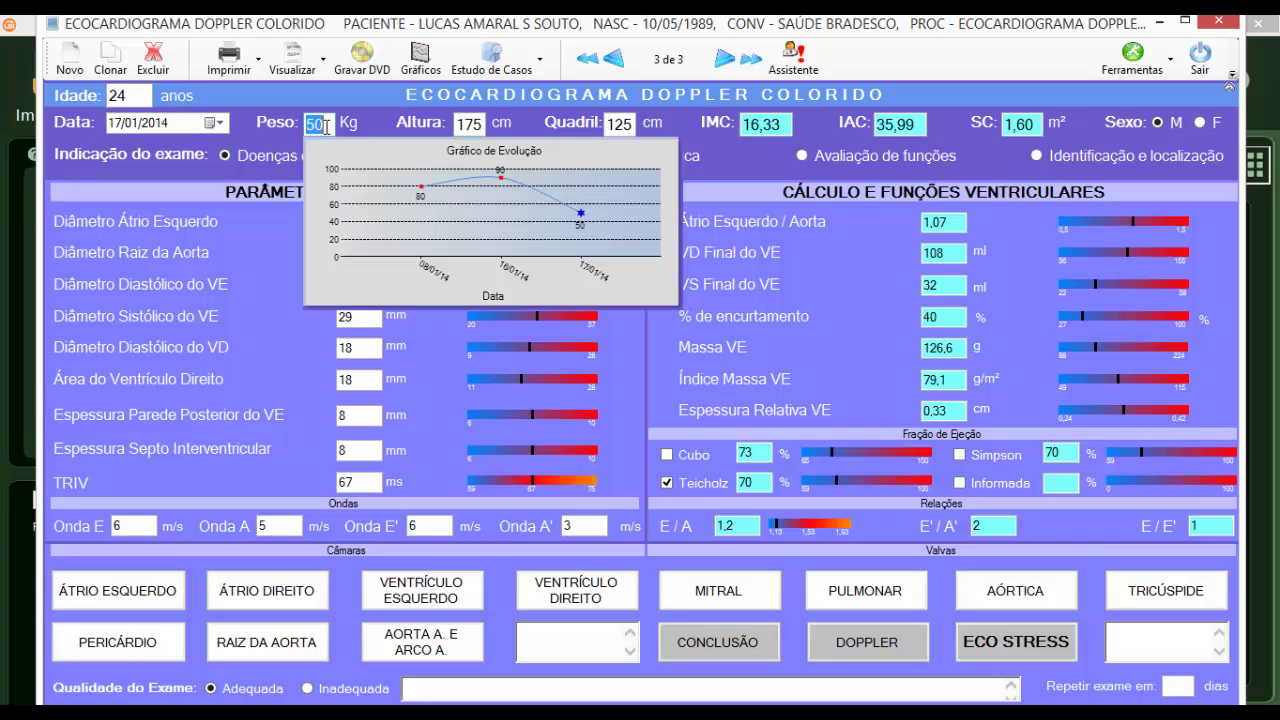
pyautogui.write('90')
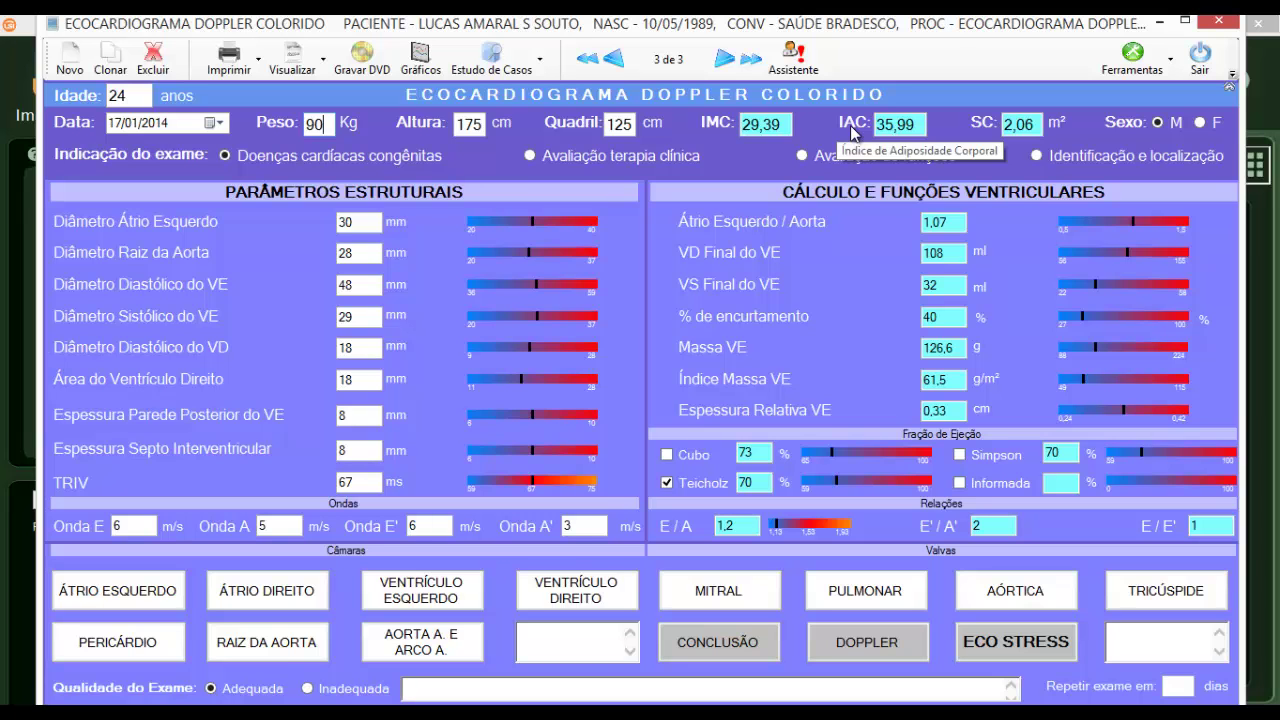
pyautogui.click(1200, 58)
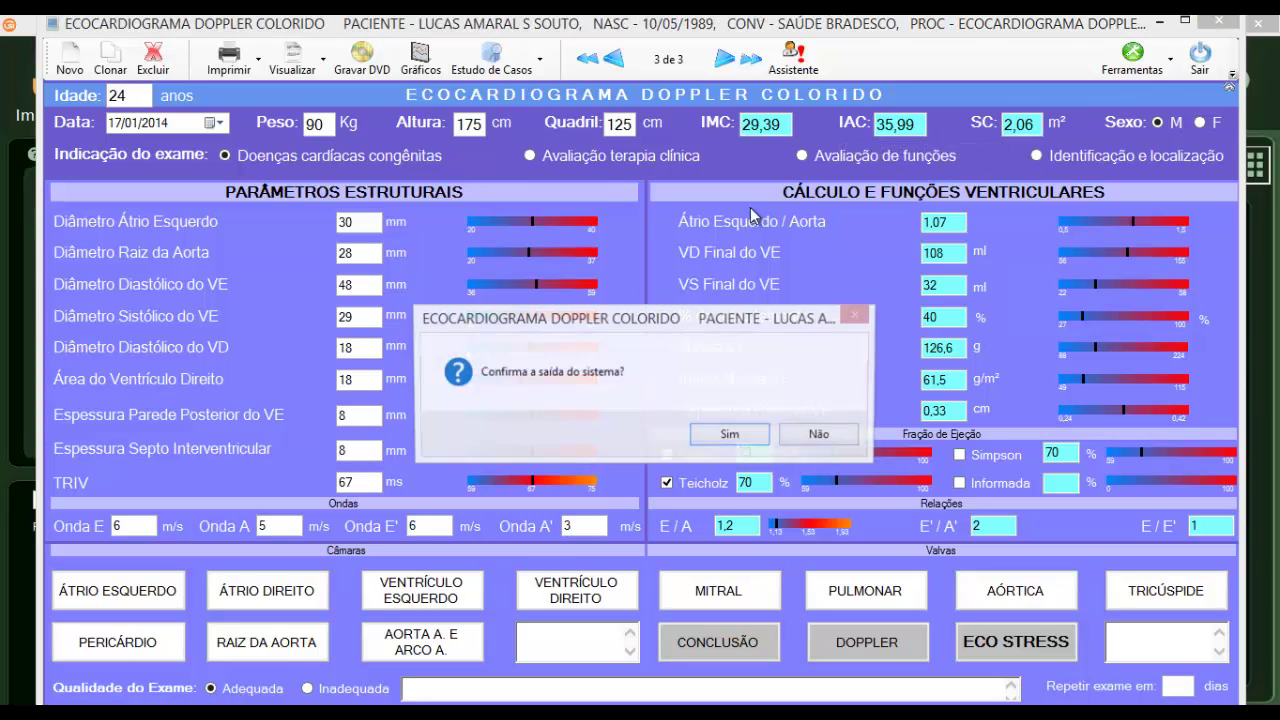
pyautogui.click(731, 434)
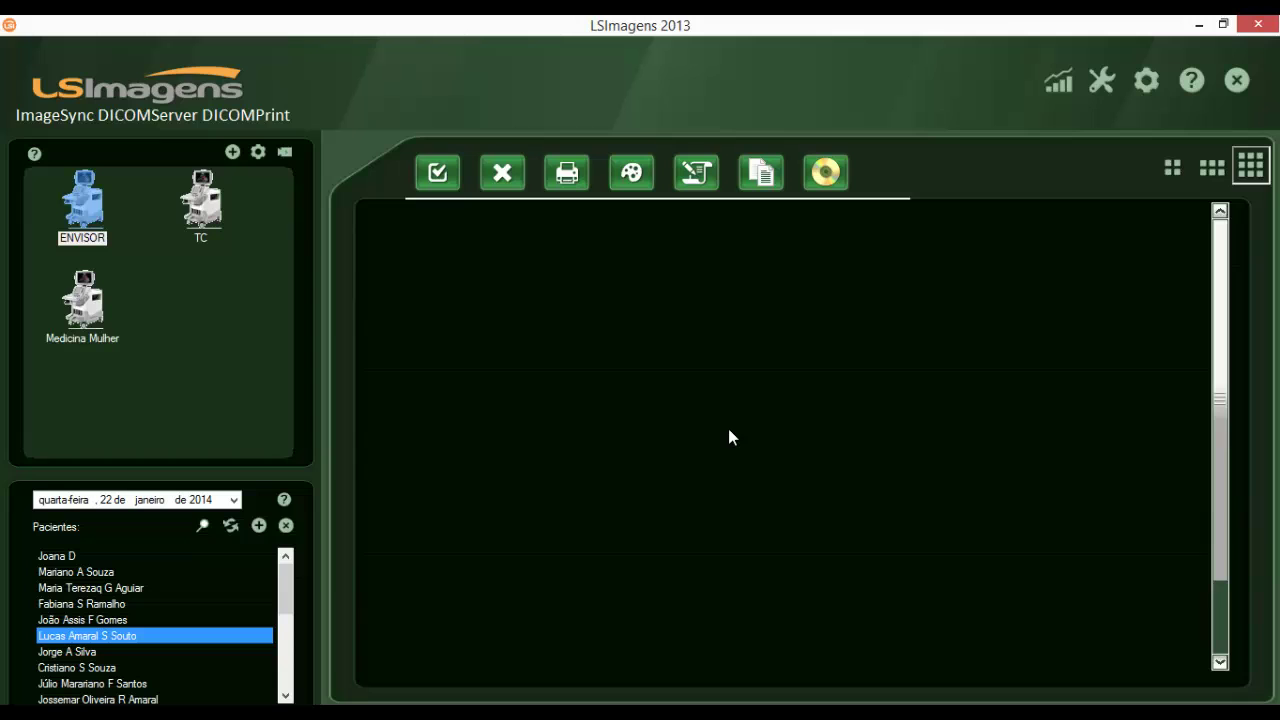
# View the selected patient's registration details, including weight and height, and reopen the echocardiogram report
pyautogui.doubleClick(104, 639)
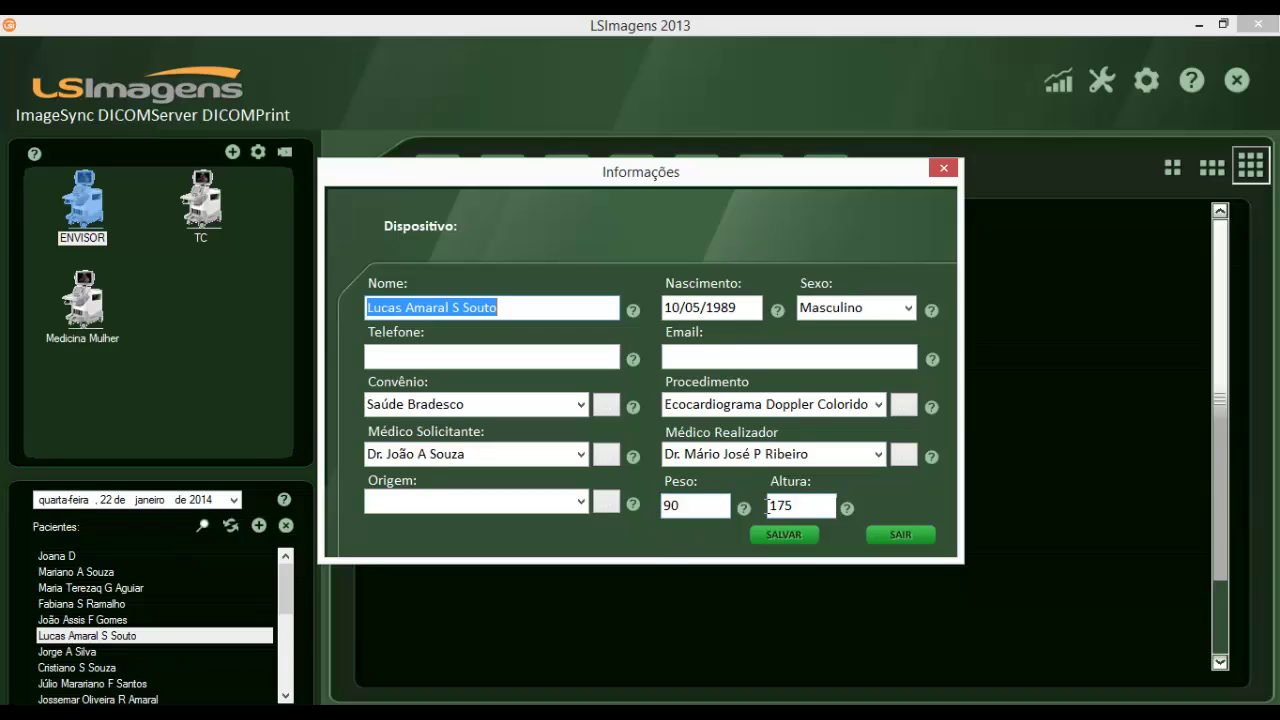
pyautogui.click(905, 533)
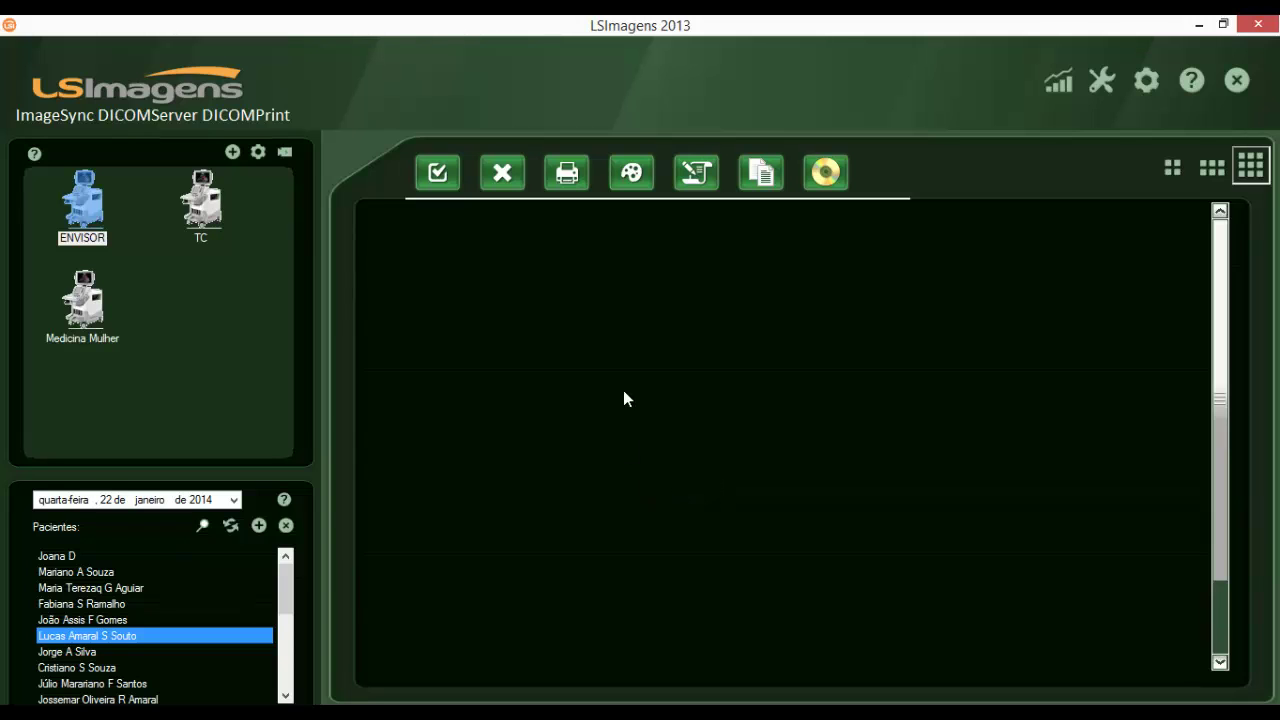
pyautogui.click(697, 174)
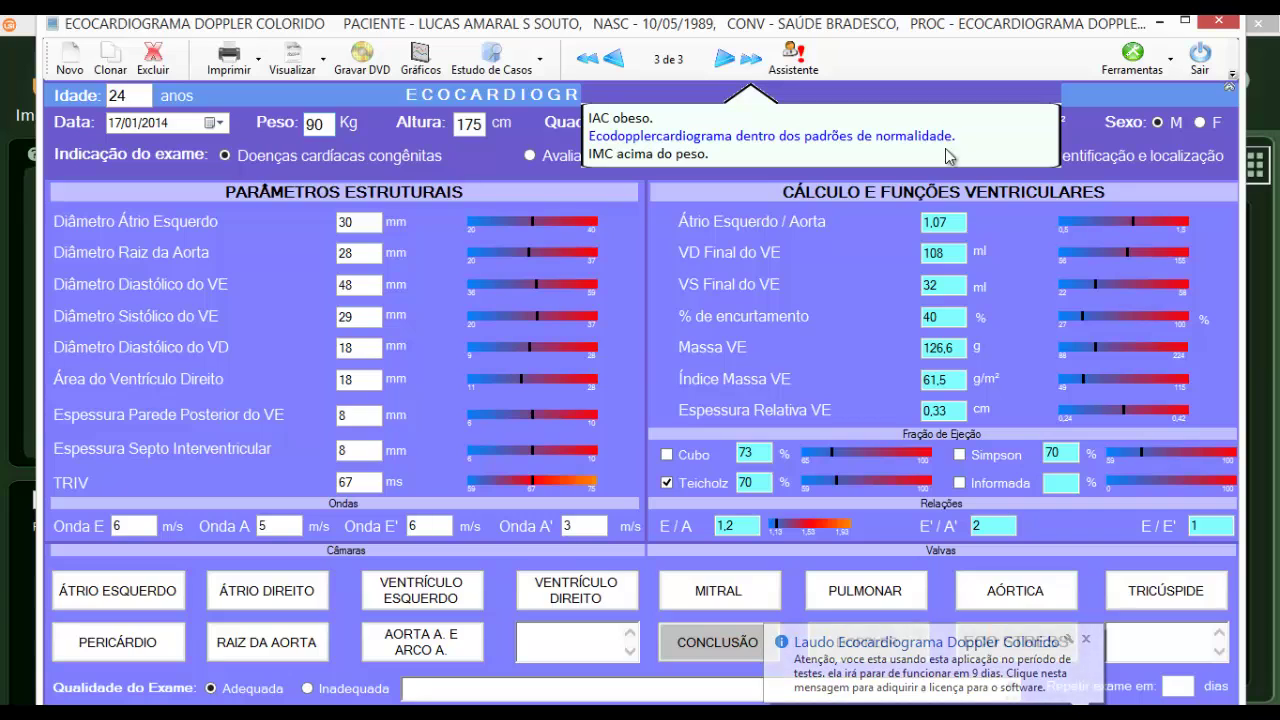
pyautogui.click(1020, 135)
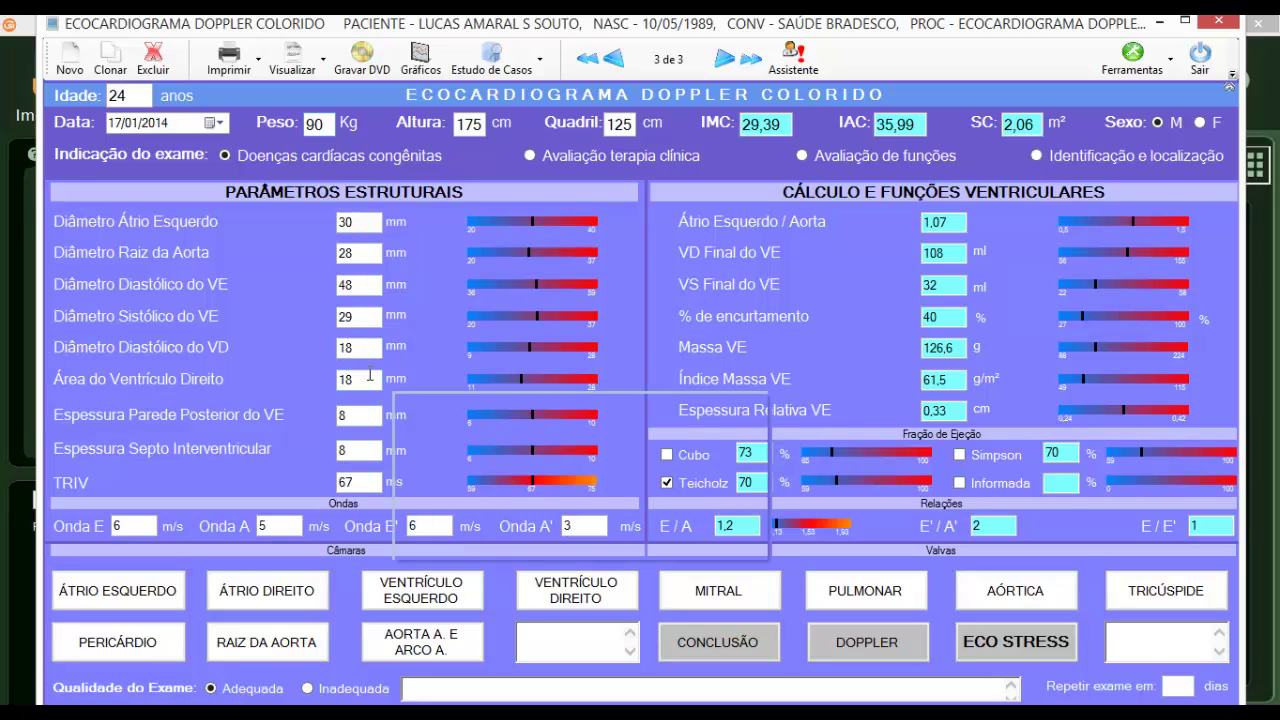
# Go to the 16/01/2014 exam record and view its Valva Pulmonar findings and assistant suggestions
pyautogui.moveTo(369, 375)
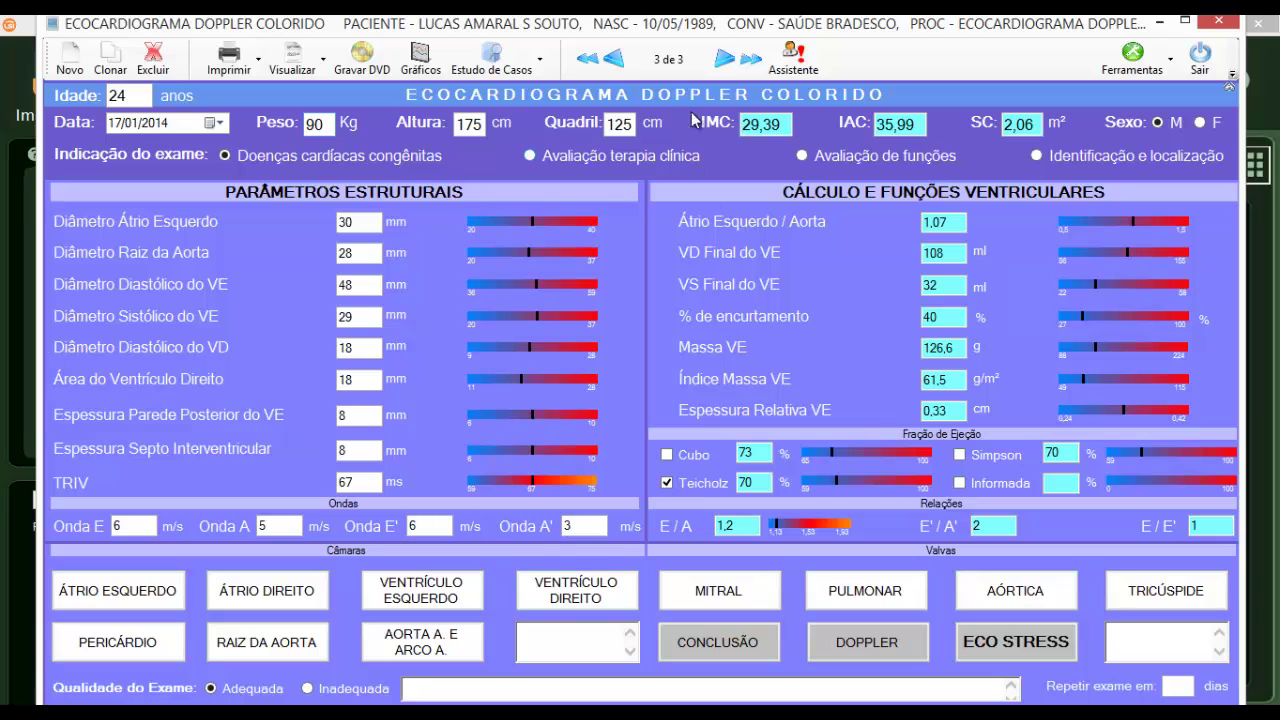
pyautogui.click(613, 62)
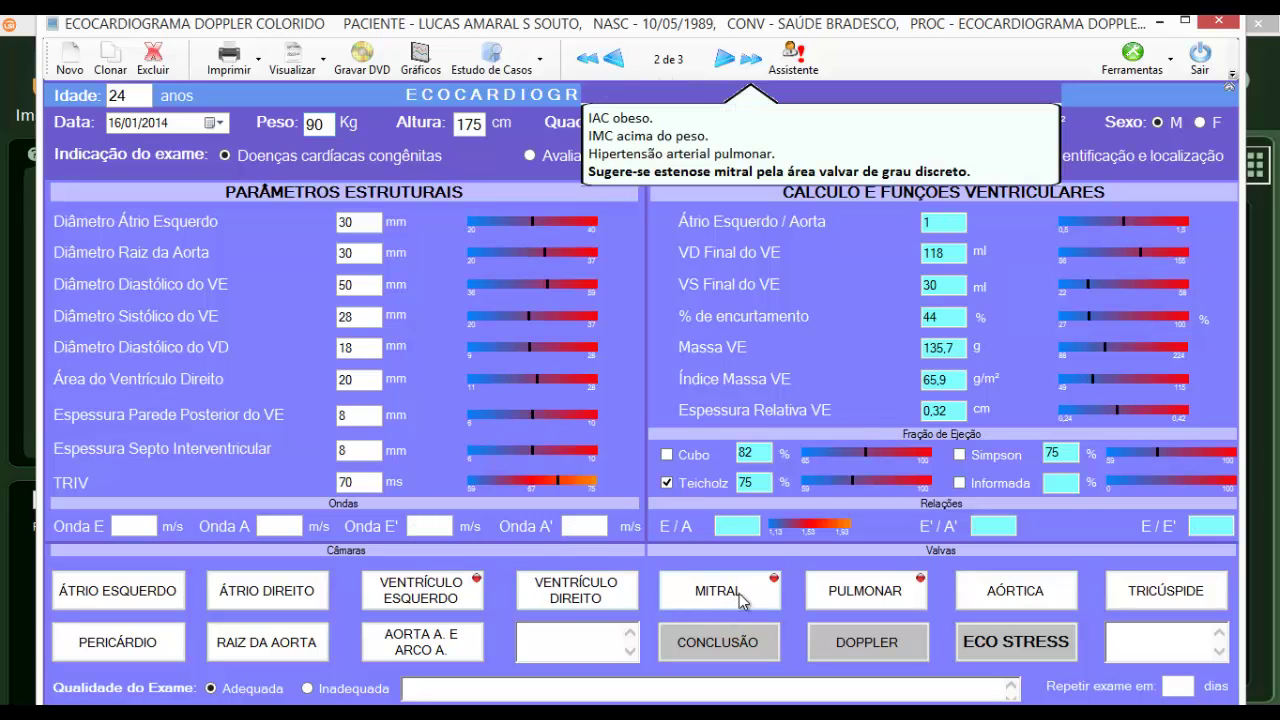
pyautogui.click(836, 596)
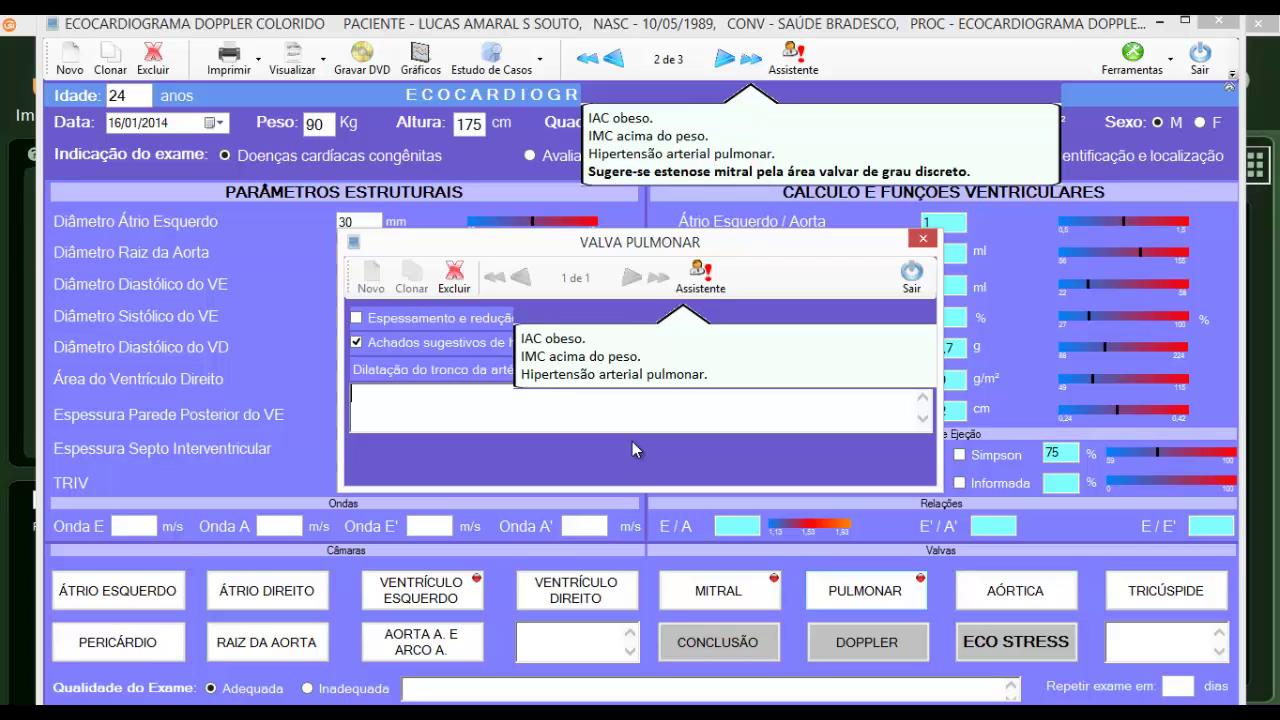
pyautogui.click(700, 277)
pyautogui.click(527, 427)
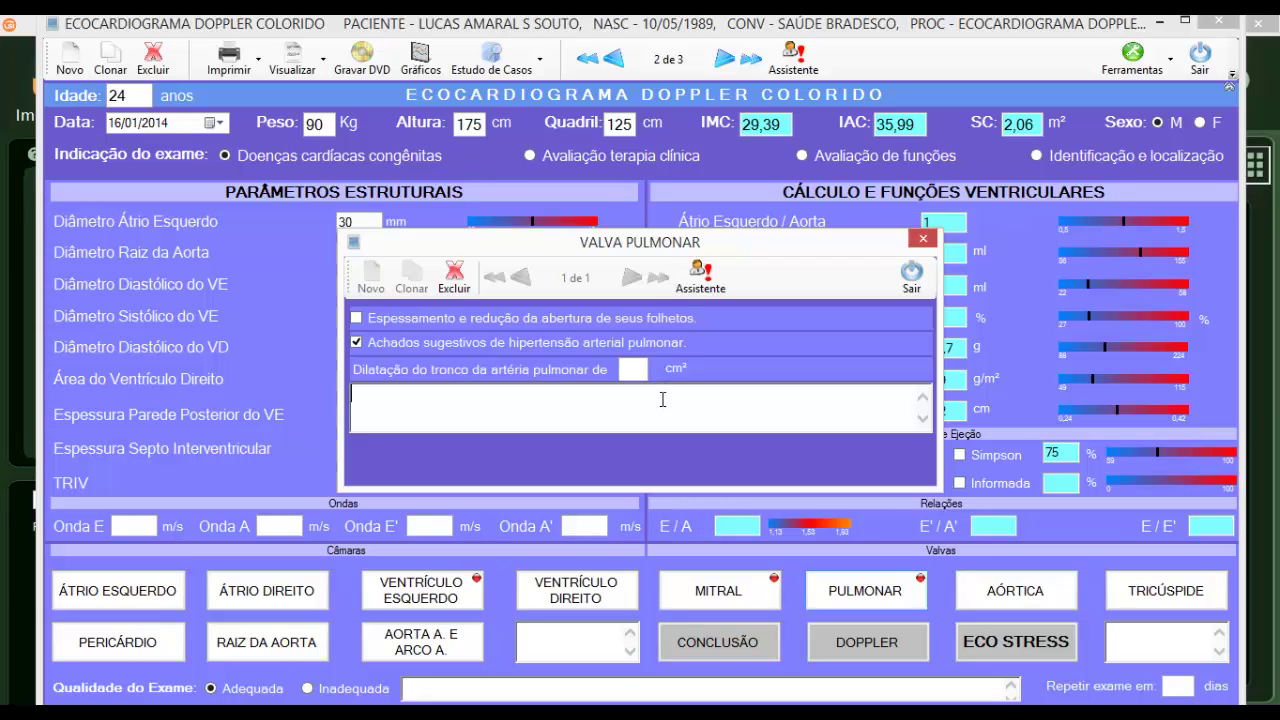
pyautogui.click(910, 287)
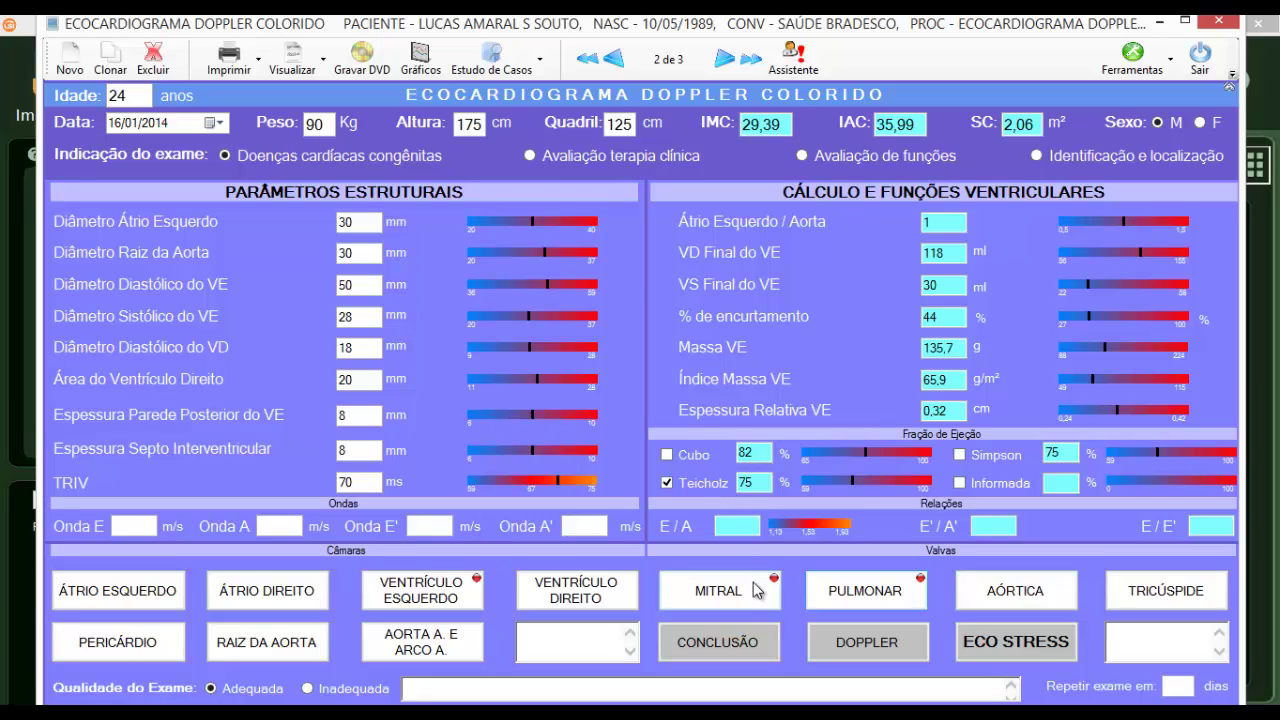
# Enter the note "ssdfsdfasdf" in the Valva Pulmonar form, uncheck the pulmonary arterial hypertension finding, and exit the form
pyautogui.click(848, 596)
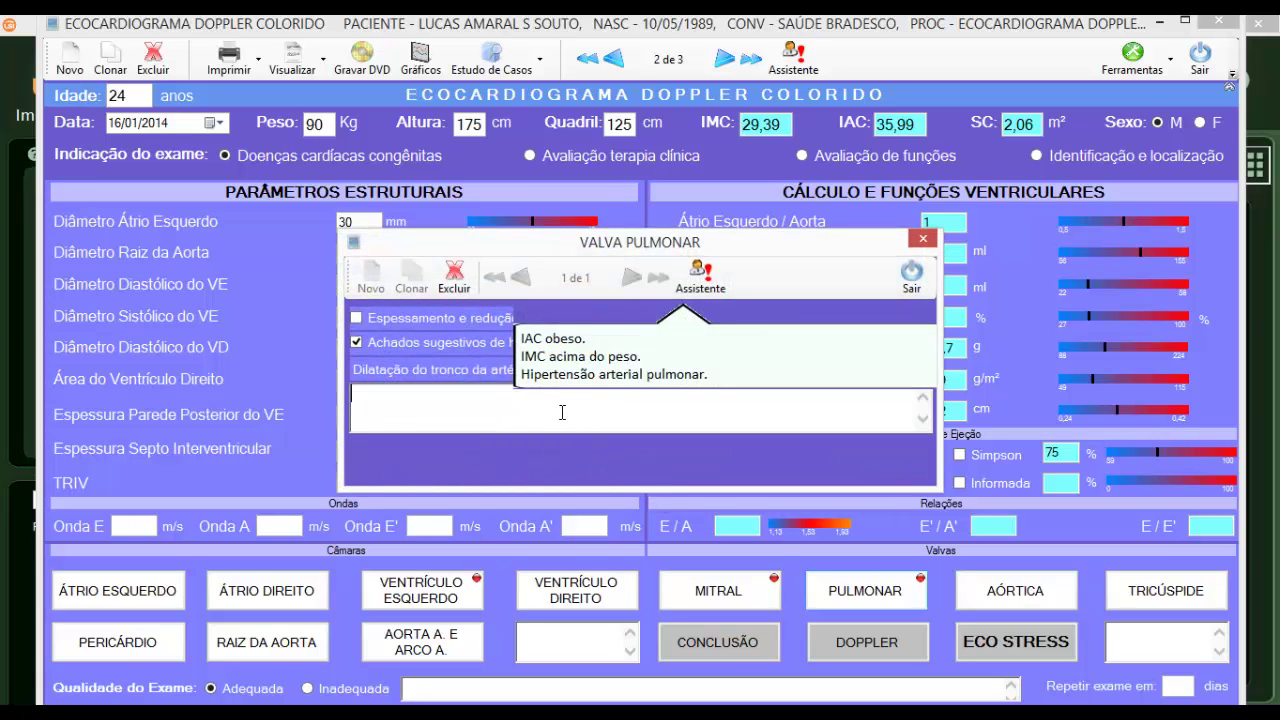
pyautogui.write('ssdfsdfasdf')
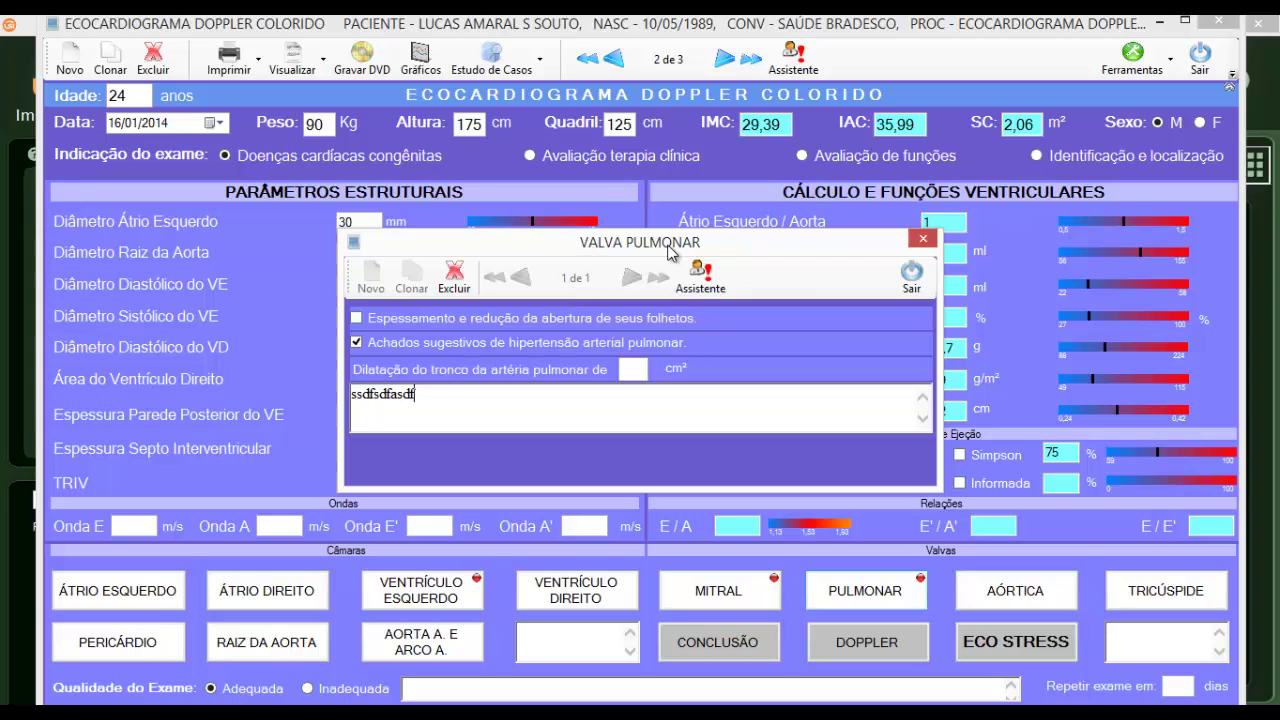
pyautogui.click(431, 342)
pyautogui.click(432, 320)
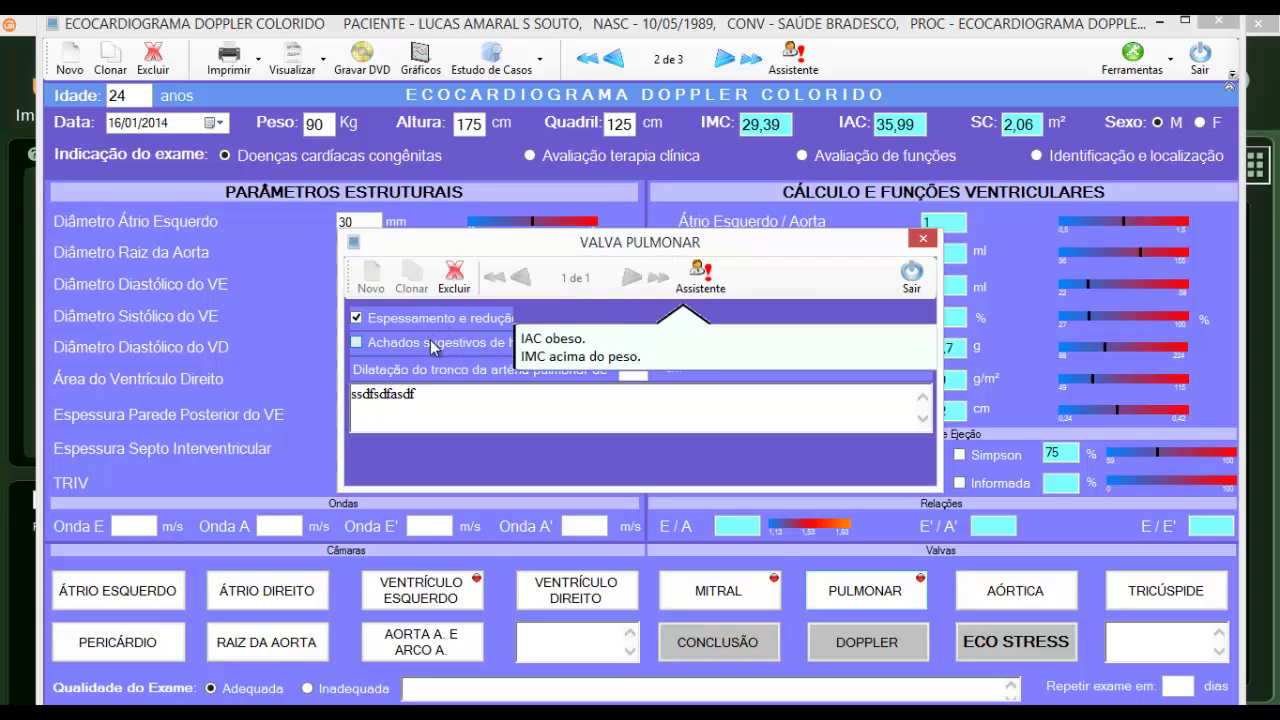
pyautogui.click(431, 343)
pyautogui.click(432, 320)
pyautogui.click(430, 345)
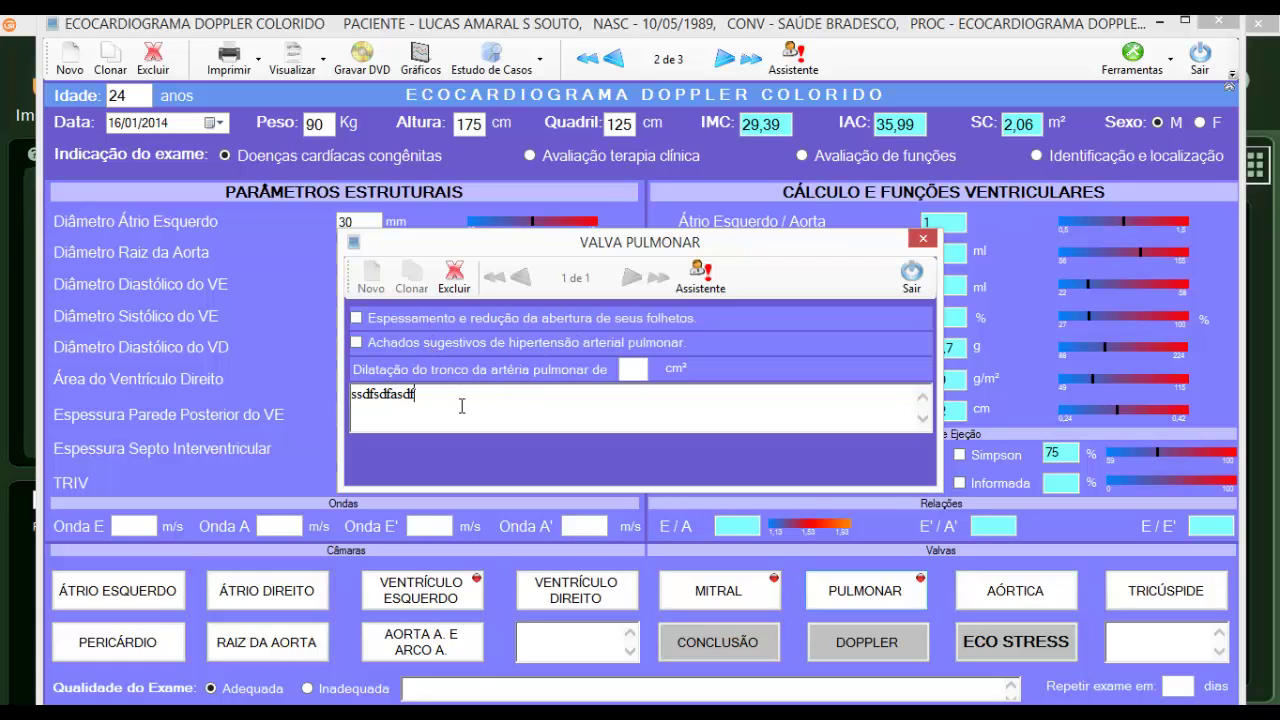
pyautogui.moveTo(462, 406); pyautogui.dragTo(337, 403)
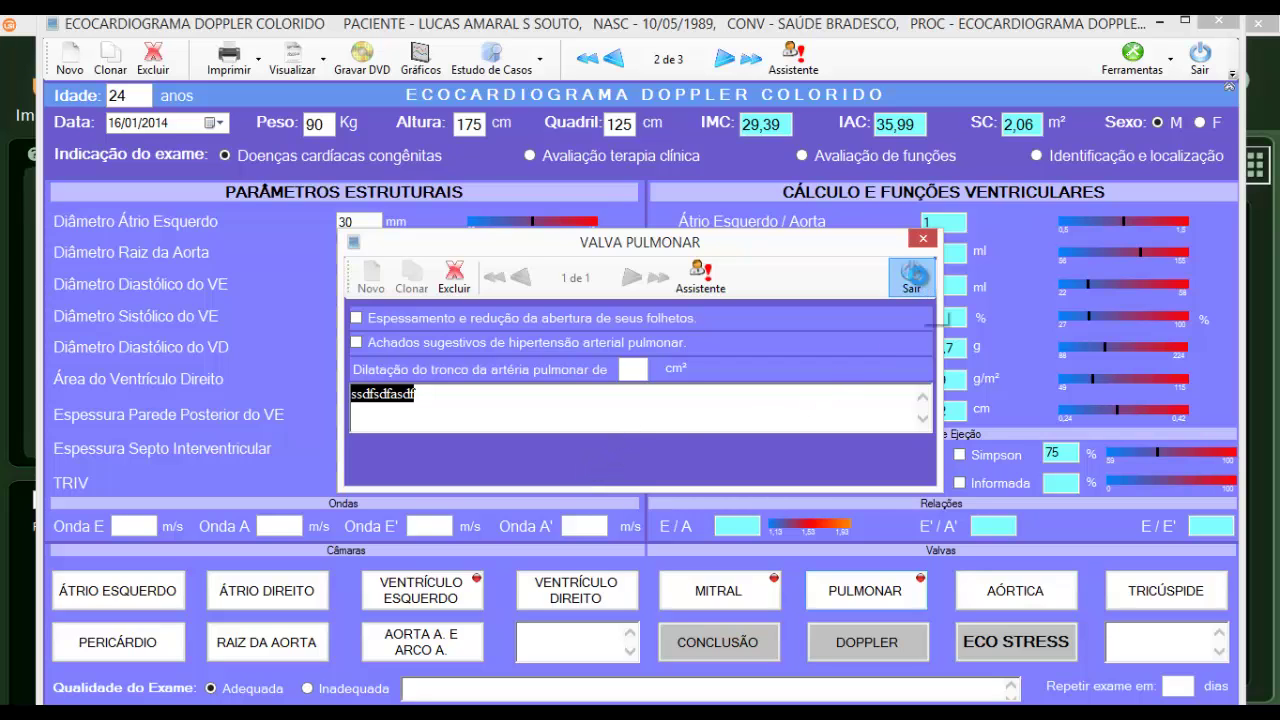
pyautogui.click(911, 274)
# View the Ventrículo Esquerdo findings form and the formatted text editor of the Câmaras free-text field
pyautogui.click(388, 605)
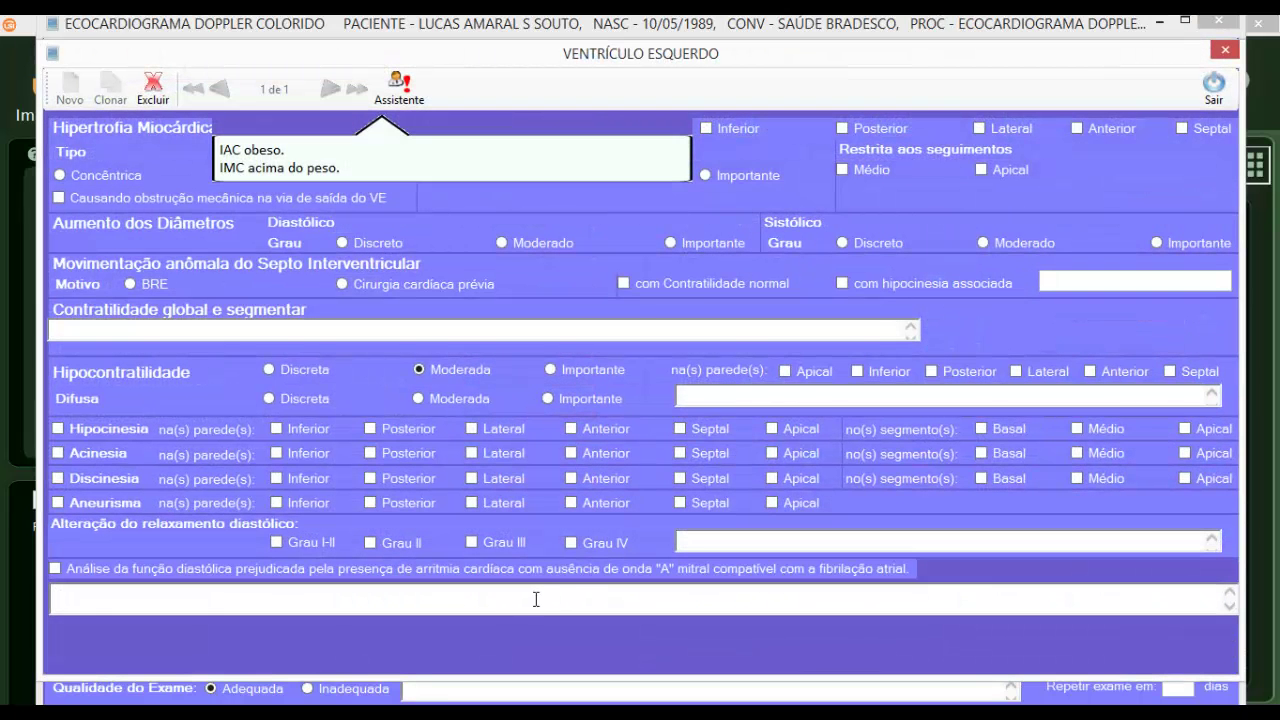
pyautogui.click(1208, 92)
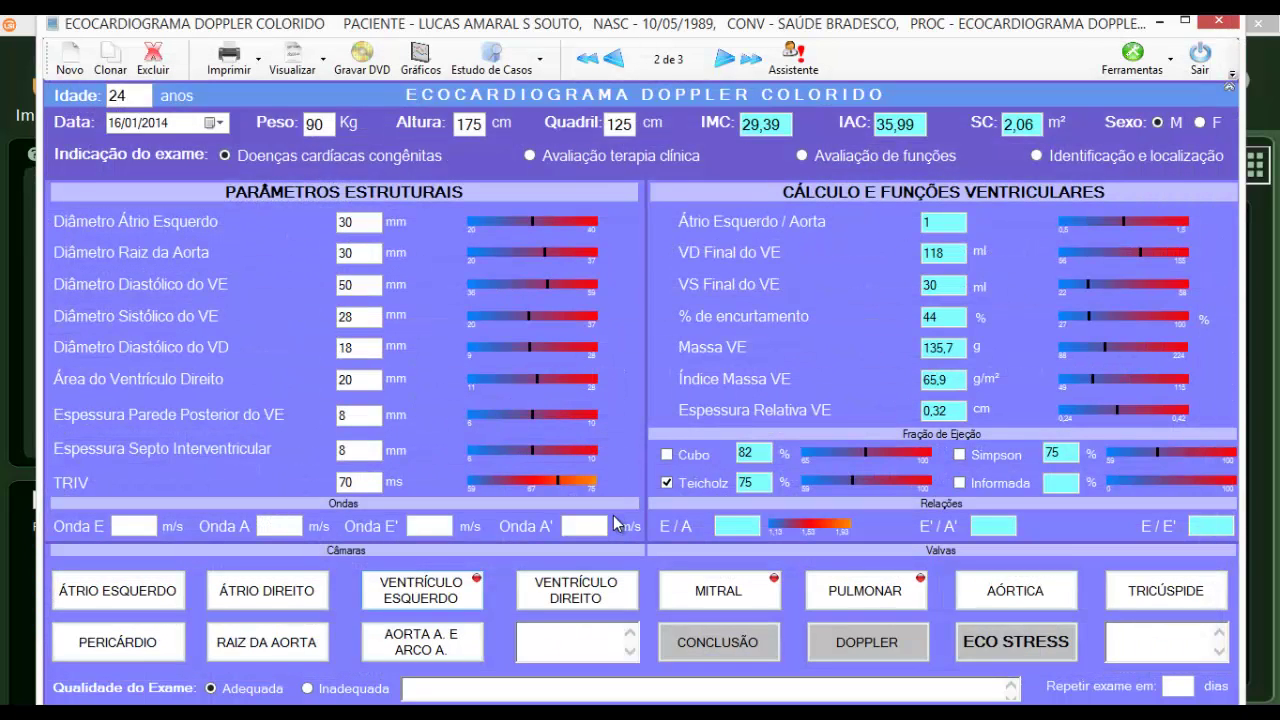
pyautogui.click(575, 648)
pyautogui.rightClick(569, 646)
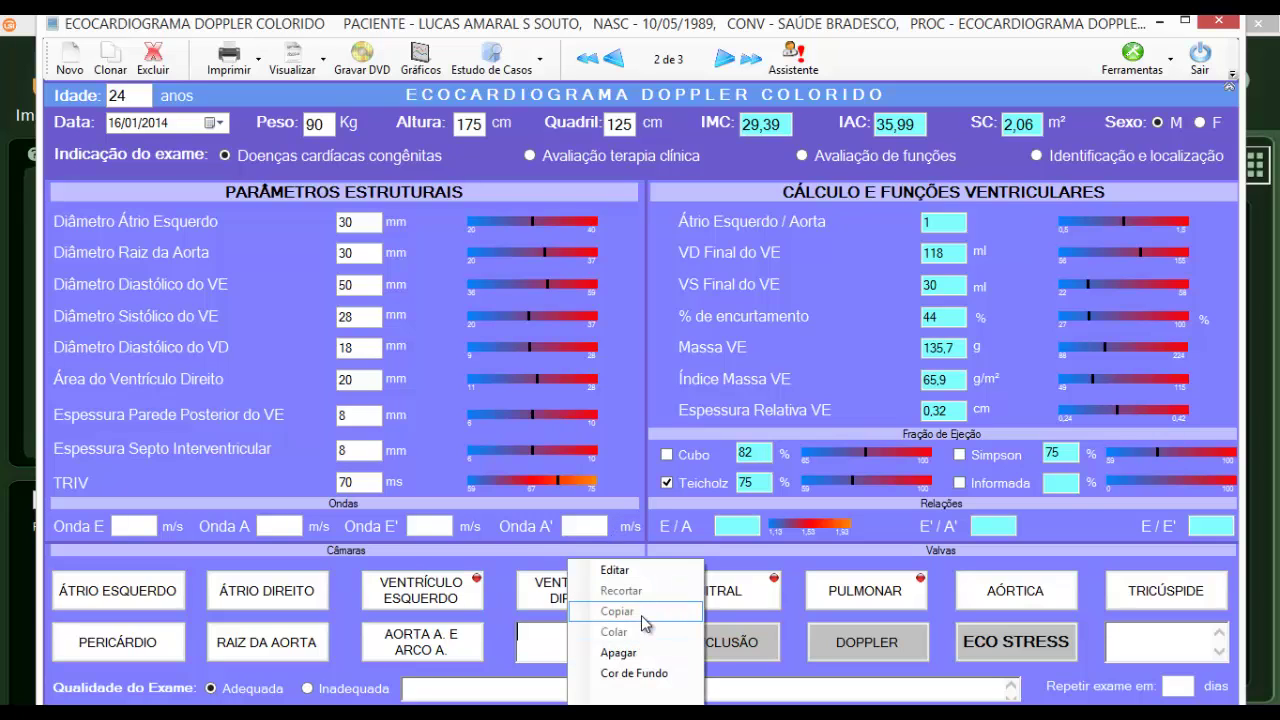
pyautogui.click(614, 570)
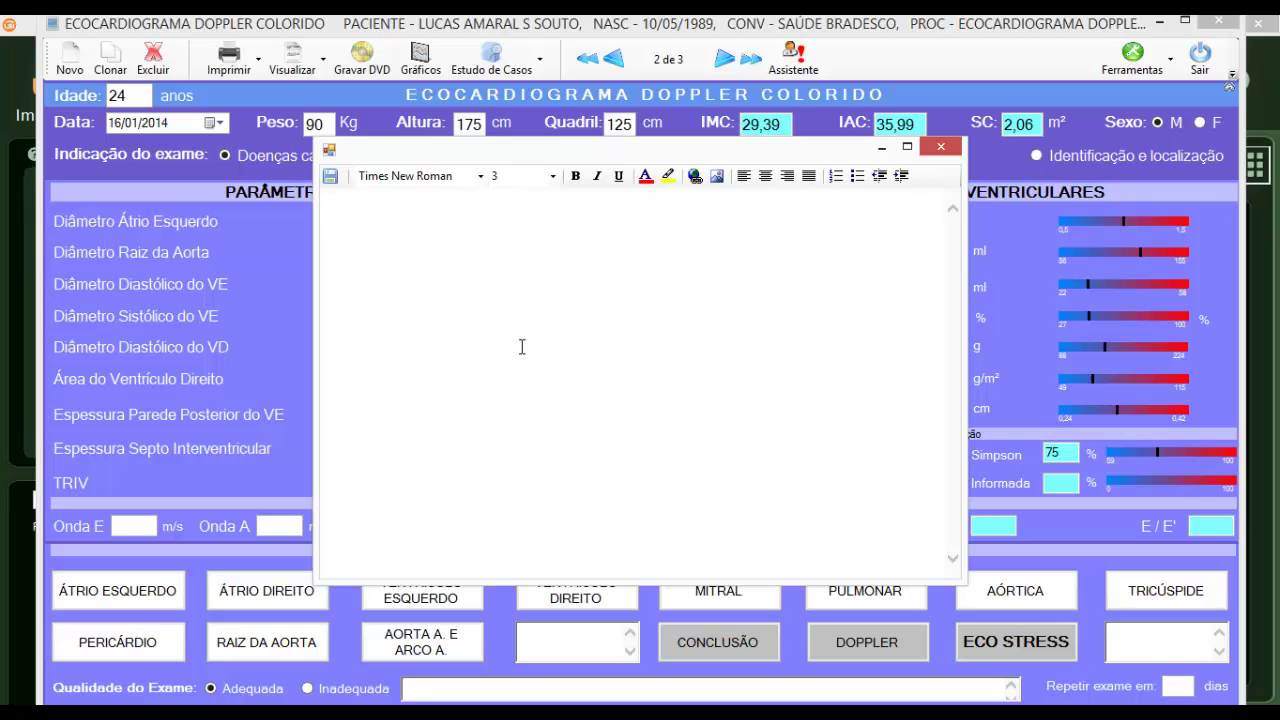
pyautogui.click(940, 147)
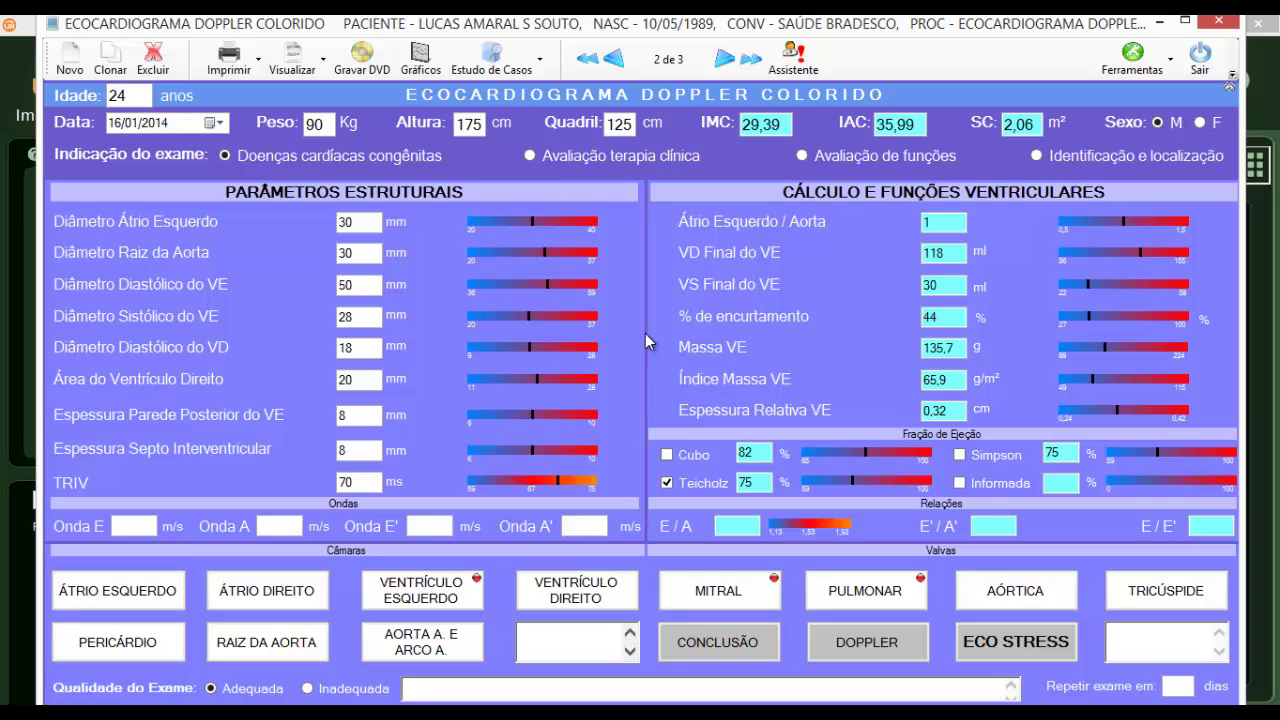
# View the Valva Mitral findings form, and return to the 17/01/2014 exam record to check its diagnostic assistant
pyautogui.click(692, 596)
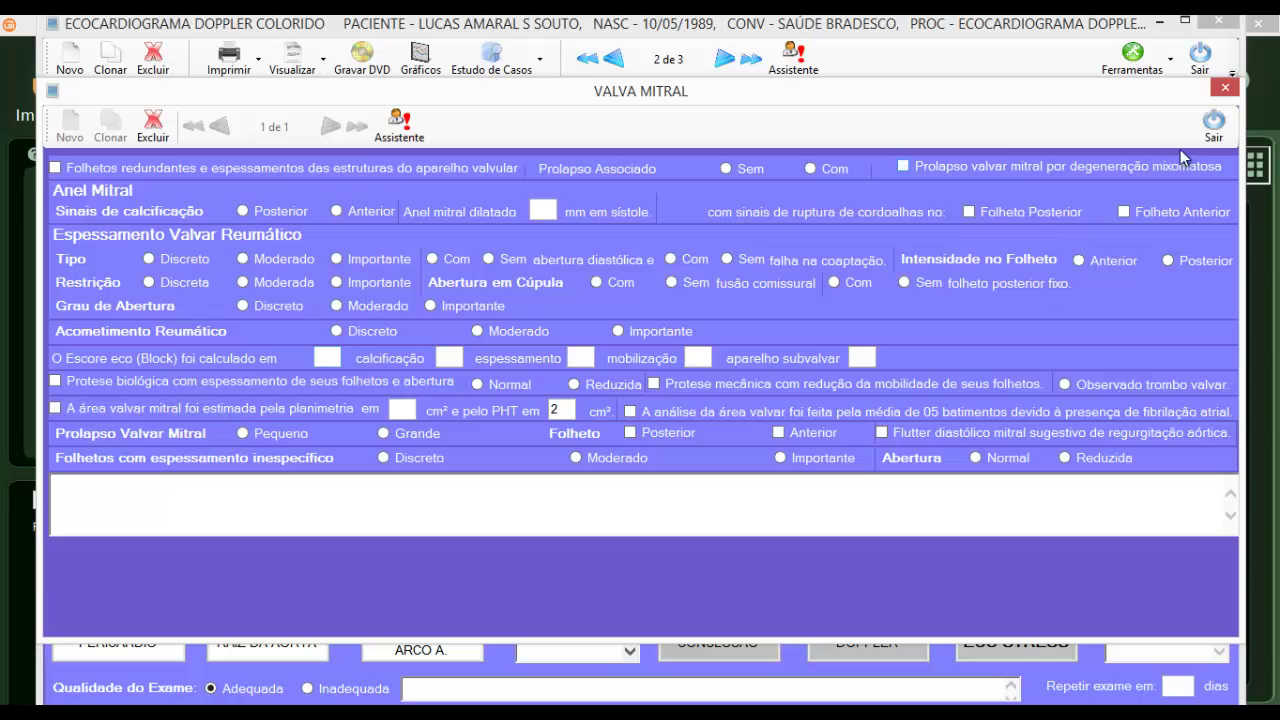
pyautogui.click(1213, 125)
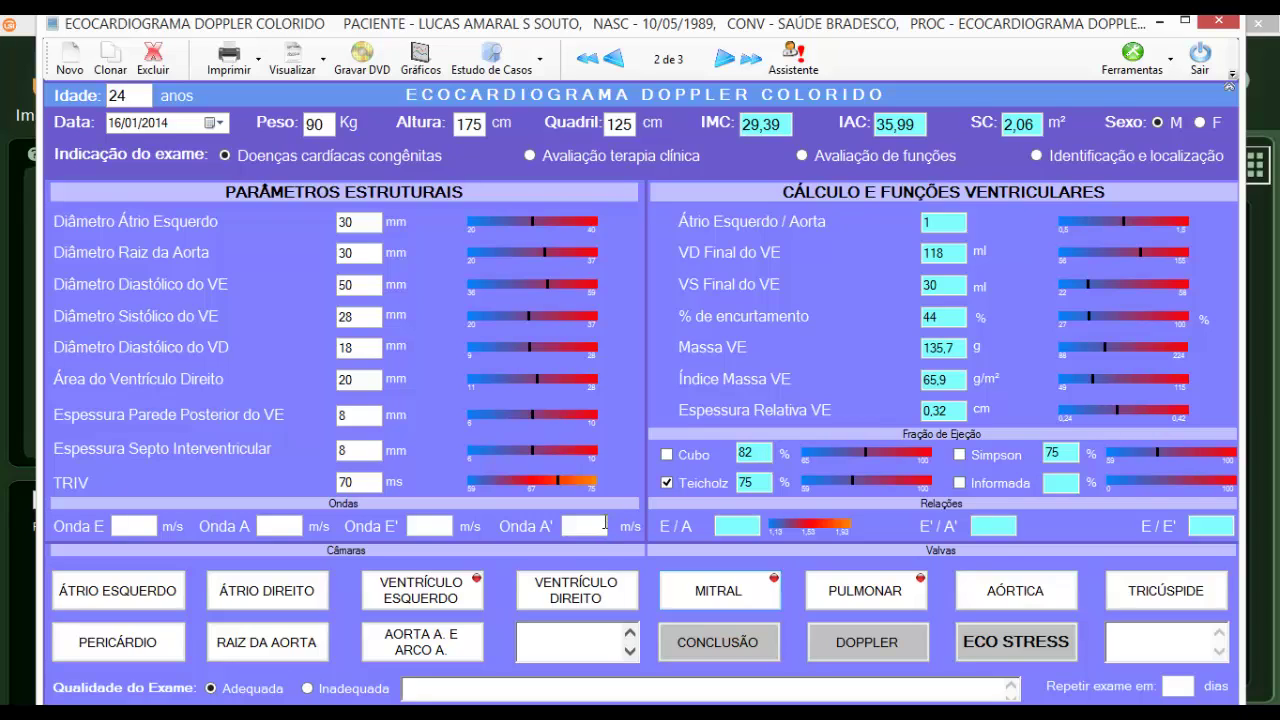
pyautogui.moveTo(604, 522)
pyautogui.click(721, 62)
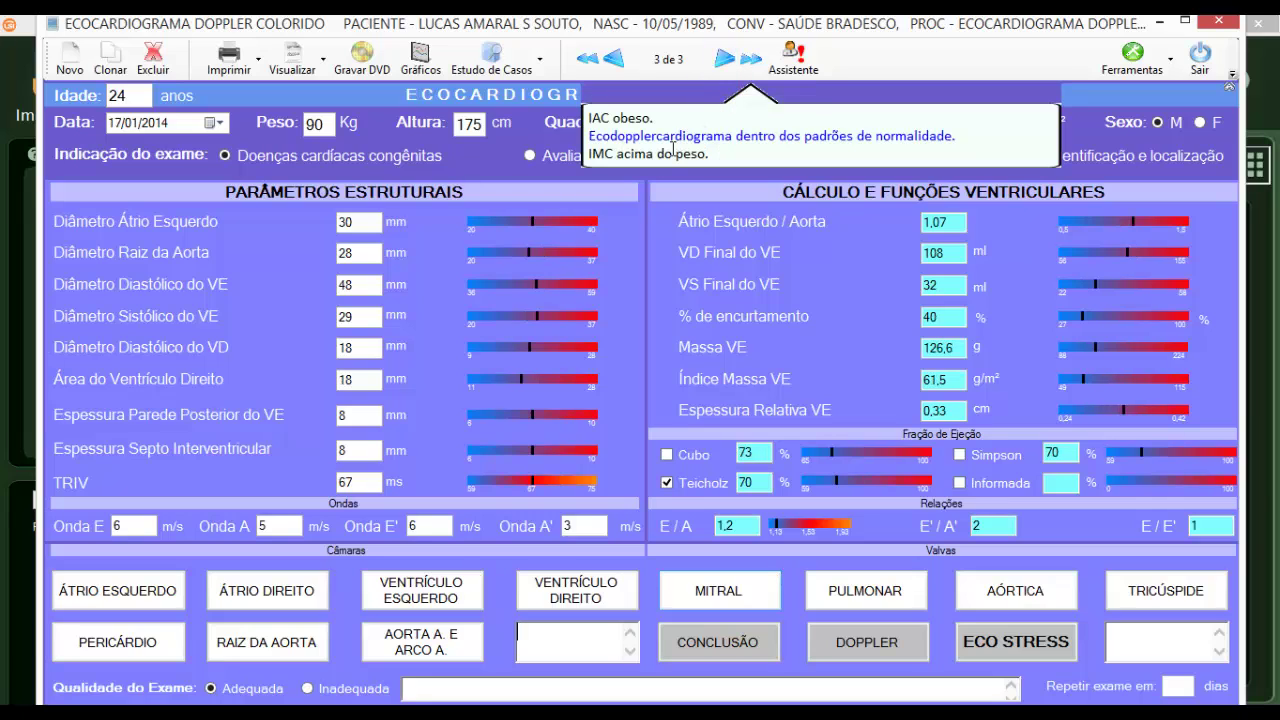
pyautogui.click(793, 72)
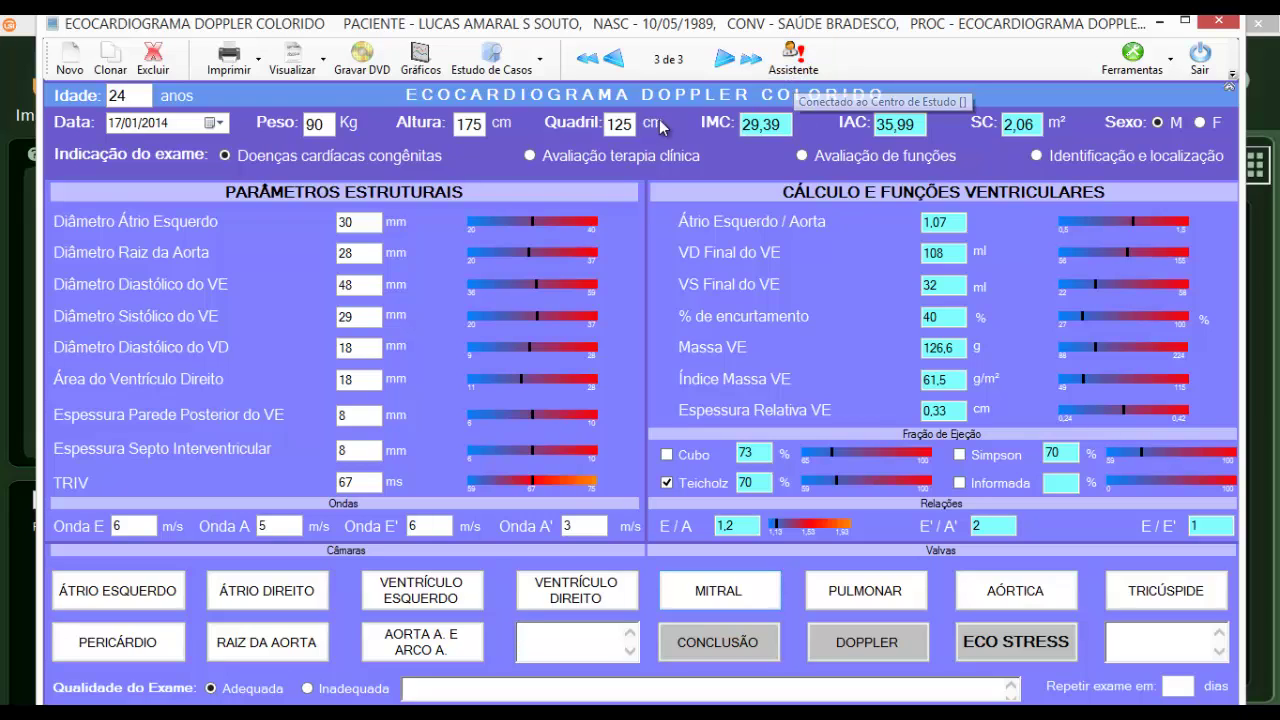
# View the Cardiomiopatia case study chart and its conditions, and exit the chart
pyautogui.click(540, 62)
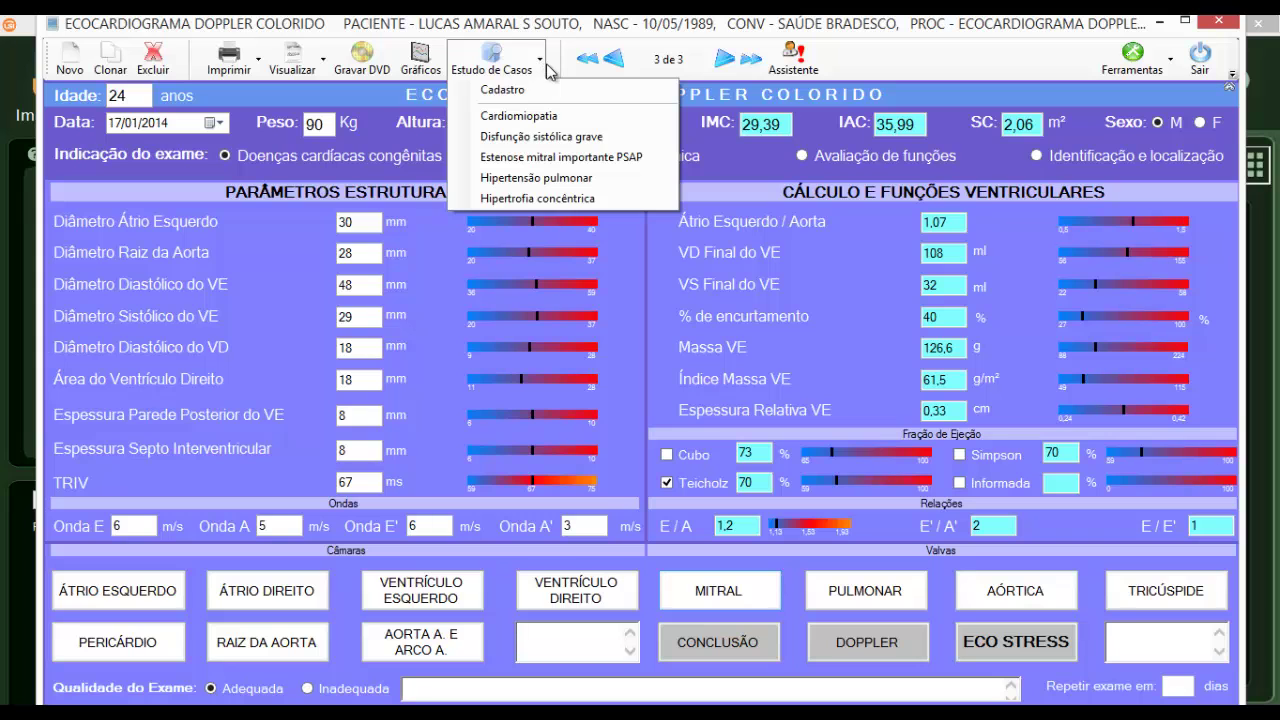
pyautogui.click(565, 119)
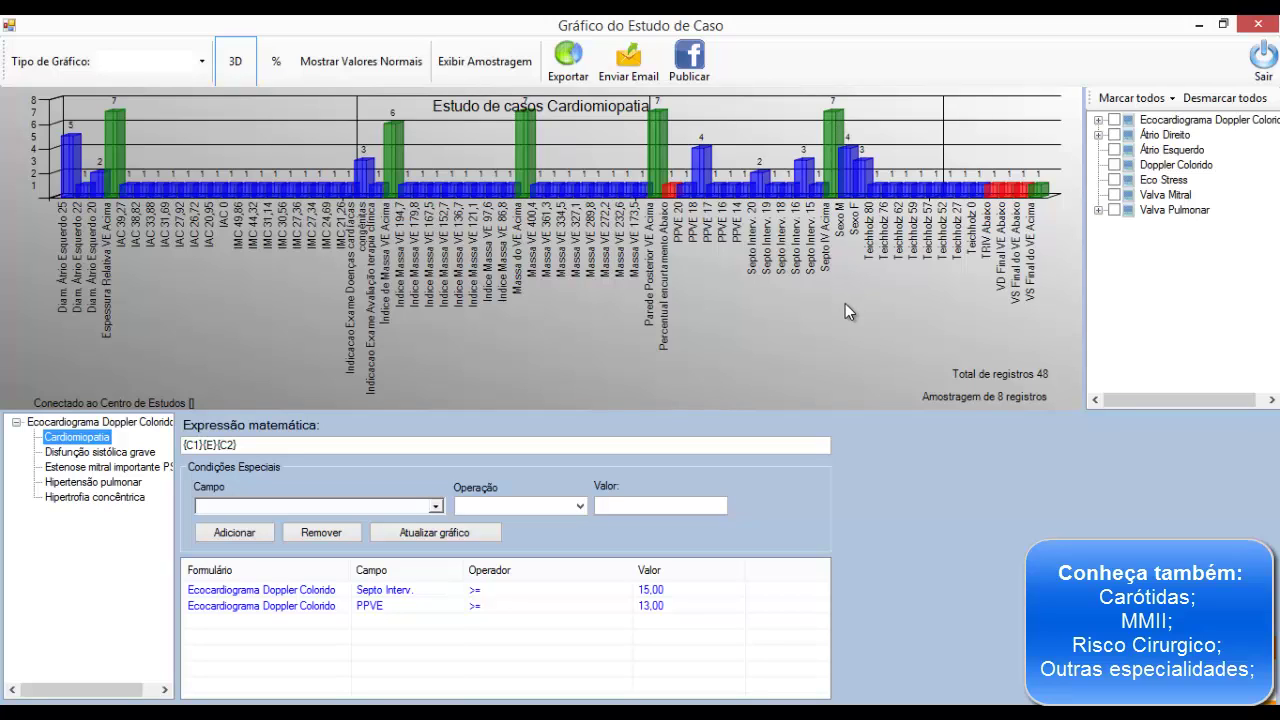
pyautogui.click(1262, 76)
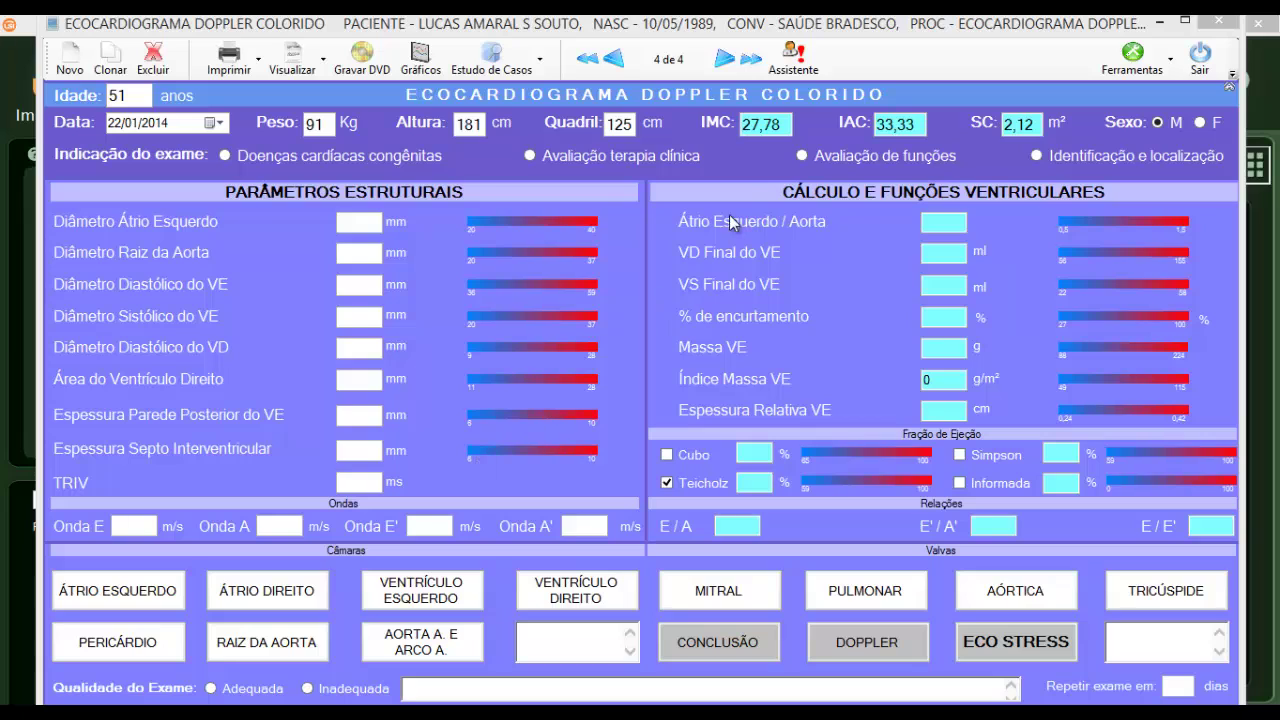
# View the diagnostic assistant for the 22/01/2014 exam and open the case study registry
pyautogui.click(800, 66)
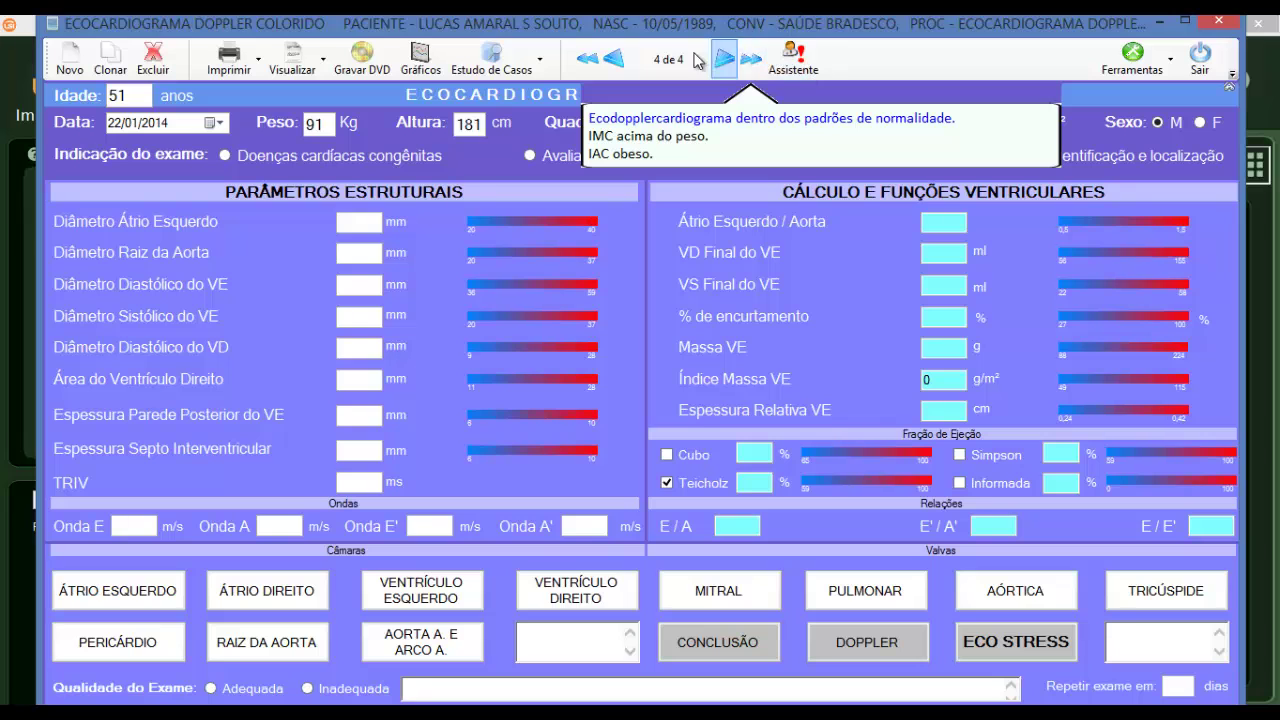
pyautogui.click(540, 62)
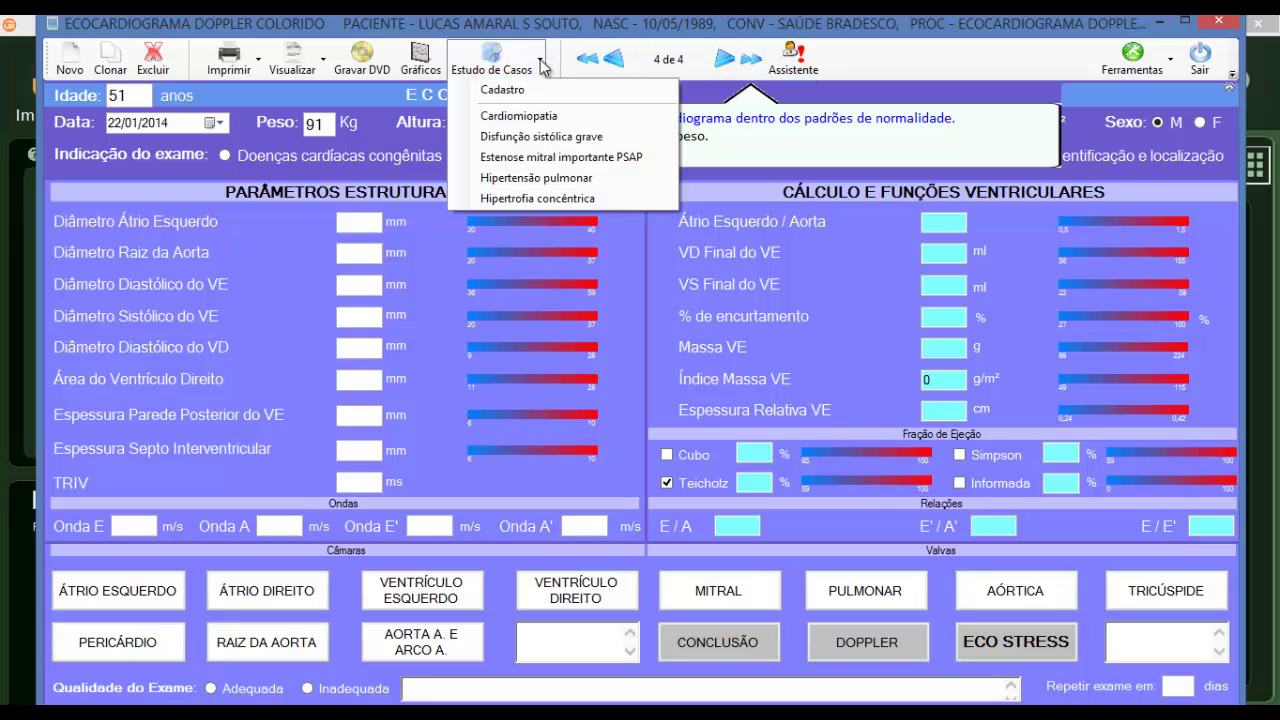
pyautogui.click(505, 89)
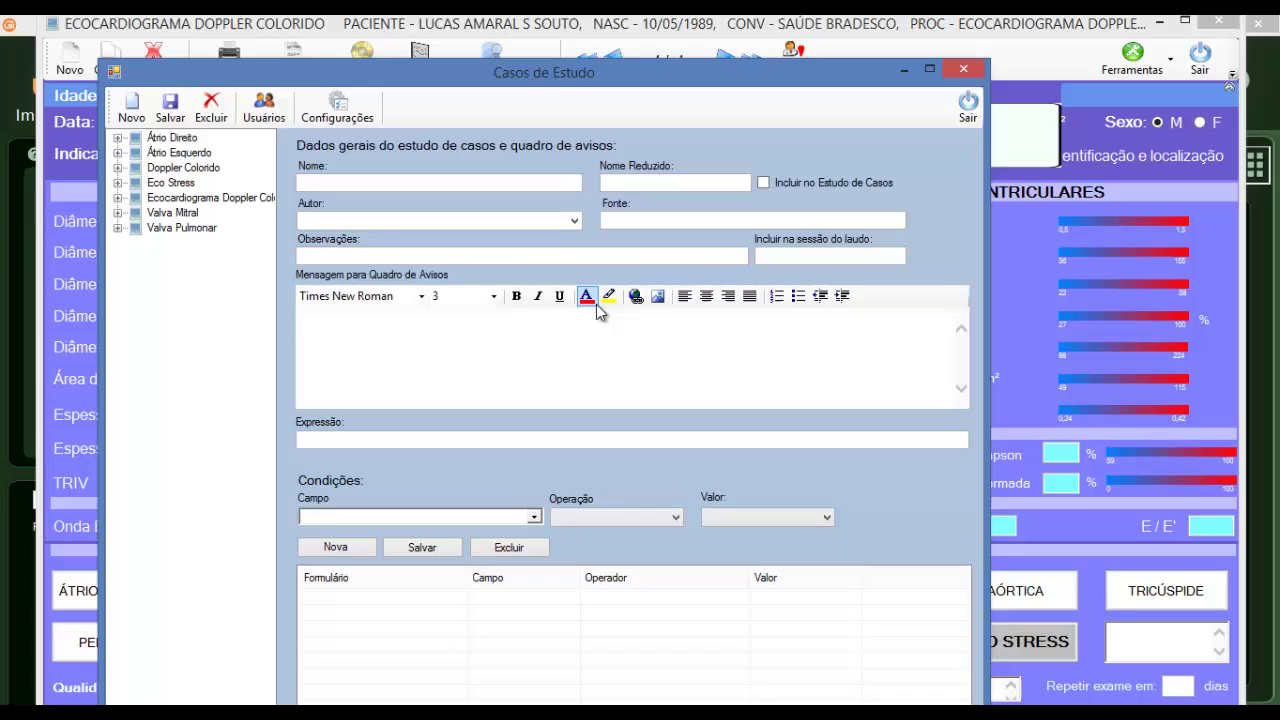
pyautogui.moveTo(545, 72); pyautogui.dragTo(654, 47)
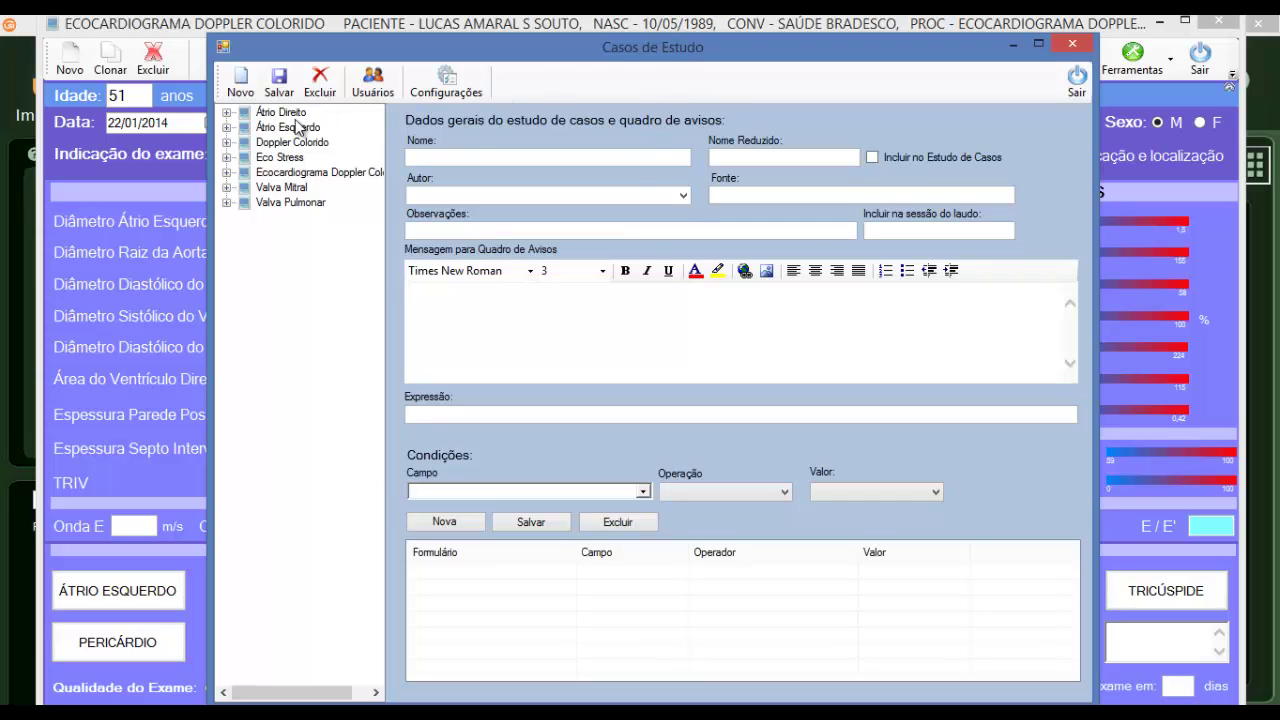
# Expand the case study groups Átrio Direito, Átrio Esquerdo, Doppler Colorido, Eco Stress and Ecocardiograma Doppler Colorido to examine their entries
pyautogui.click(227, 112)
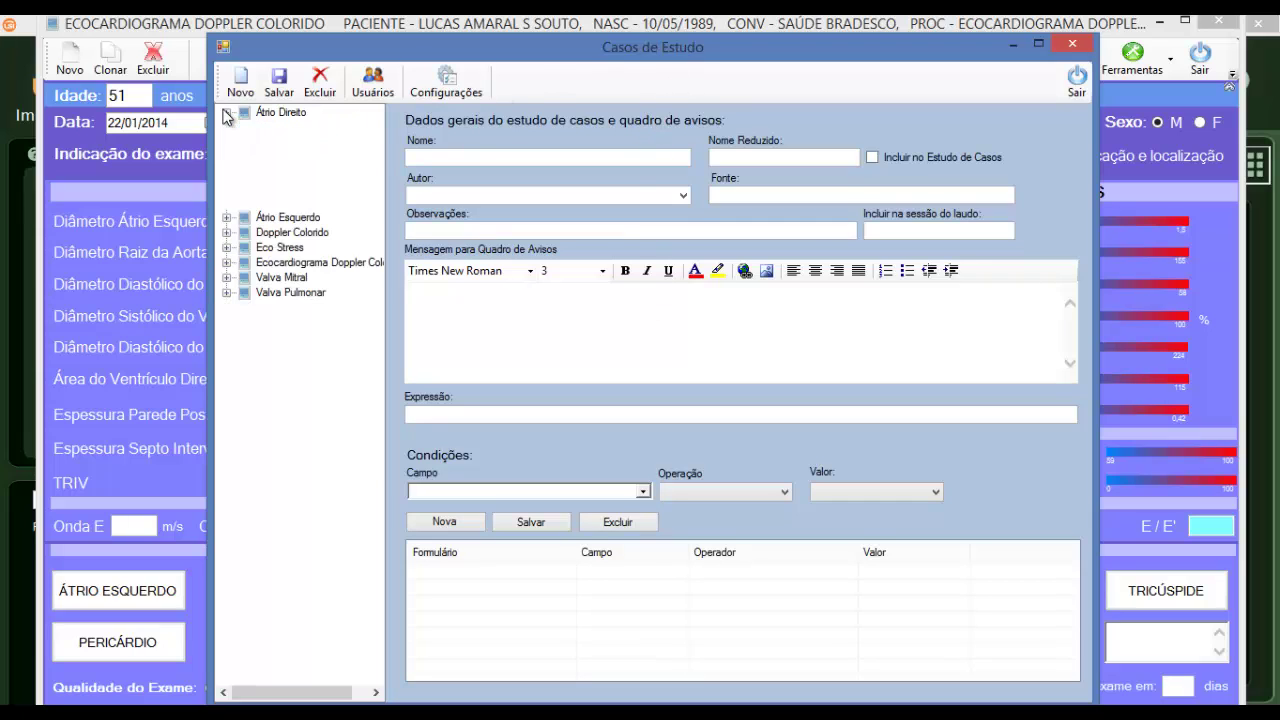
pyautogui.click(227, 217)
pyautogui.click(227, 248)
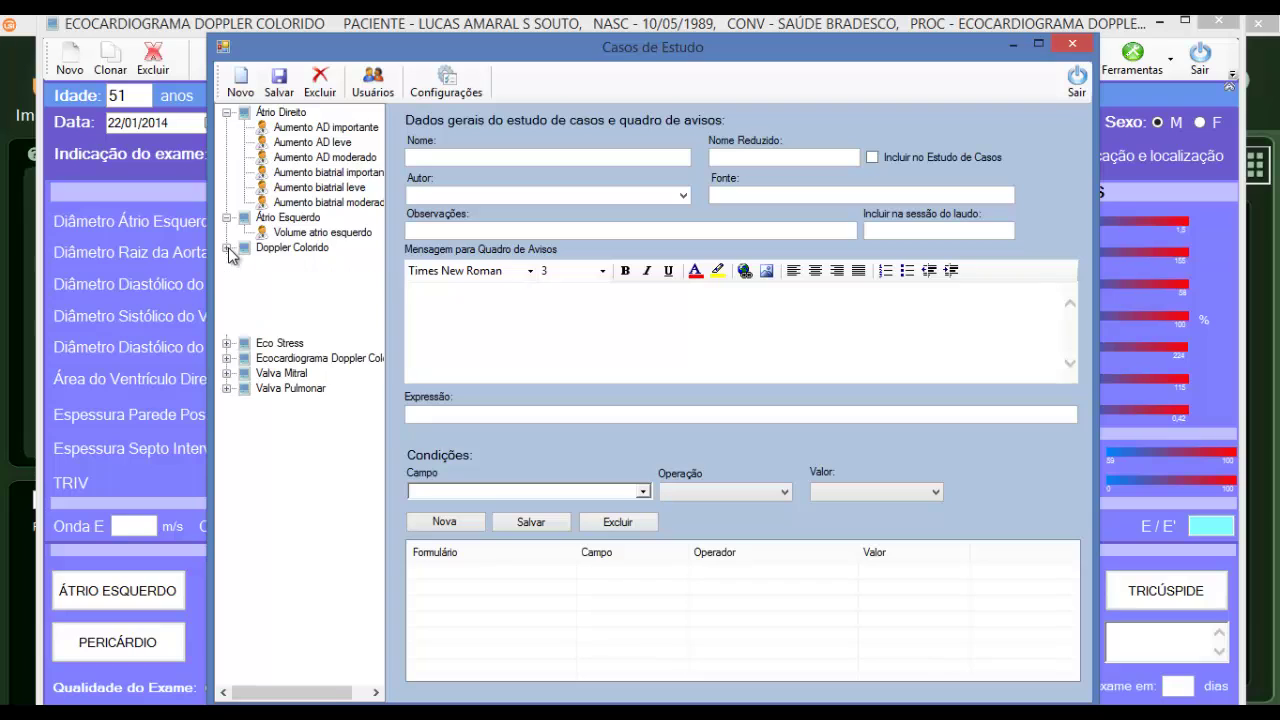
pyautogui.click(227, 368)
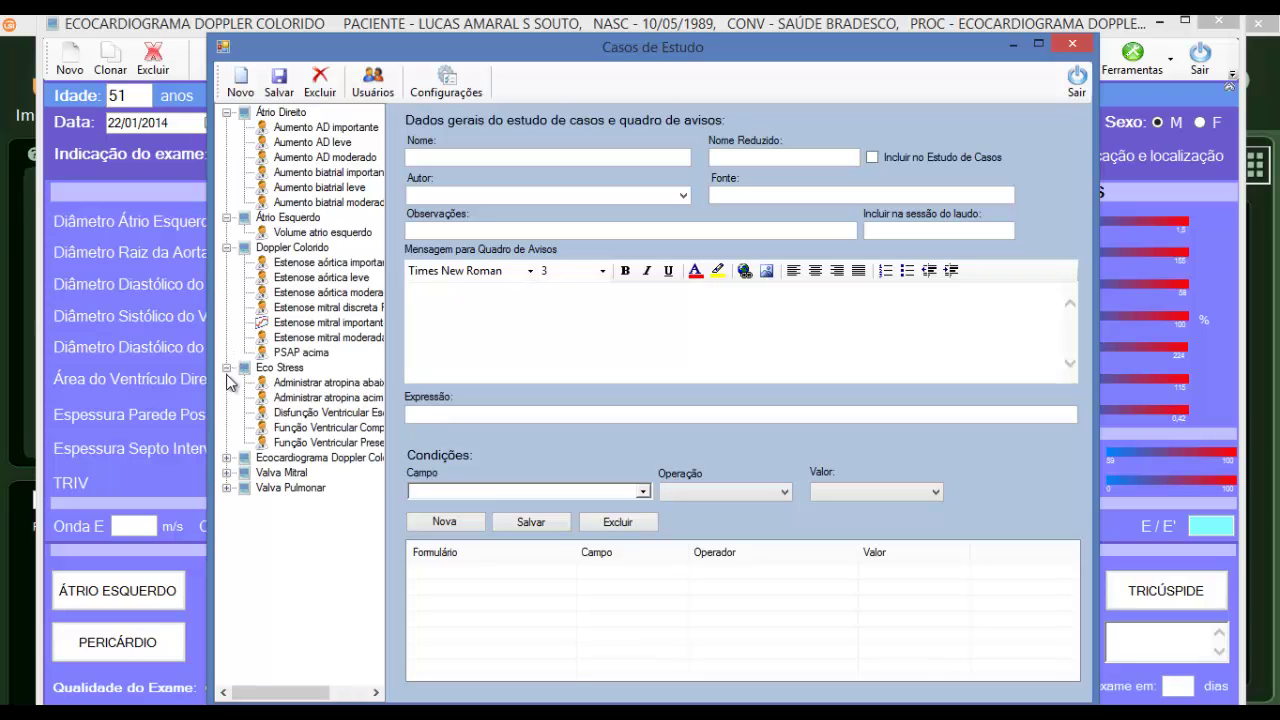
pyautogui.click(227, 457)
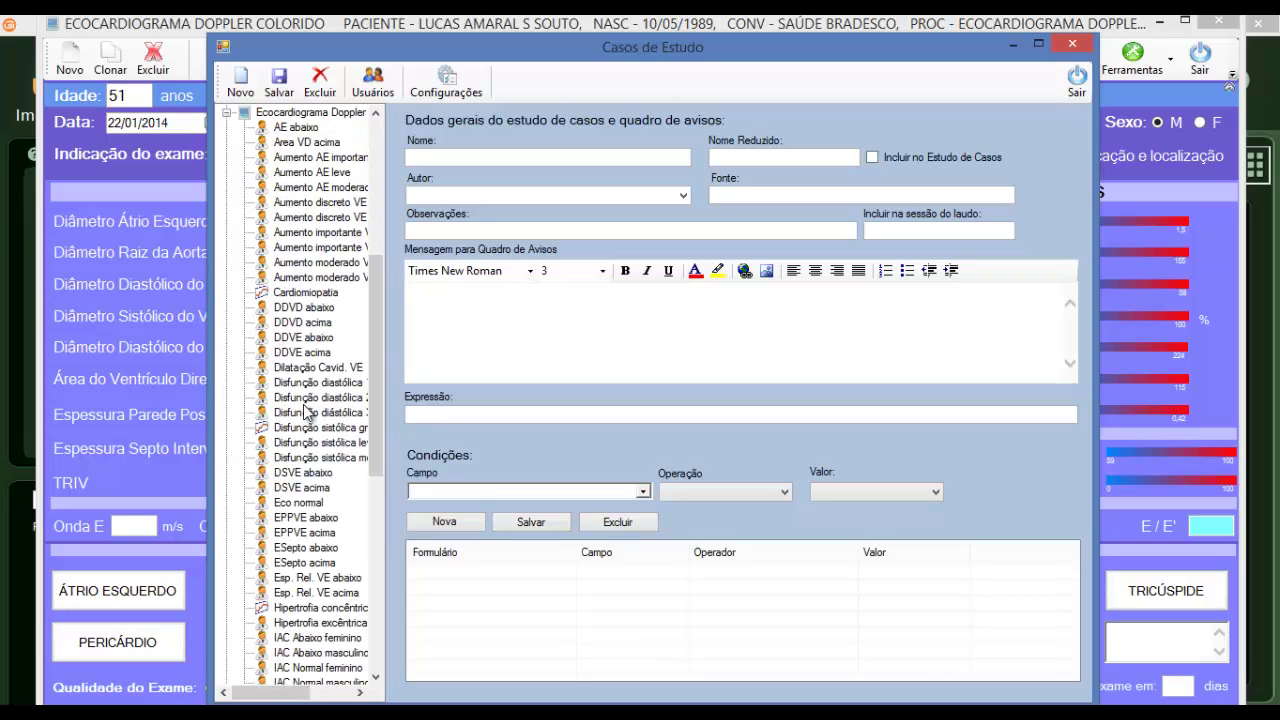
pyautogui.scroll(8, 300, 400)
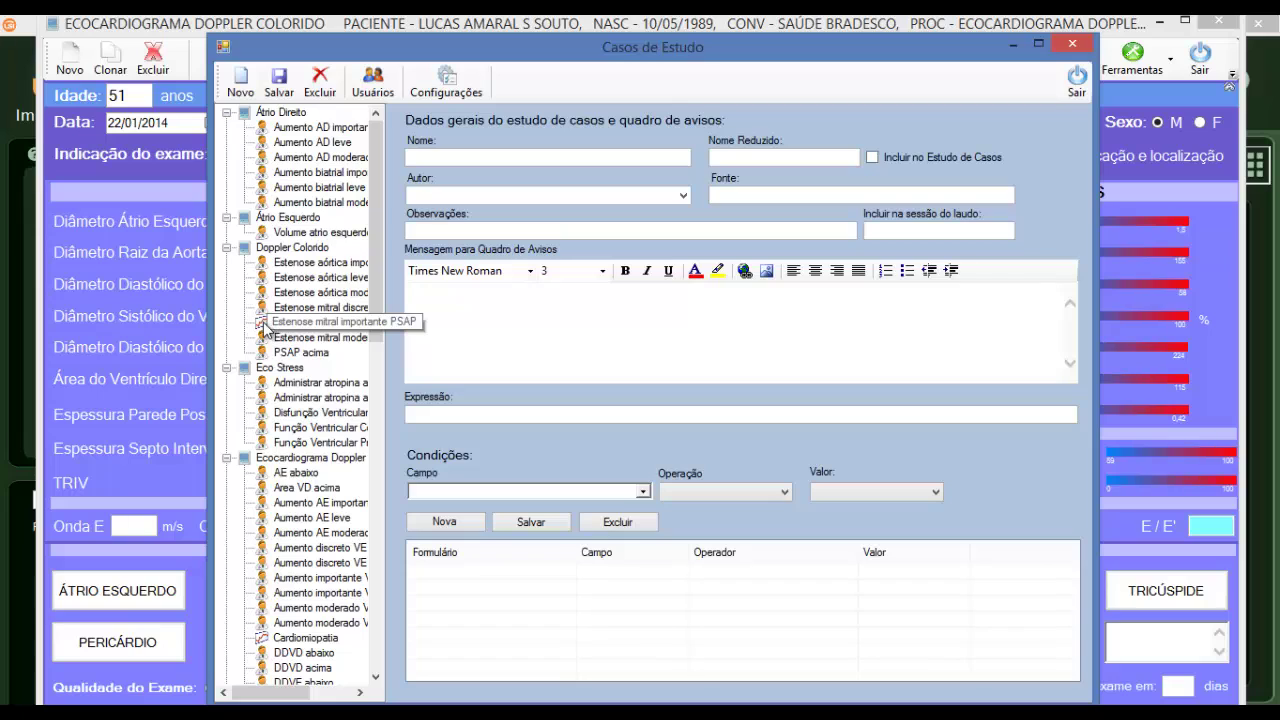
# View the message, expression and conditions of the Átrio Direito cases Aumento AD importante, Aumento AD moderado and Aumento biatrial leve
pyautogui.click(311, 129)
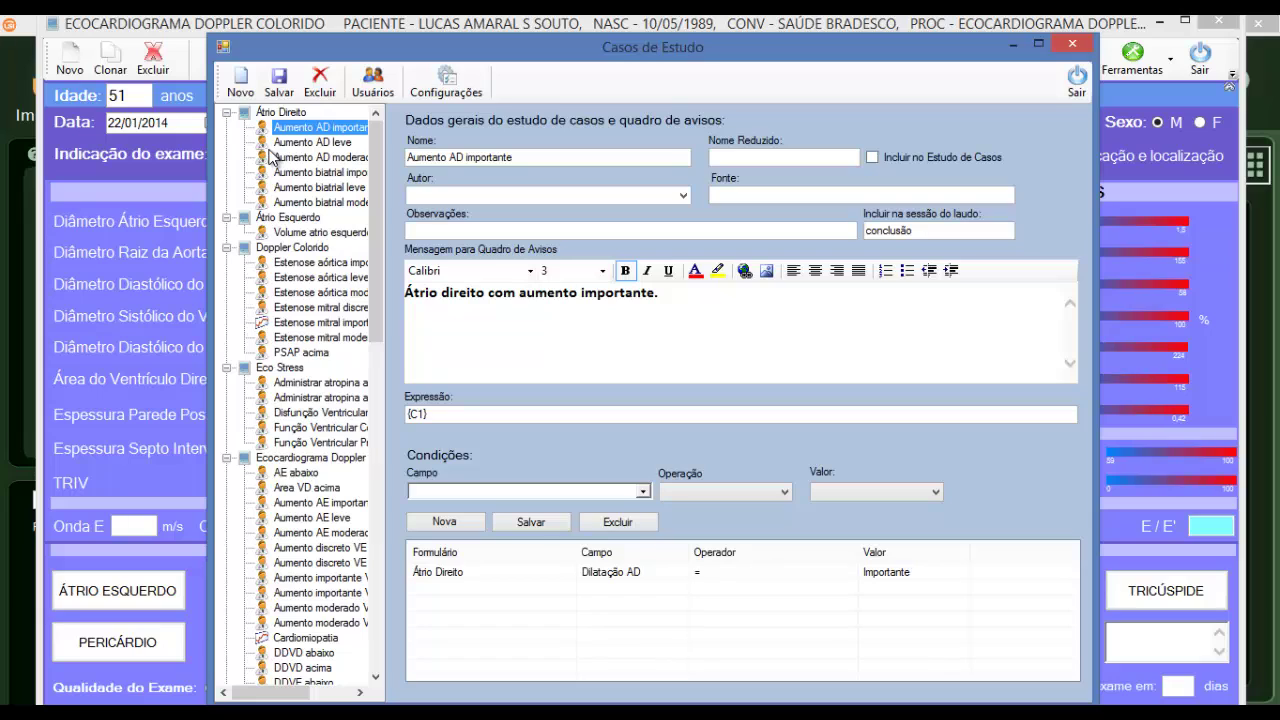
pyautogui.click(300, 160)
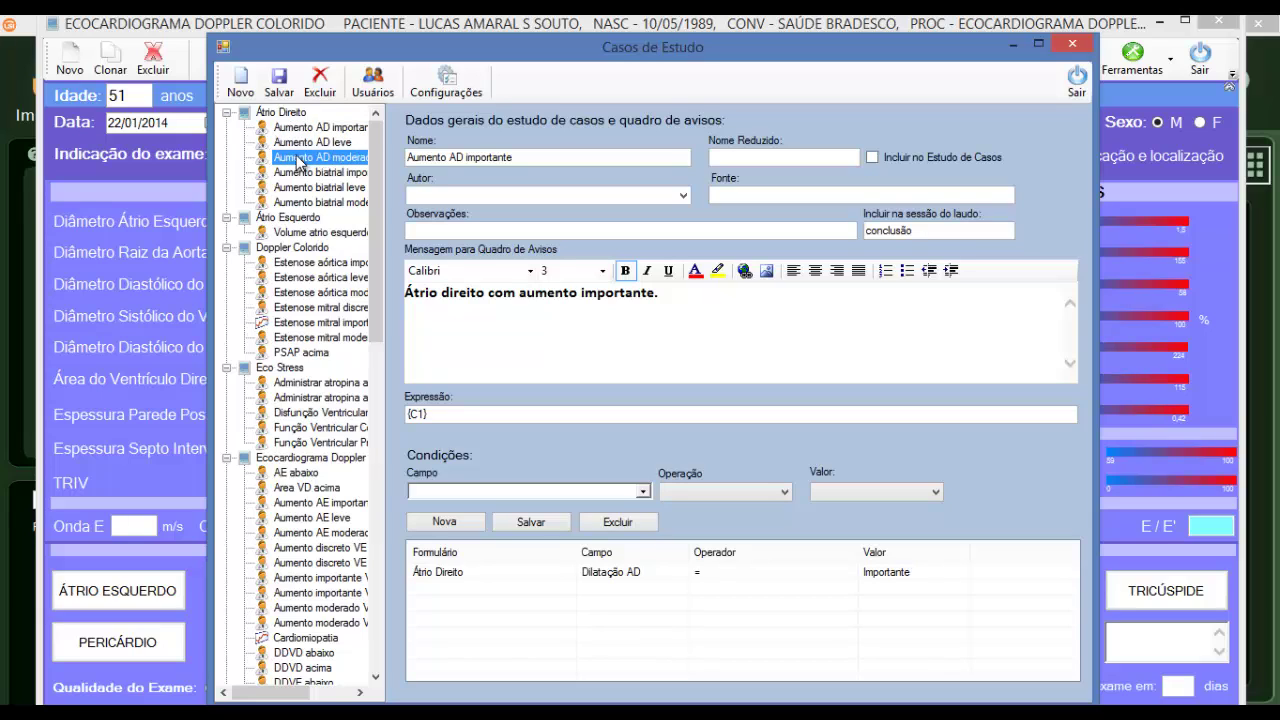
pyautogui.click(319, 188)
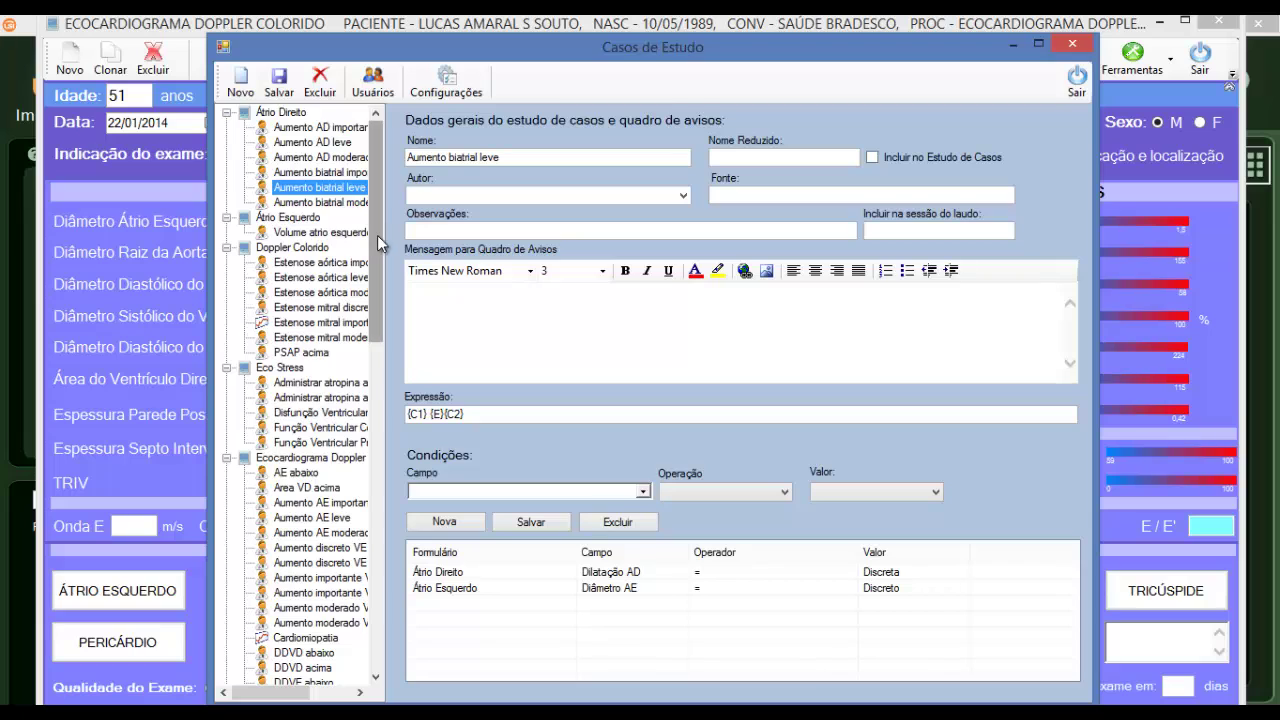
# Examine the notice messages and conditions of the cases Aumento AE importante and Aumento discreto VE Masculino
pyautogui.moveTo(377, 235); pyautogui.dragTo(377, 362)
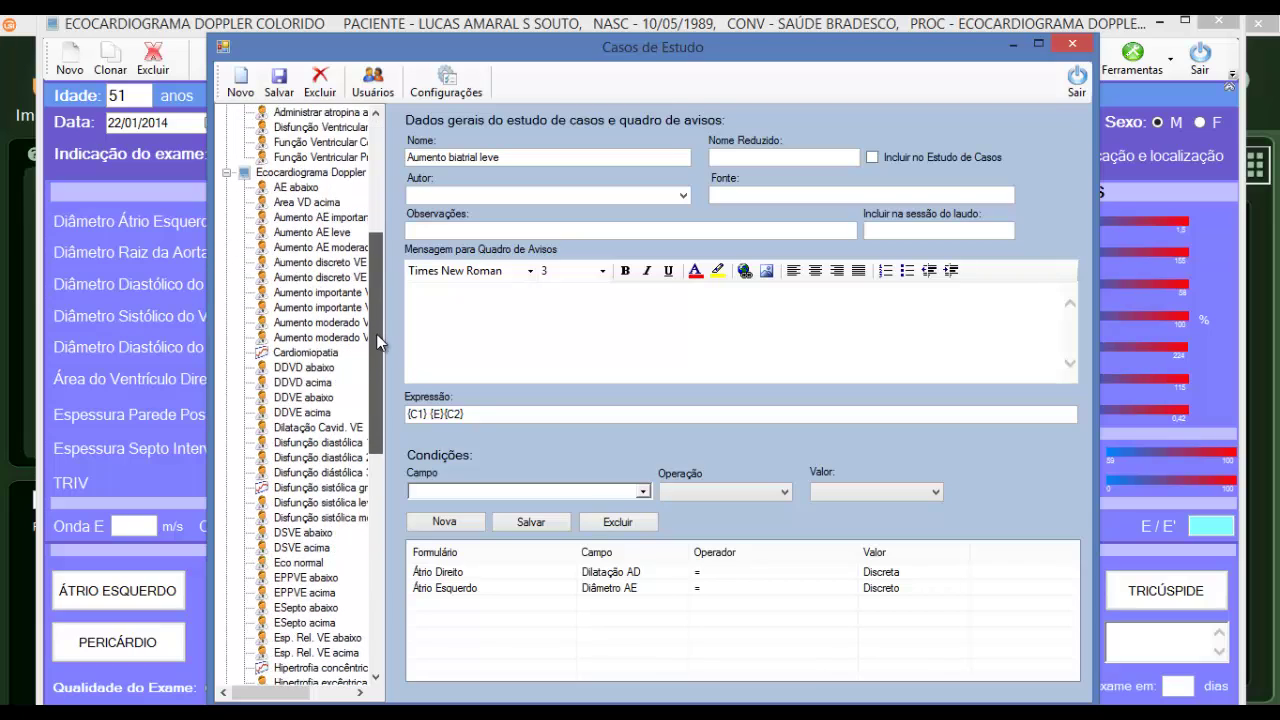
pyautogui.click(309, 218)
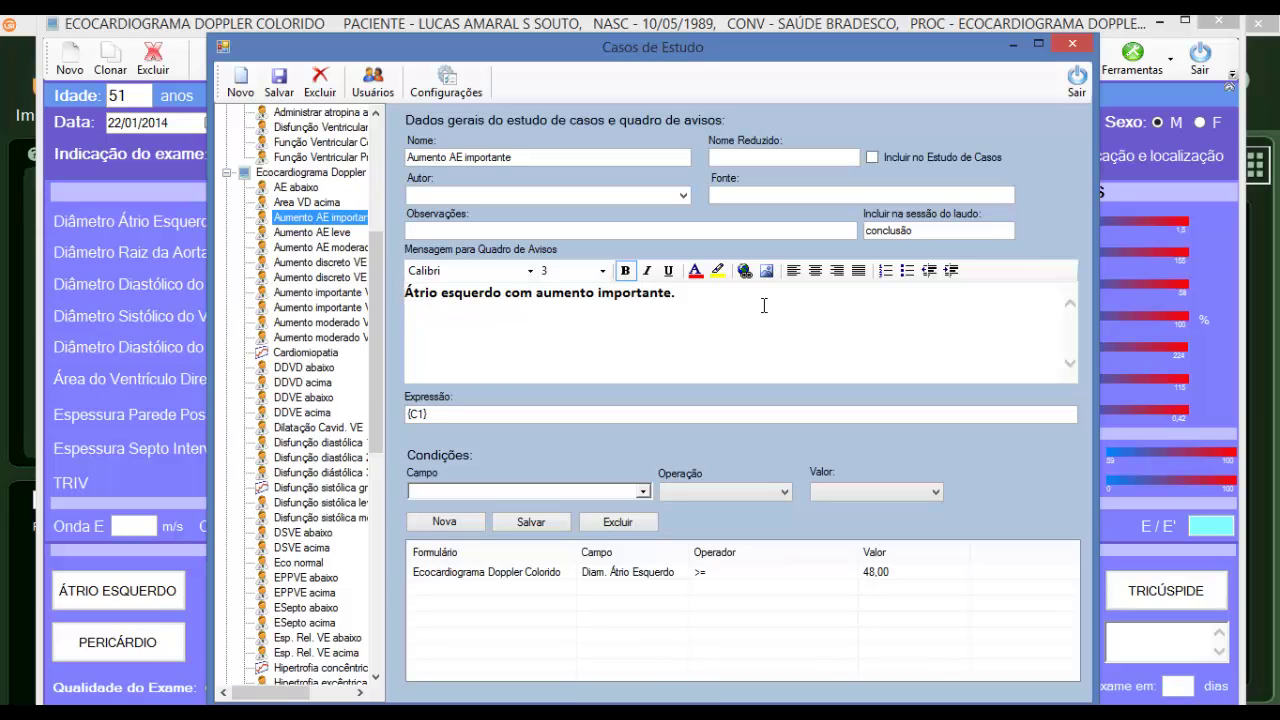
pyautogui.moveTo(764, 305); pyautogui.dragTo(410, 294)
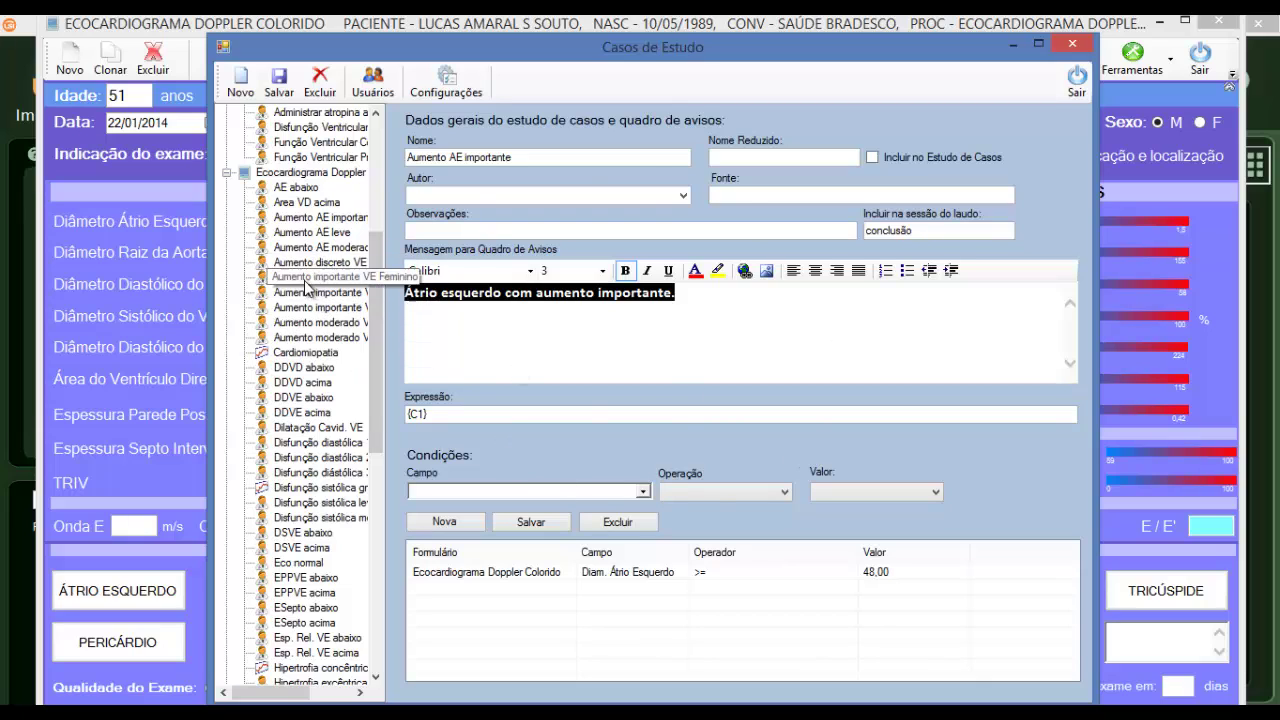
pyautogui.click(350, 277)
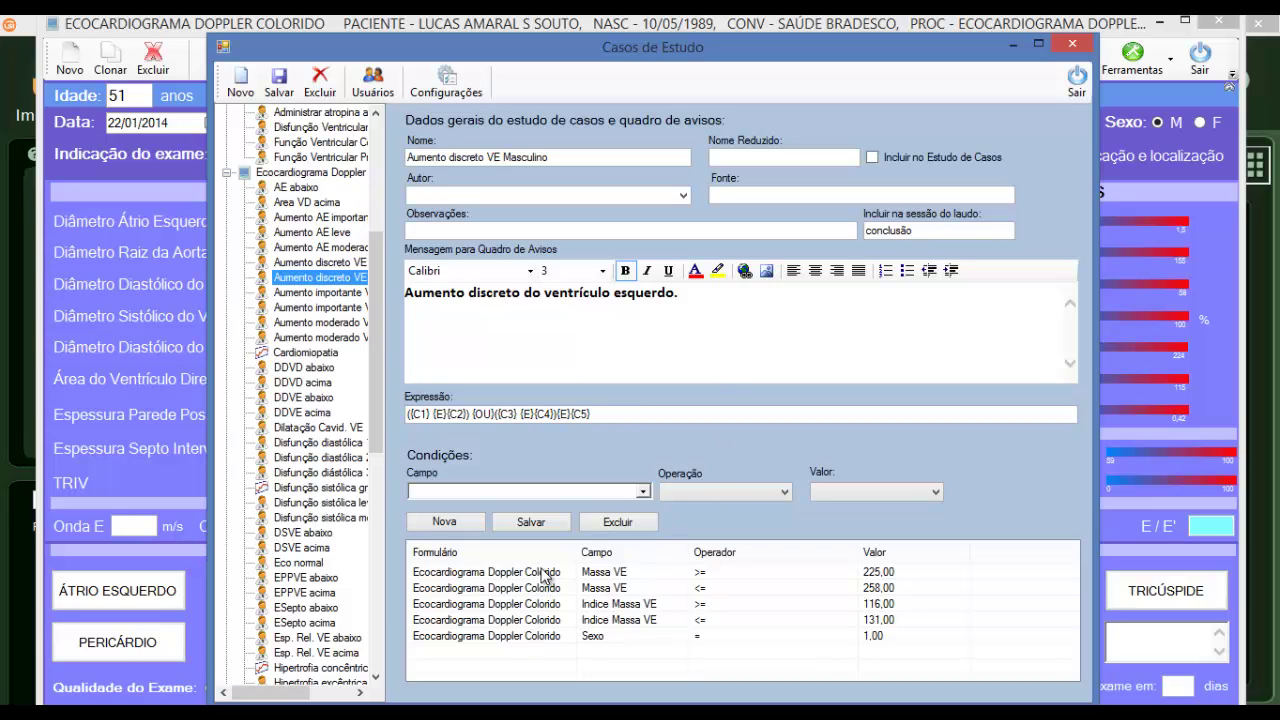
pyautogui.click(784, 342)
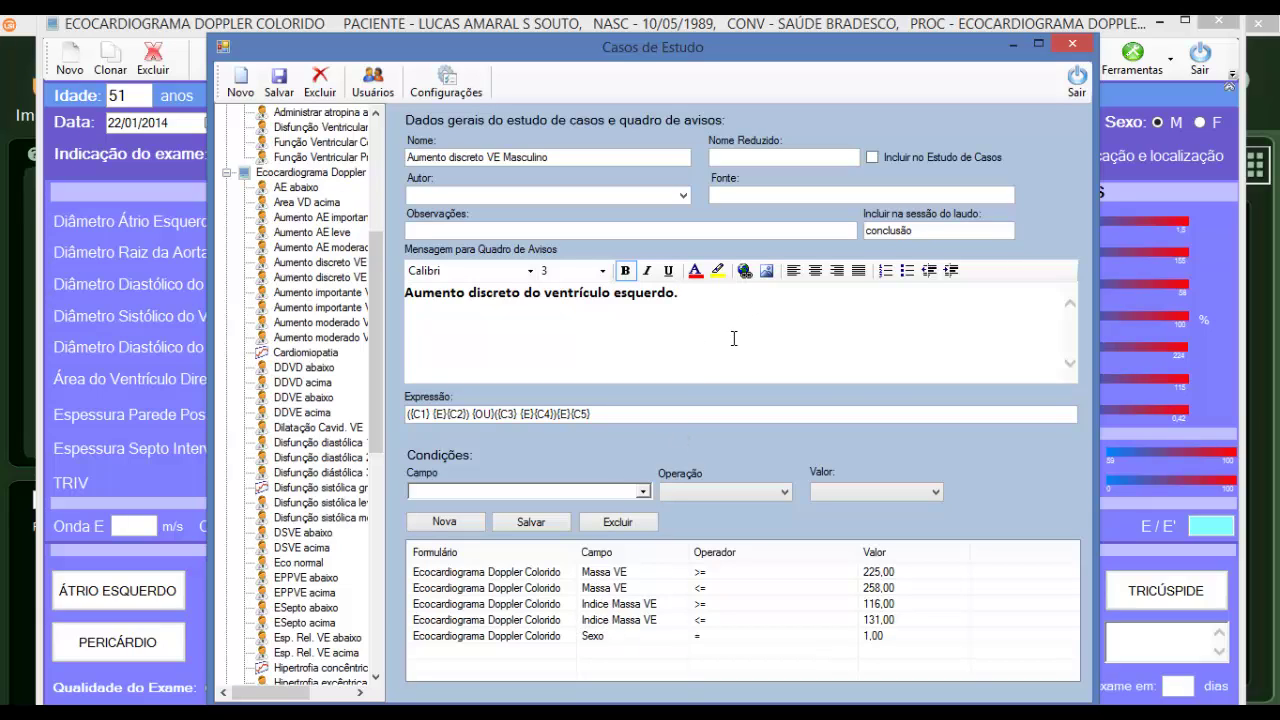
# Examine the Septo Interv. and PPVE conditions of the Cardiomiopatia case, look over the remaining cases, and exit the registry
pyautogui.scroll(-3, 383, 300)
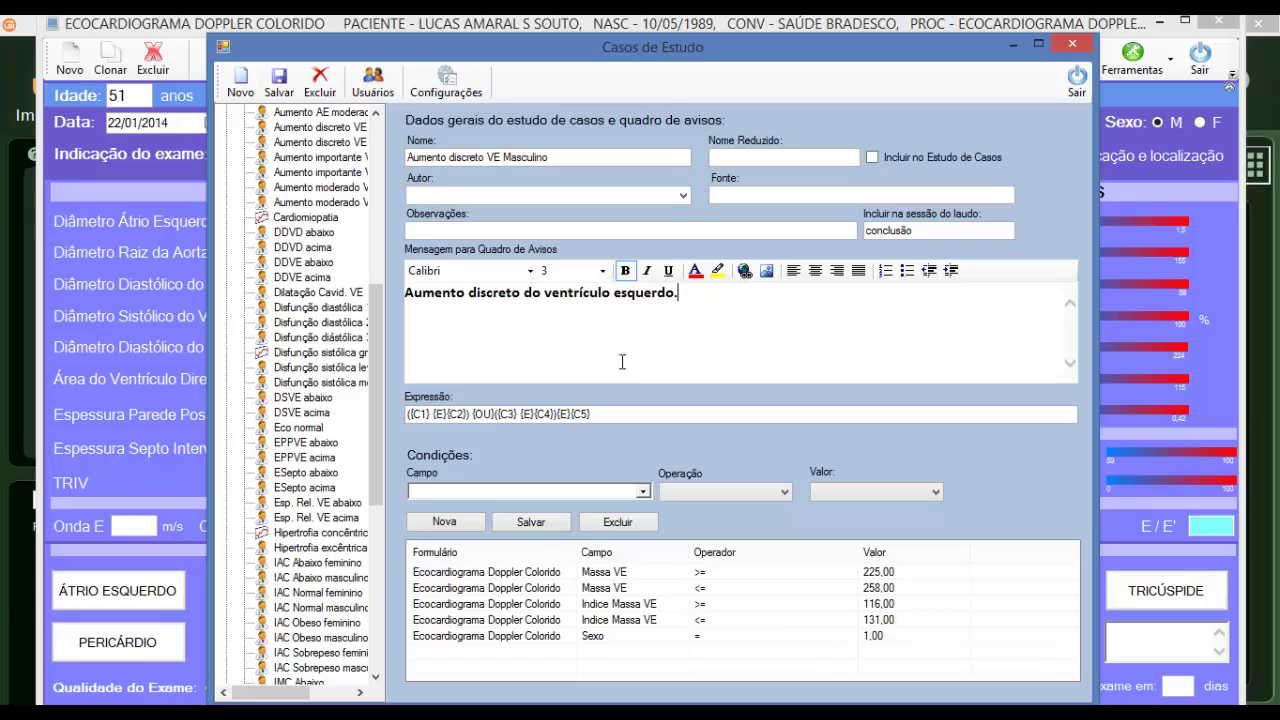
pyautogui.click(318, 218)
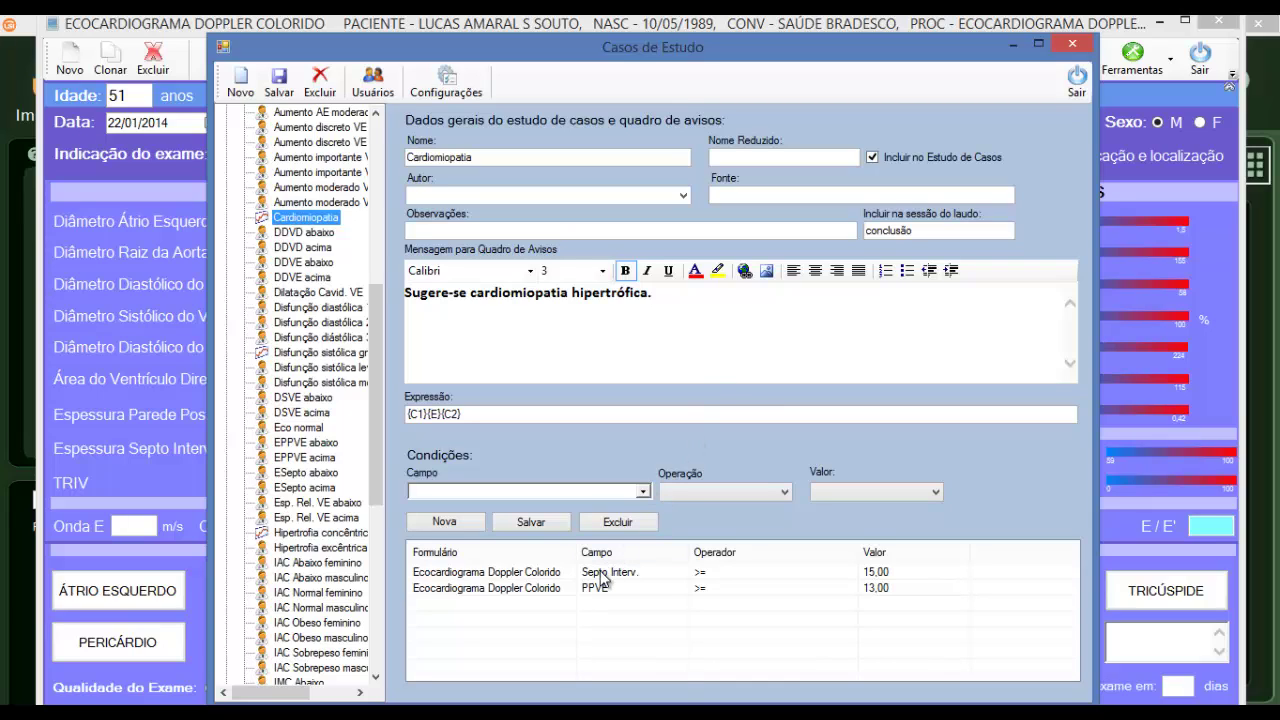
pyautogui.click(562, 573)
pyautogui.click(557, 590)
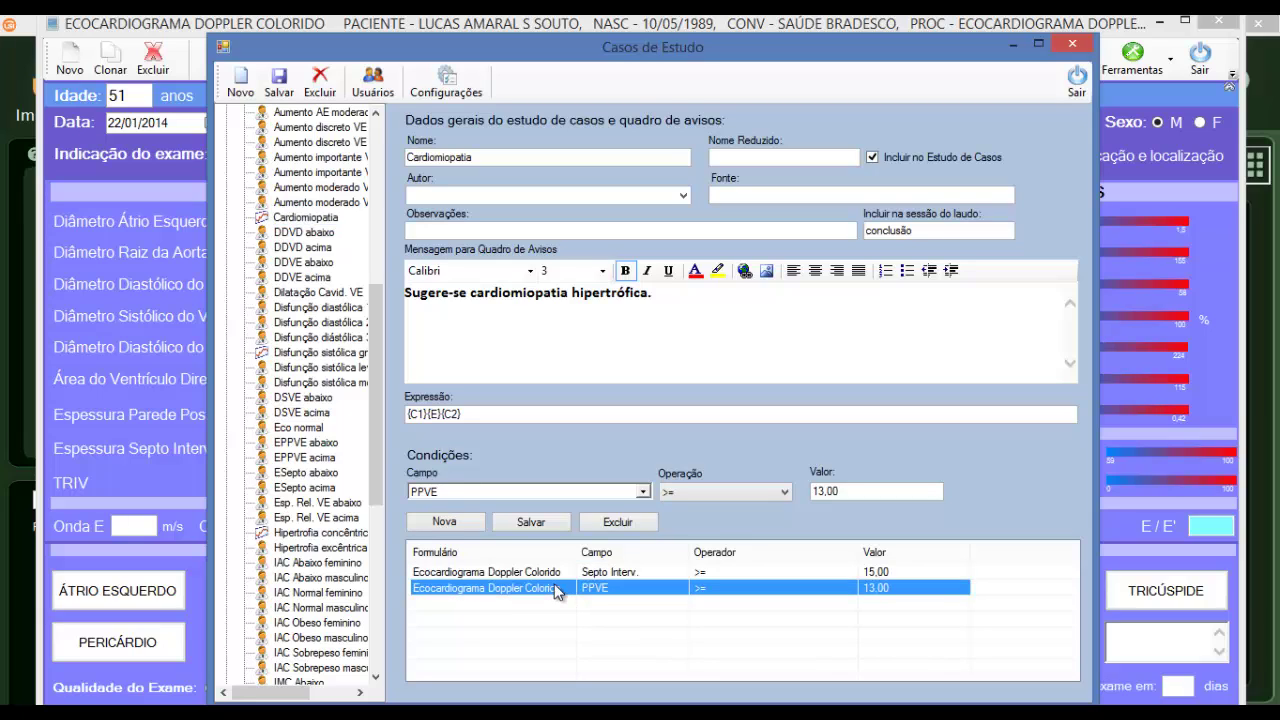
pyautogui.click(565, 573)
pyautogui.click(562, 589)
pyautogui.moveTo(376, 333); pyautogui.dragTo(375, 427)
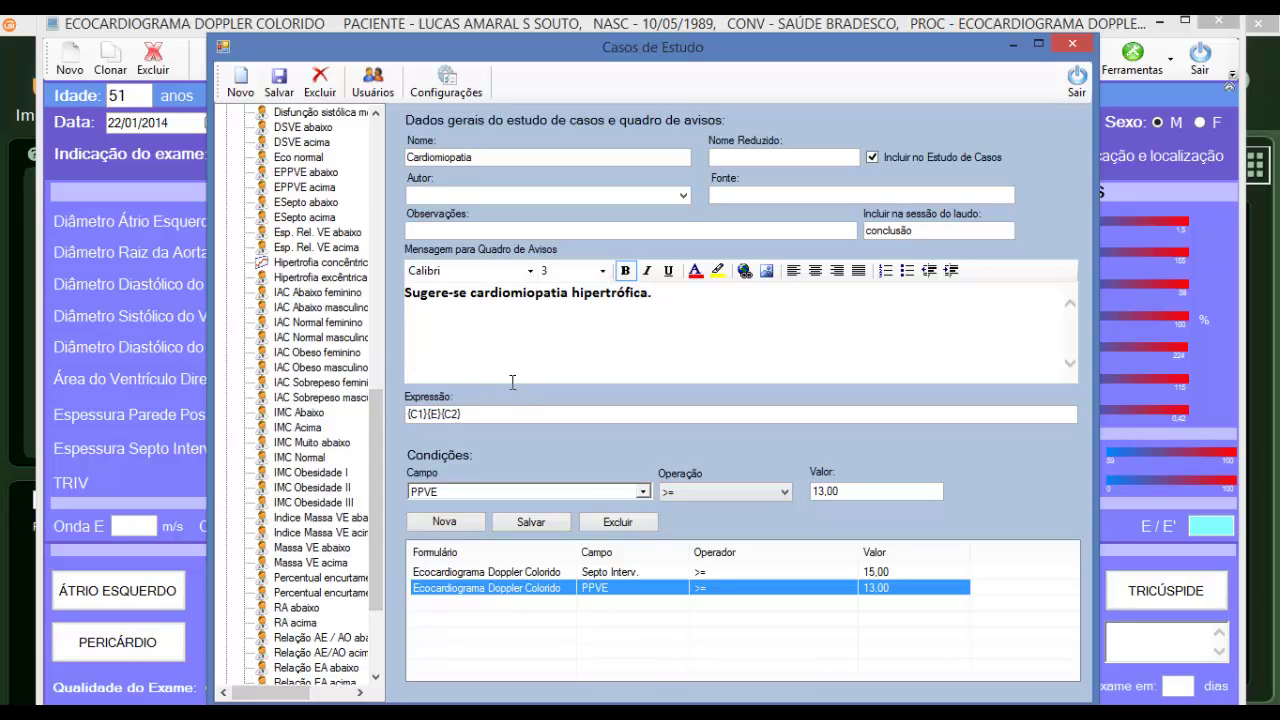
pyautogui.moveTo(374, 418); pyautogui.dragTo(450, 193)
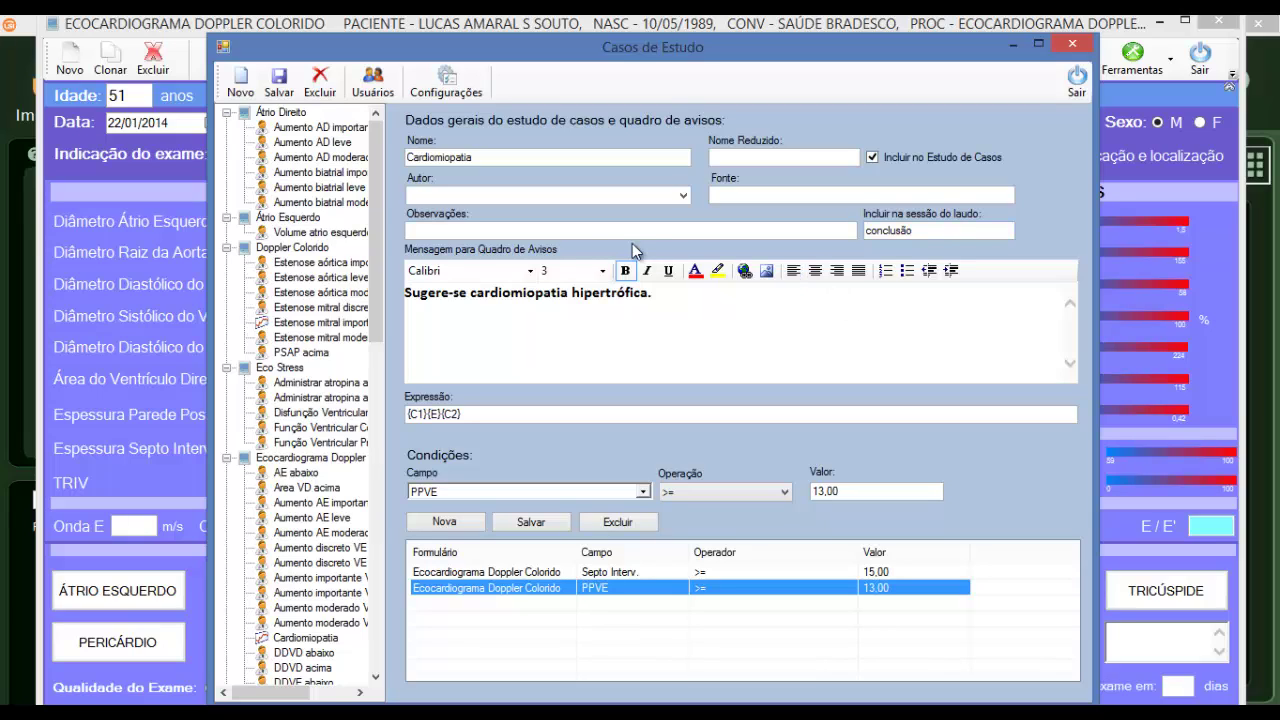
pyautogui.click(1074, 82)
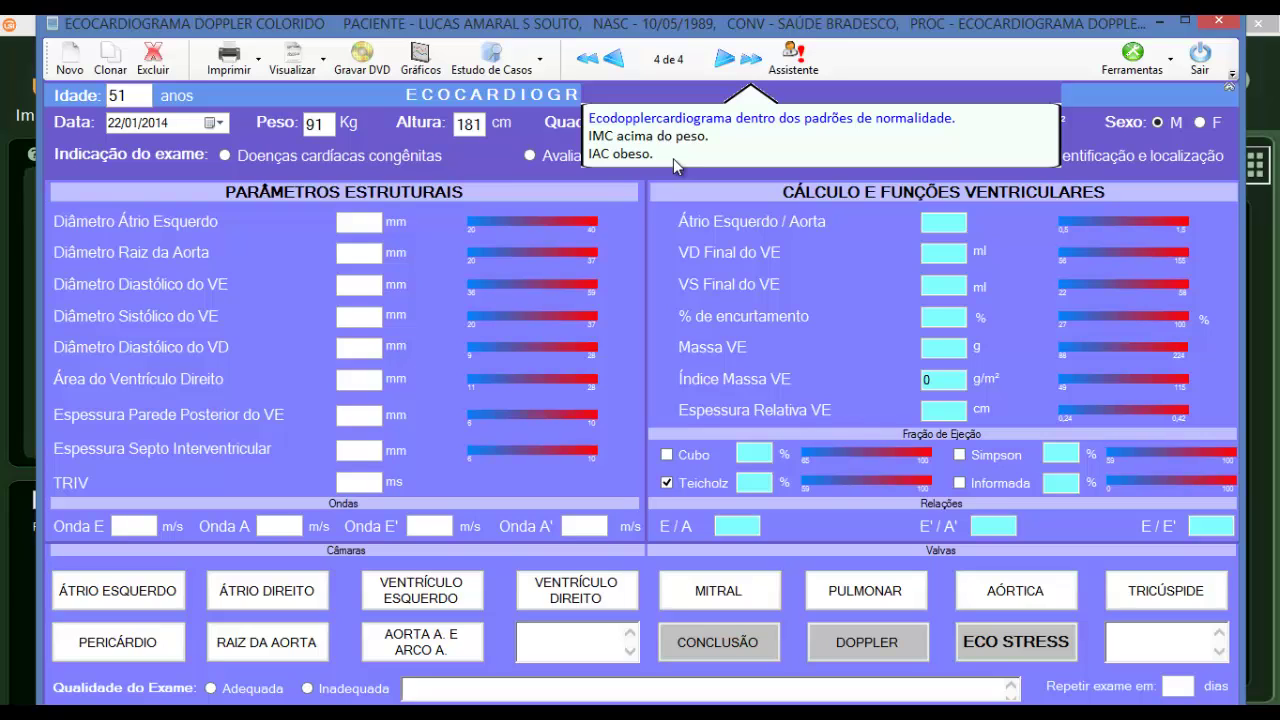
# Open the Cardiomiopatia case study chart and turn off its 3D display
pyautogui.click(539, 68)
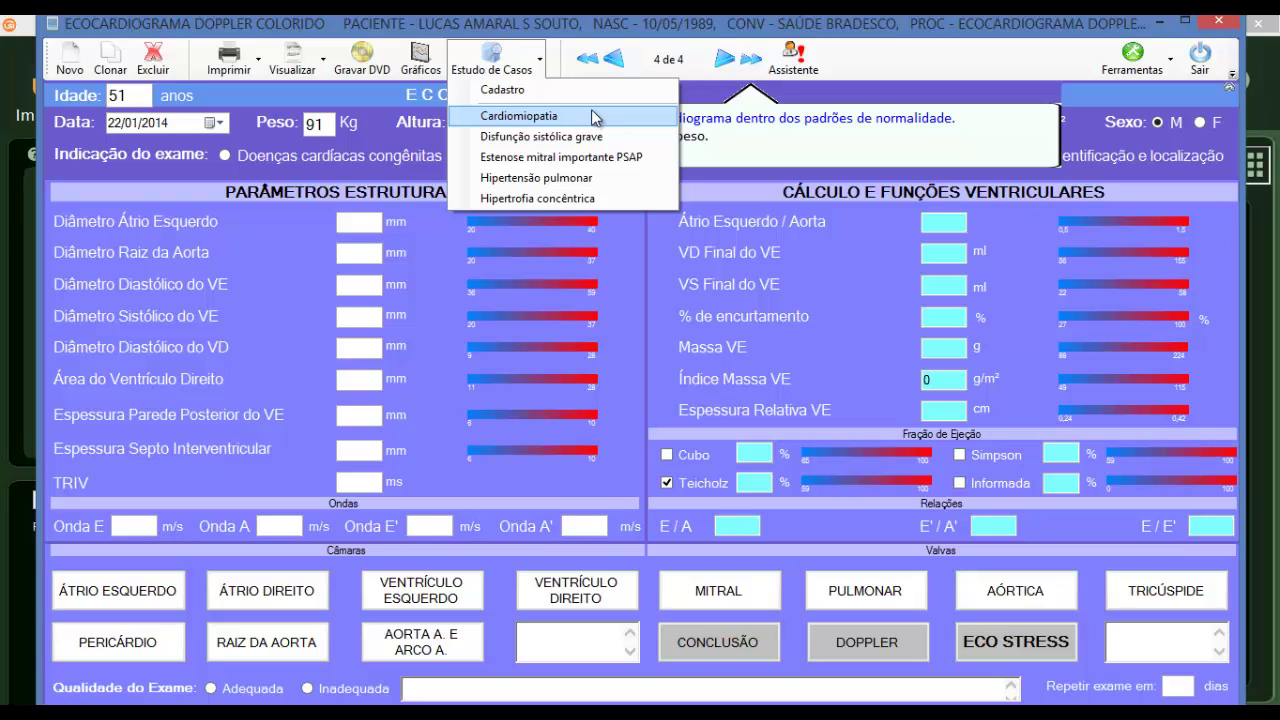
pyautogui.click(592, 113)
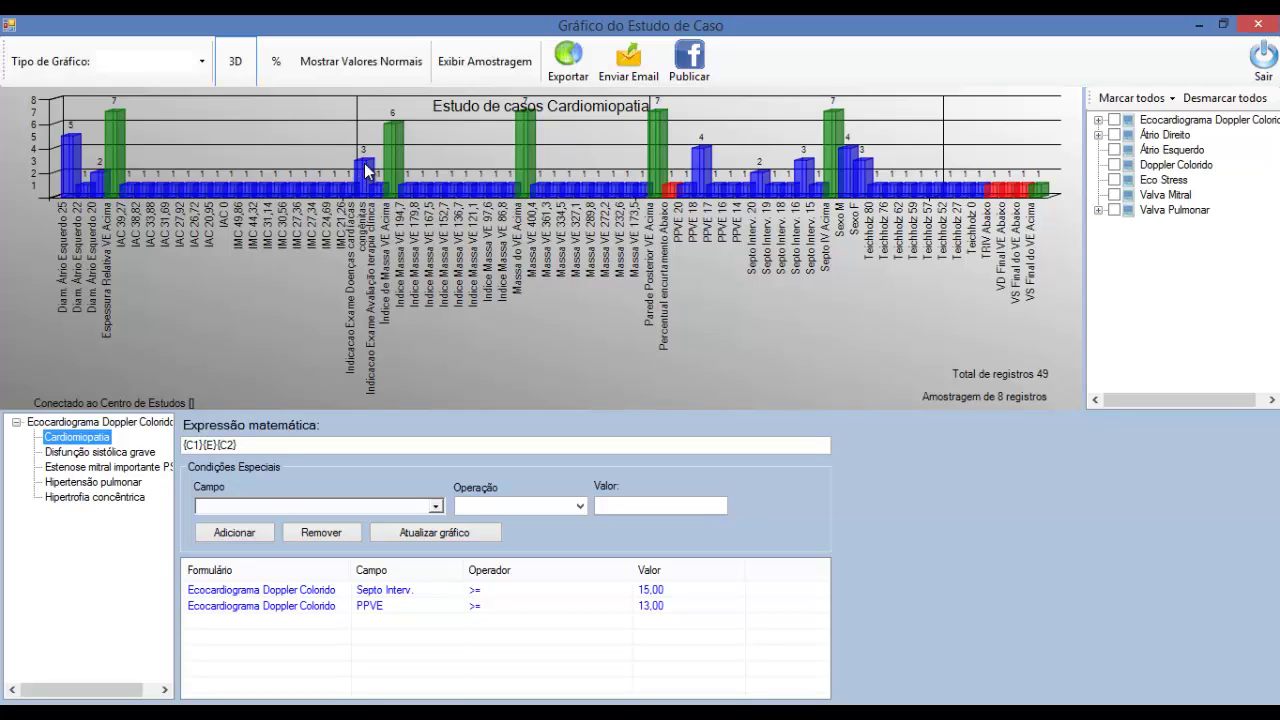
pyautogui.click(240, 78)
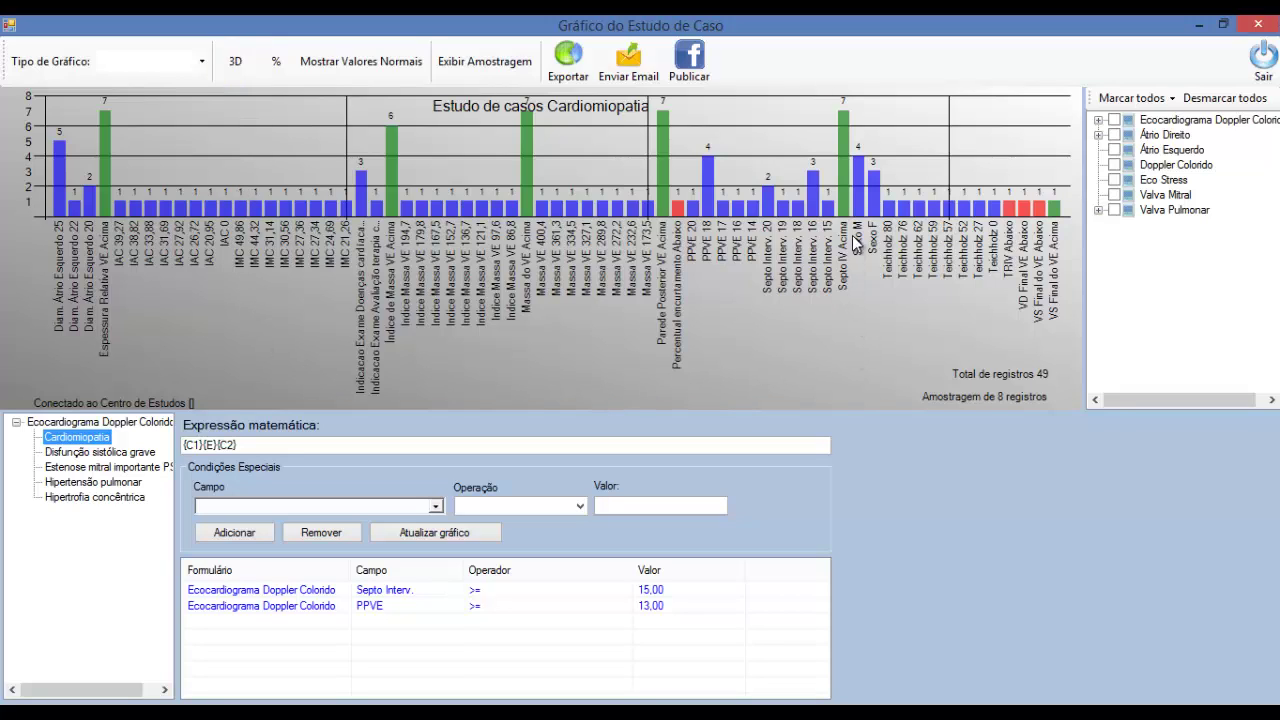
# View the exam records behind the Septo IV Acima and PPVE 18 bars, closing each record list
pyautogui.click(843, 140)
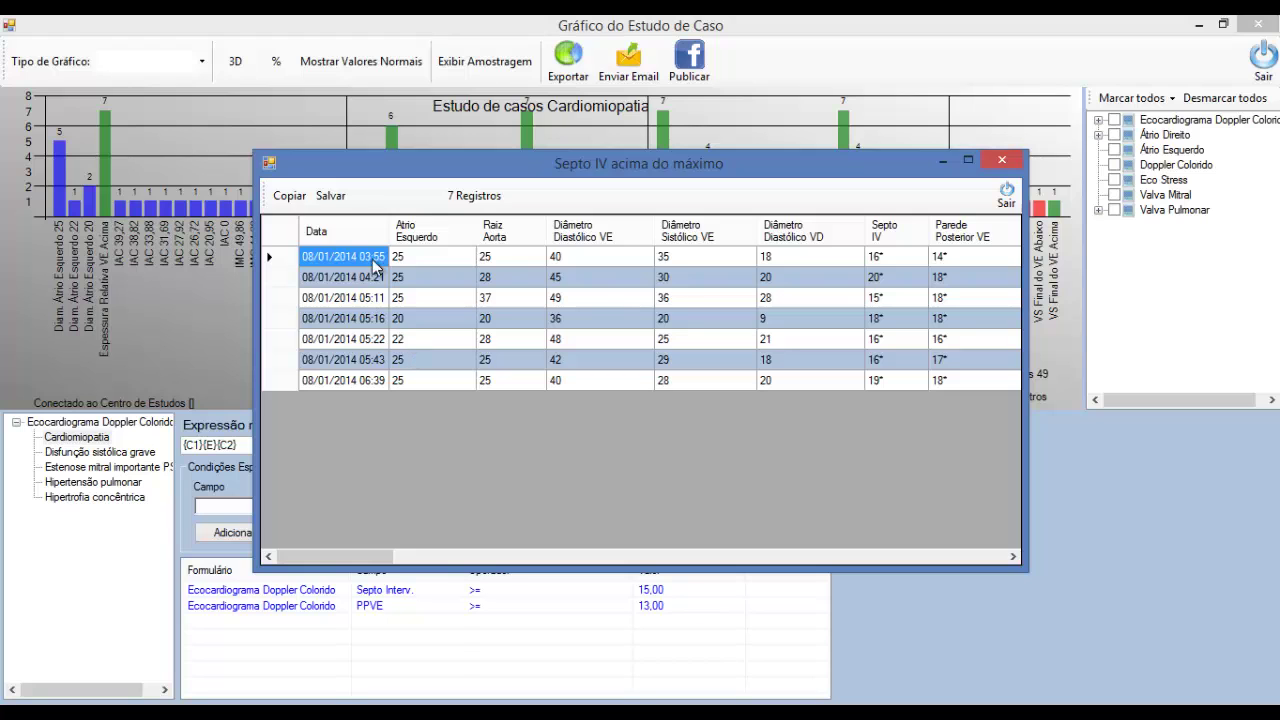
pyautogui.click(1002, 161)
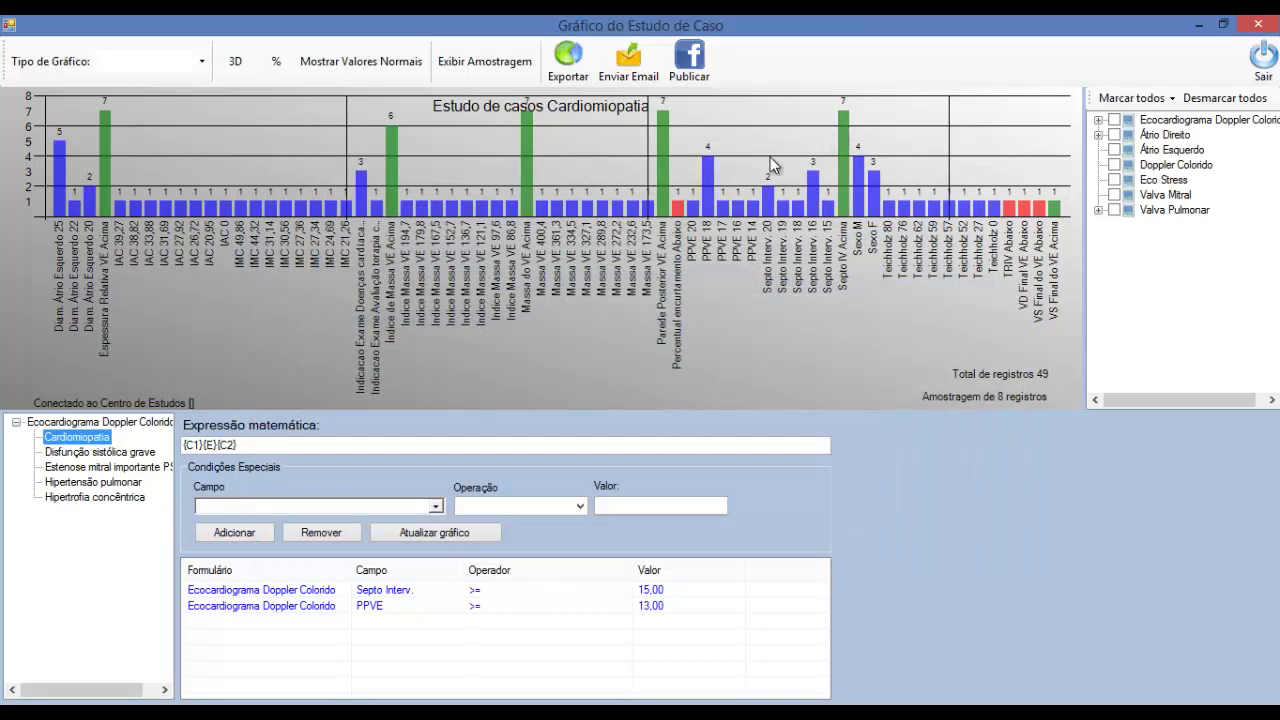
pyautogui.click(714, 177)
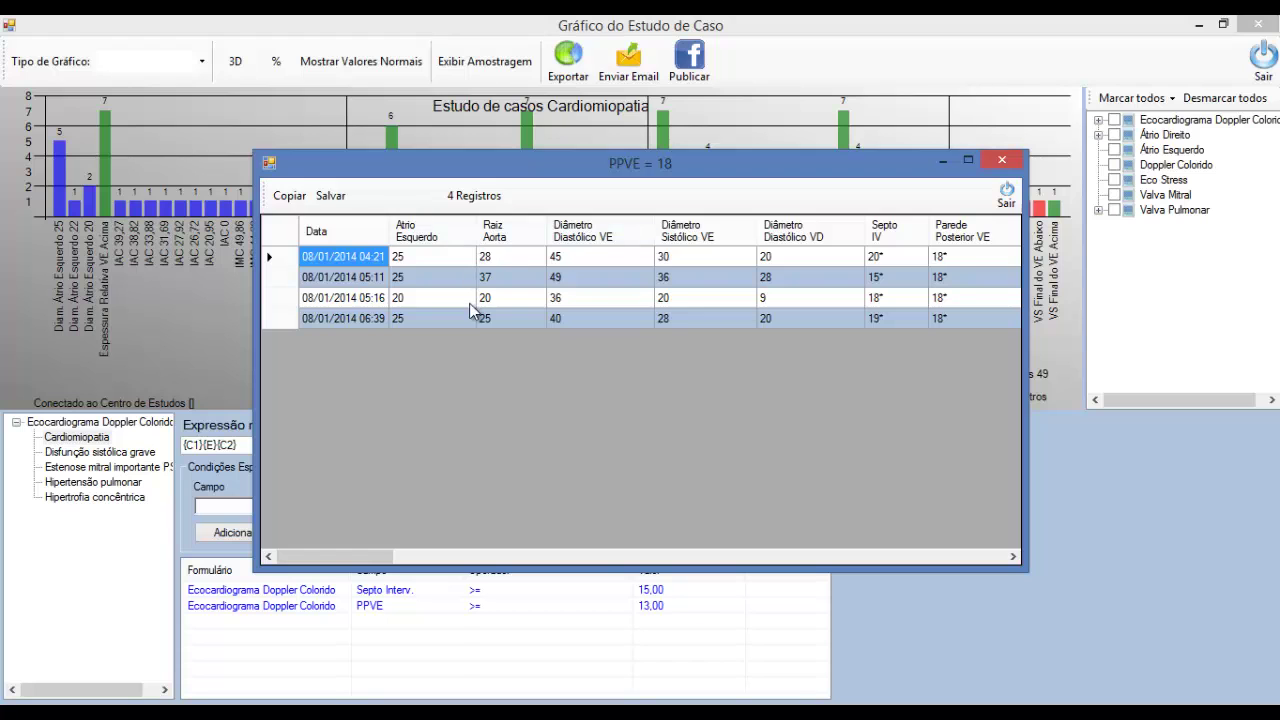
pyautogui.click(1006, 198)
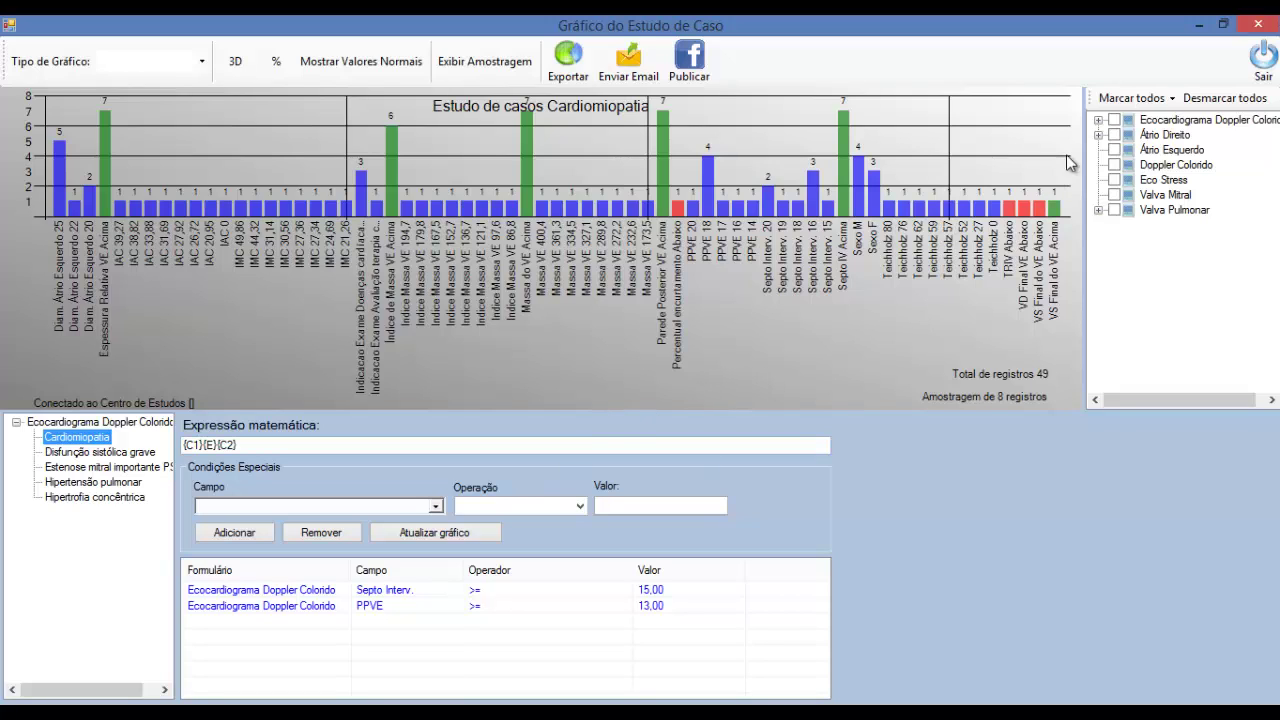
# Plot only IMC, IAC and Diam. Átrio Esquerdo in the chart, and view the records behind the Diam. Átrio Esquerdo 25 bar
pyautogui.click(1200, 98)
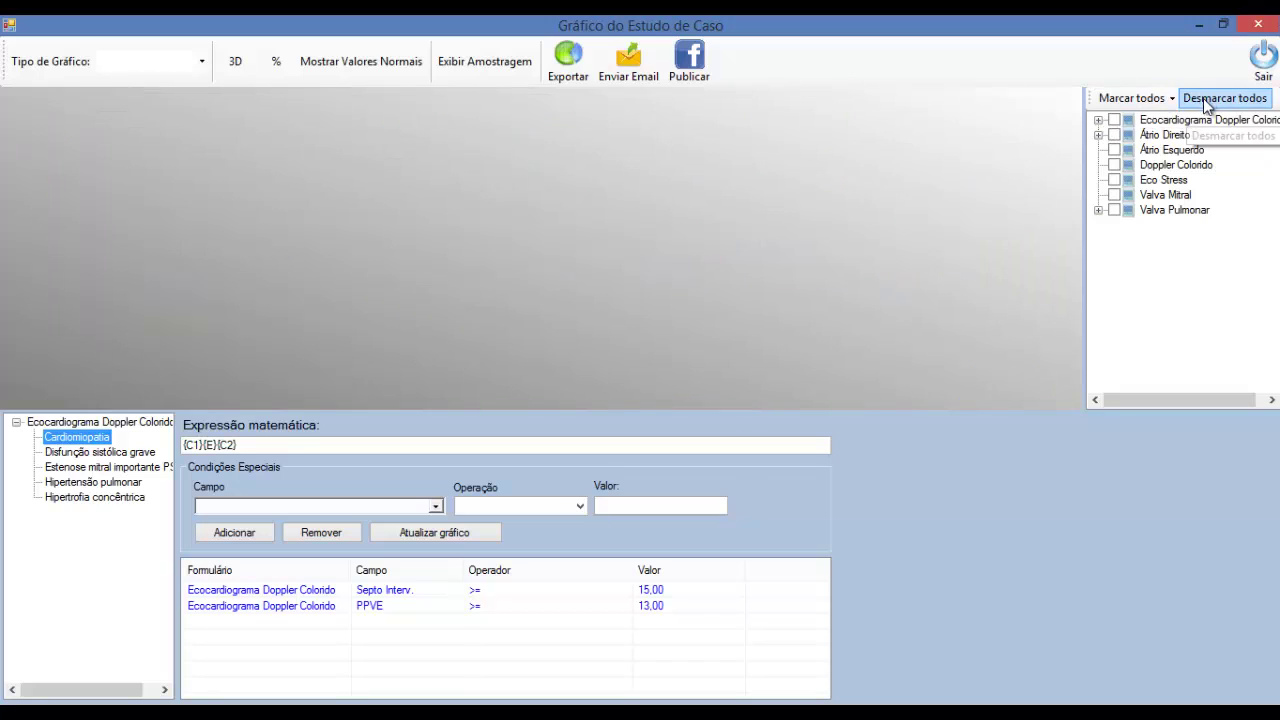
pyautogui.click(1098, 120)
pyautogui.click(1132, 255)
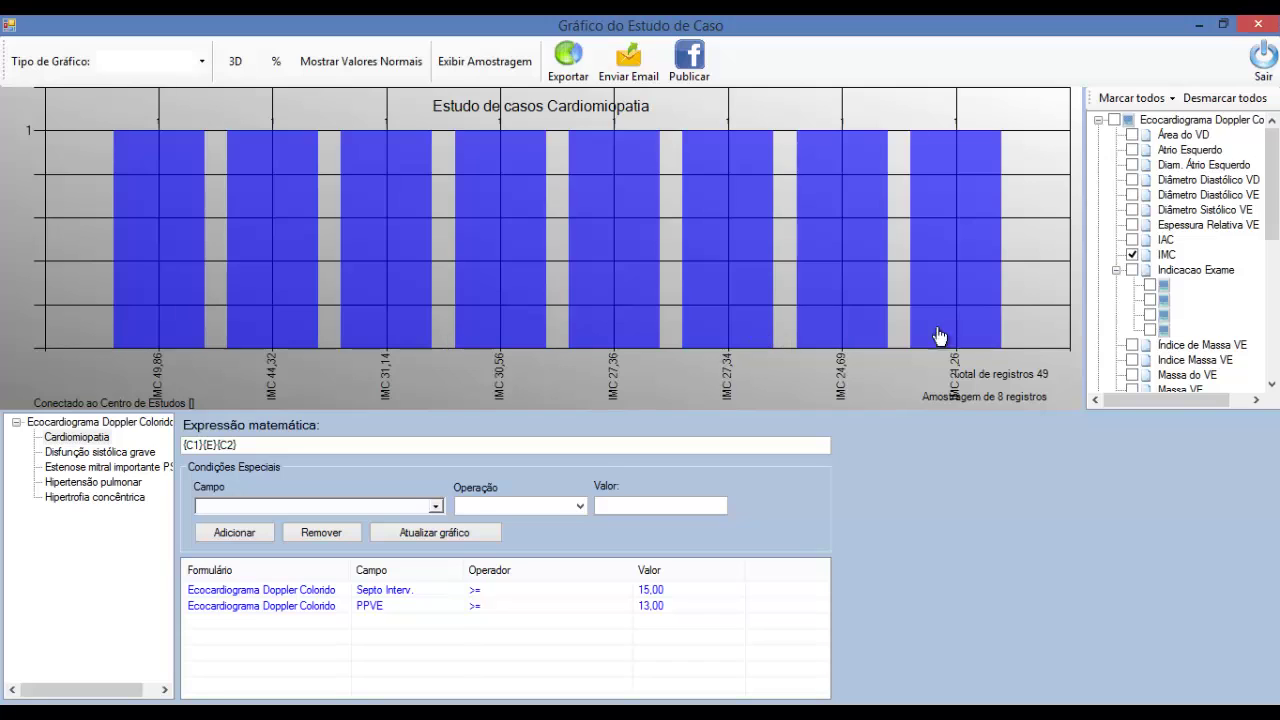
pyautogui.click(1133, 240)
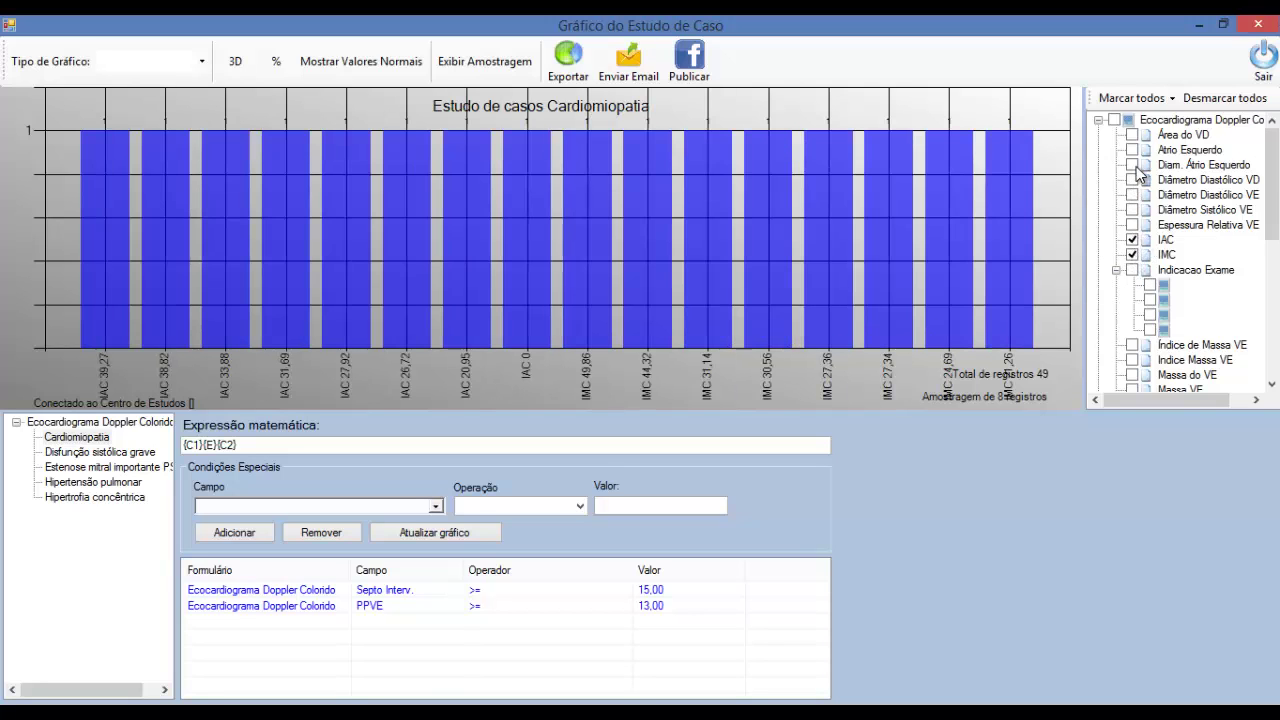
pyautogui.click(1133, 165)
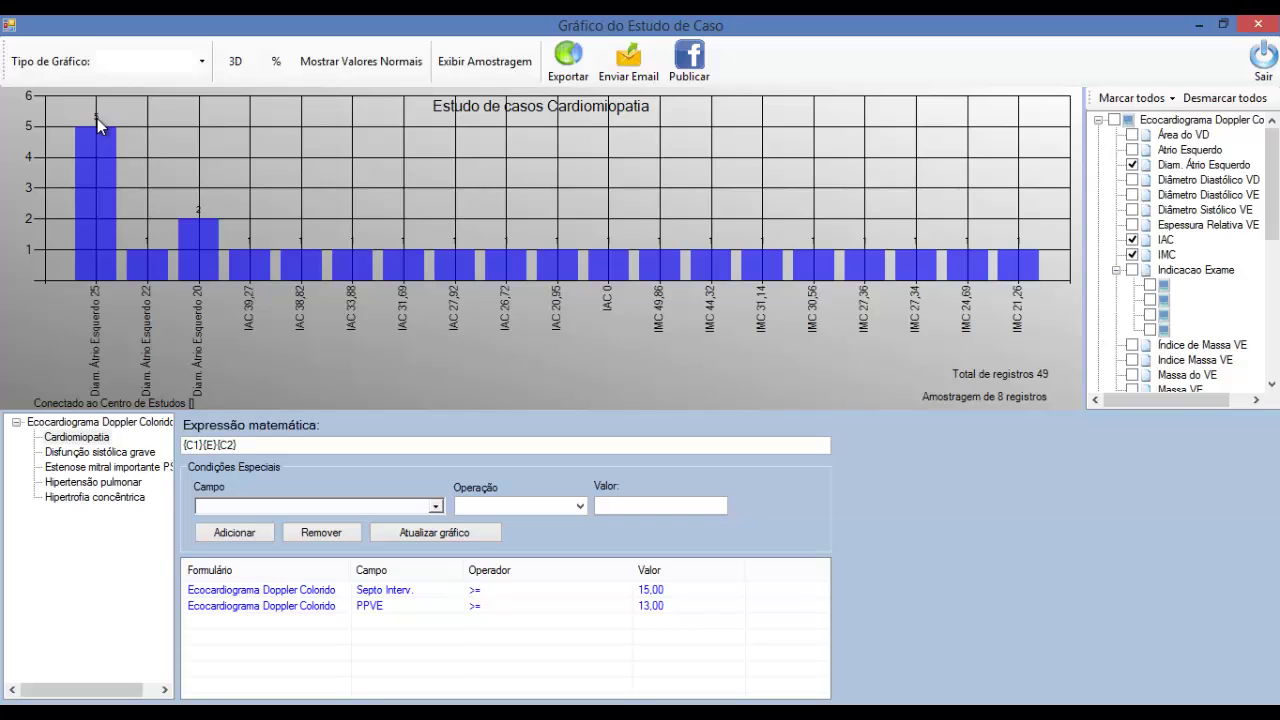
pyautogui.click(97, 147)
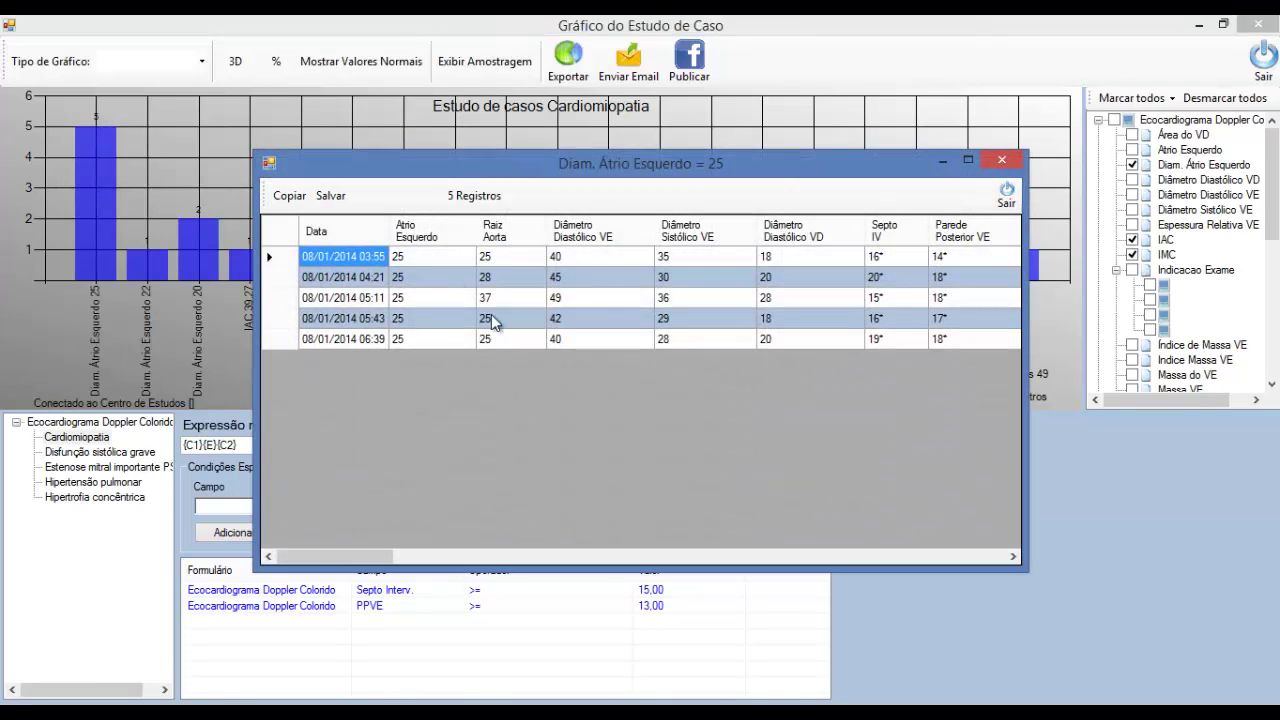
# Close the record list, look over the fields available for special conditions, and exit the case study chart
pyautogui.click(1001, 160)
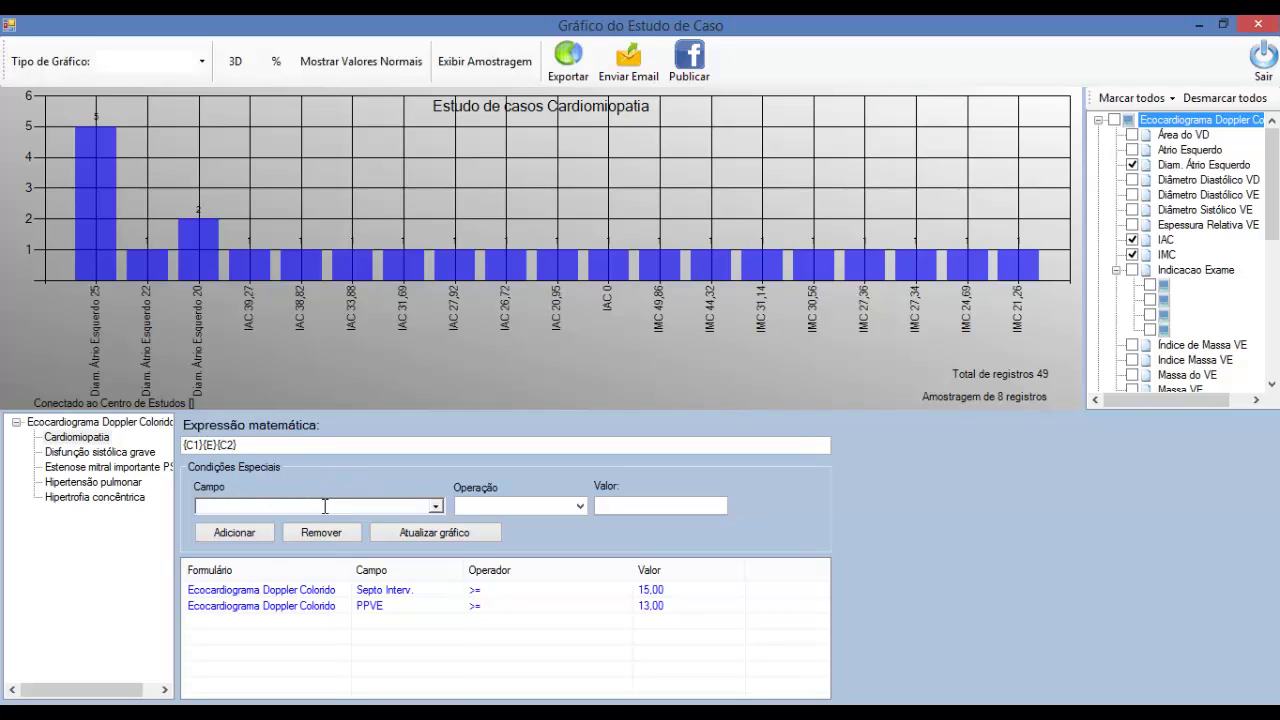
pyautogui.click(435, 506)
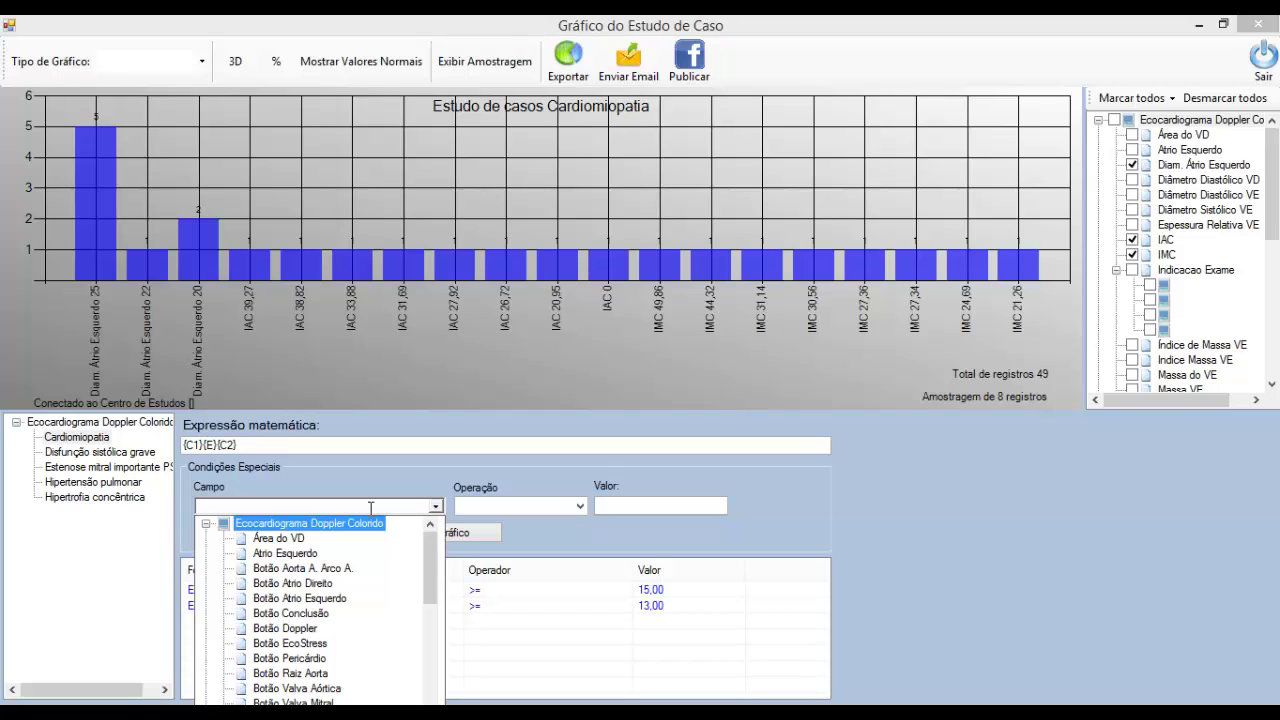
pyautogui.click(426, 443)
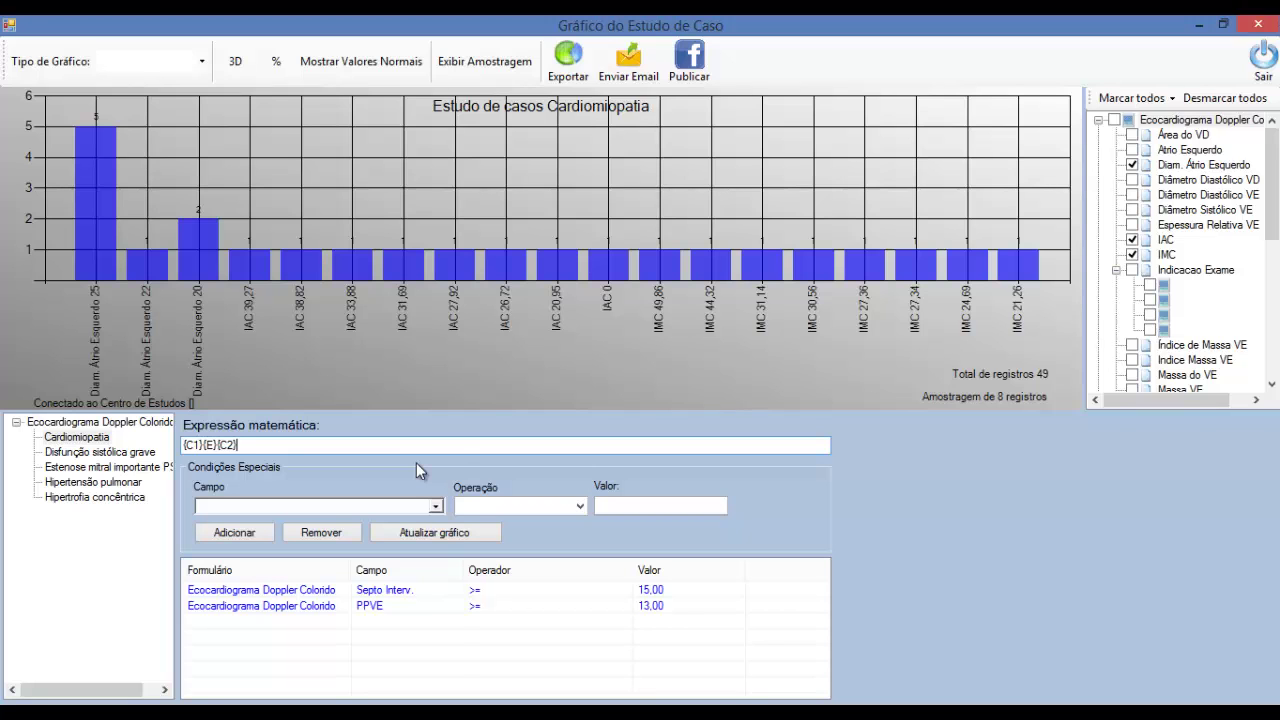
pyautogui.click(1250, 72)
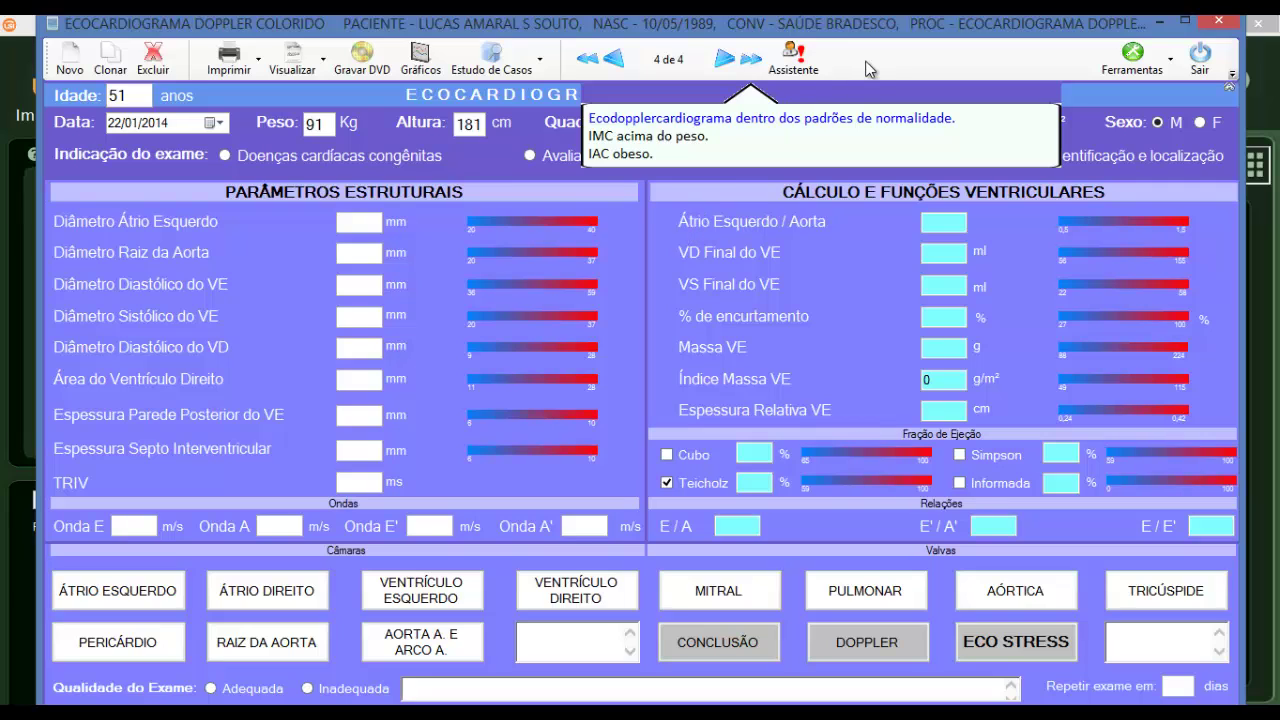
# Set Diâmetro Átrio Esquerdo to 35 mm and view its evolution chart
pyautogui.click(353, 224)
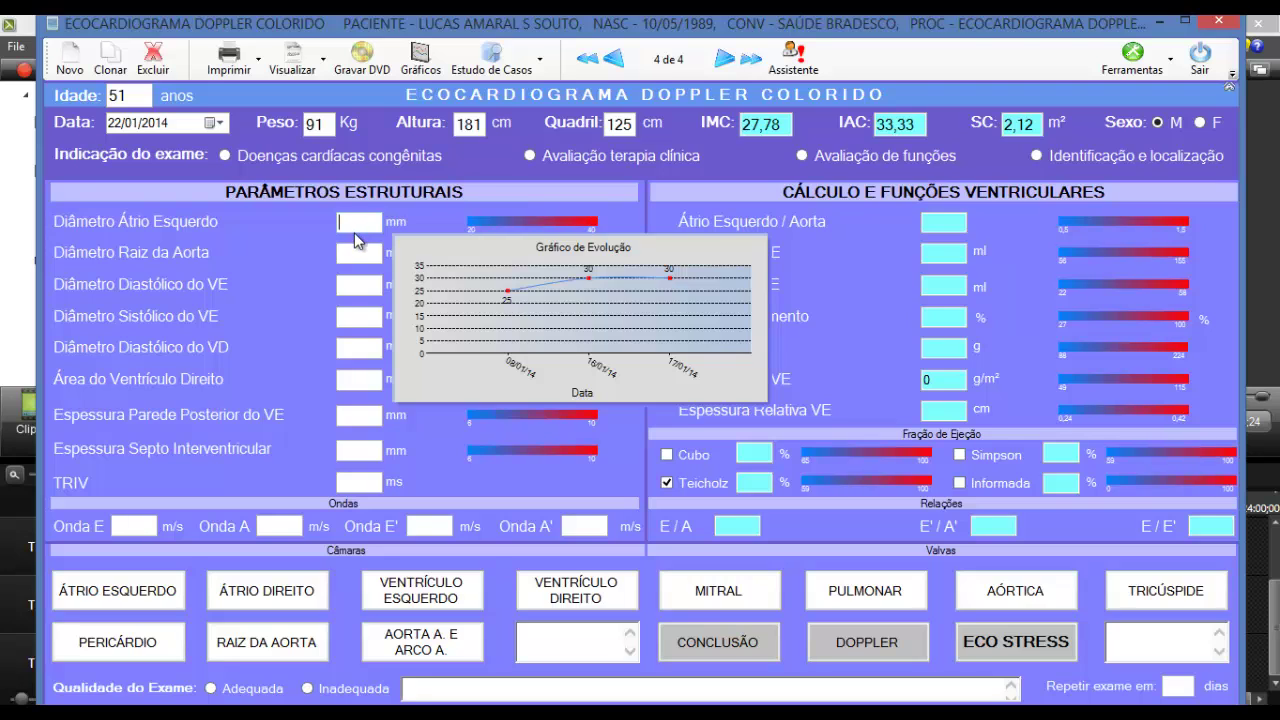
pyautogui.moveTo(358, 253)
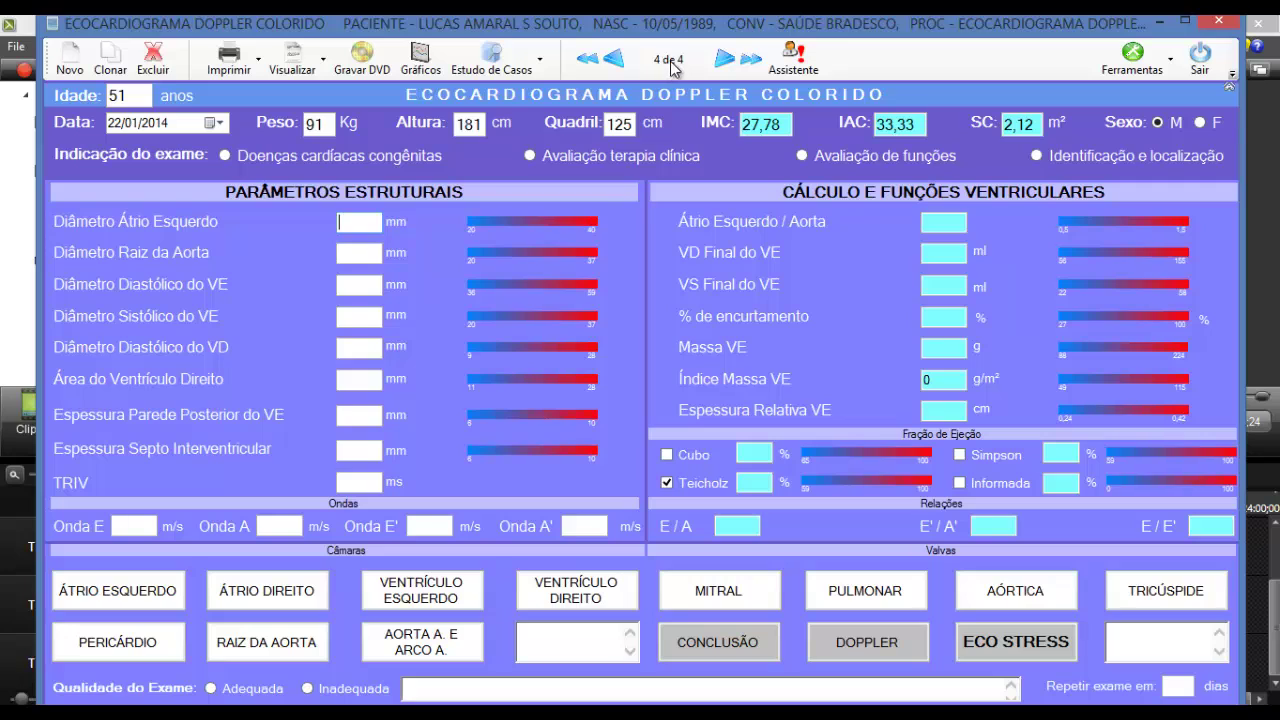
pyautogui.moveTo(351, 226)
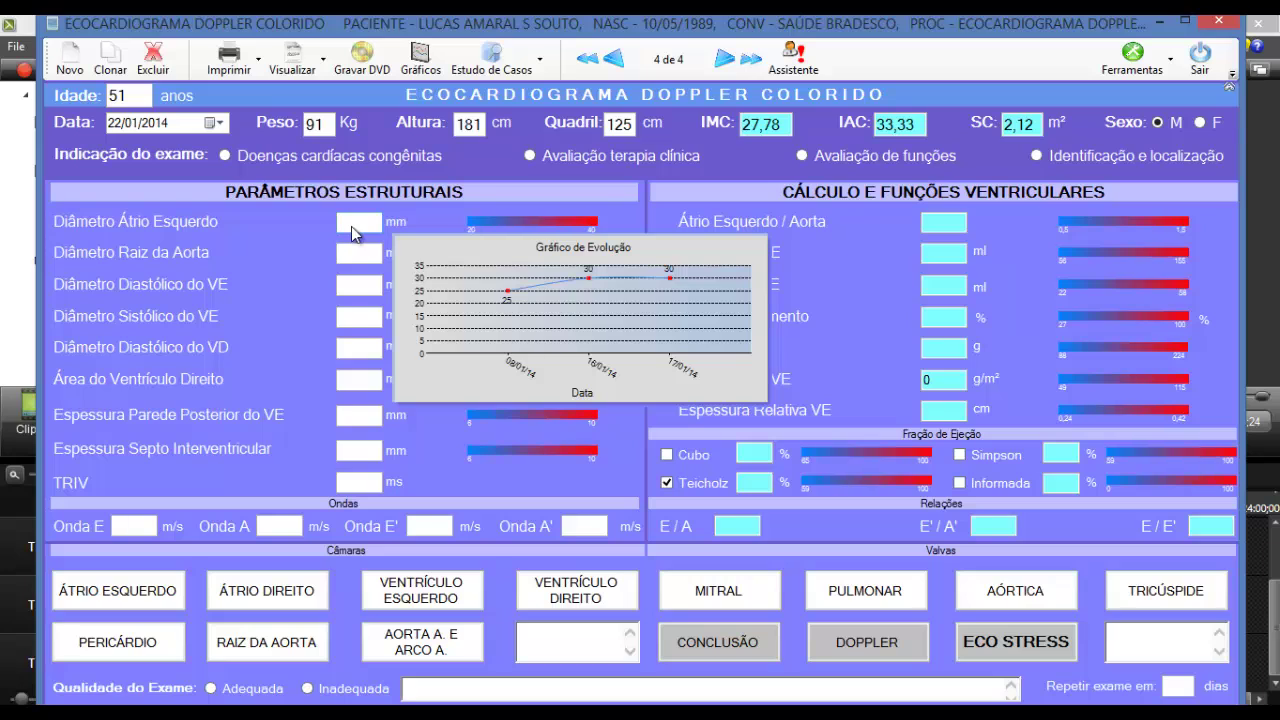
pyautogui.write('35')
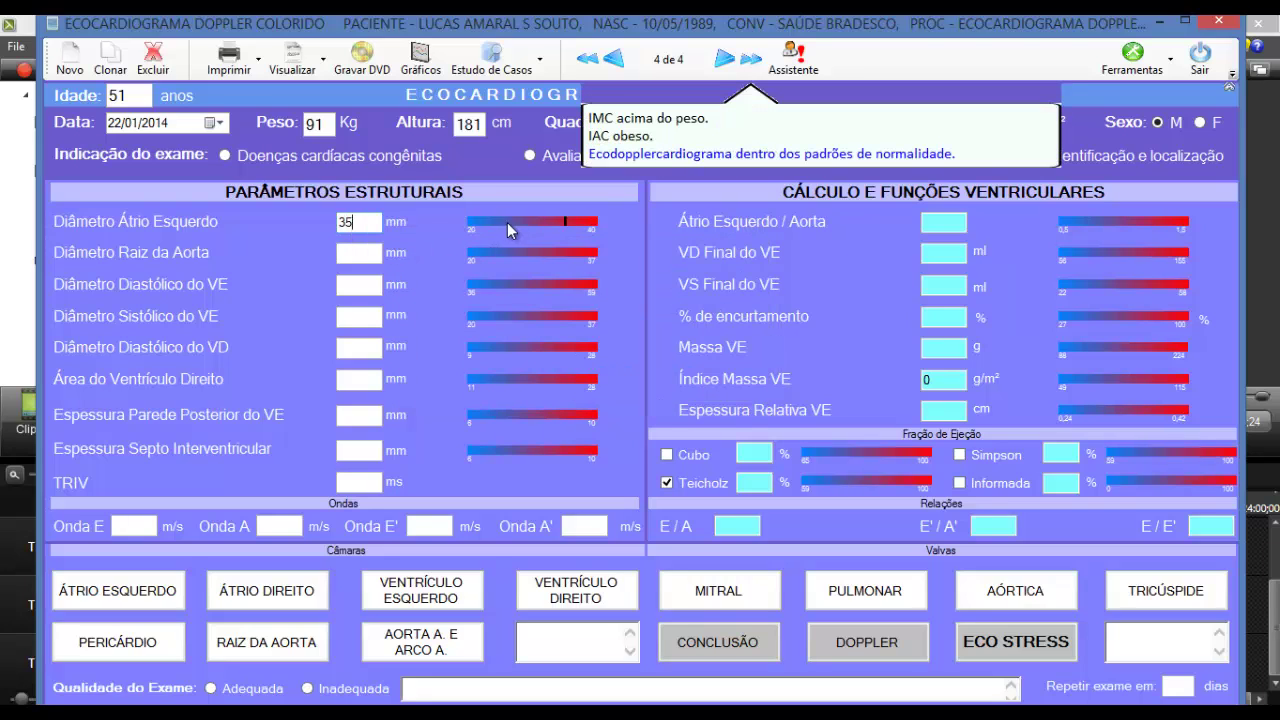
pyautogui.click(361, 226)
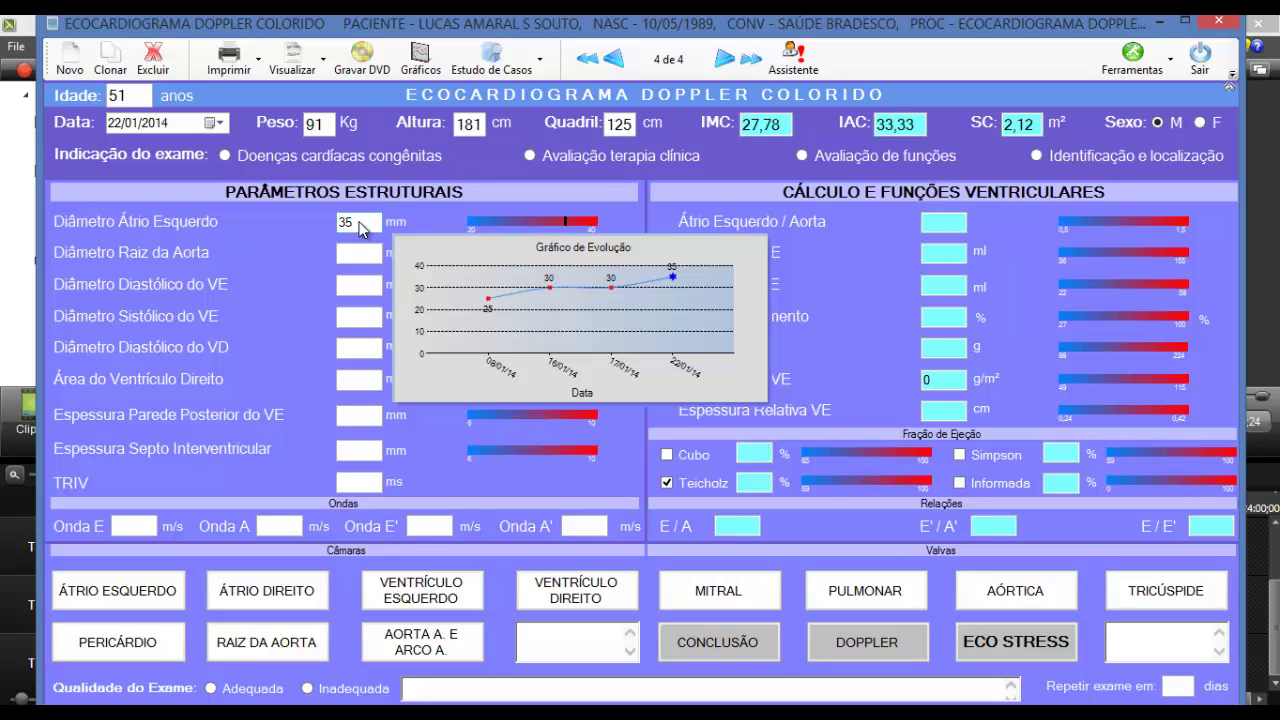
pyautogui.click(370, 227)
# Set Diâmetro Raiz da Aorta to 32 mm and Diâmetro Diastólico do VE to 63 mm
pyautogui.click(370, 257)
pyautogui.moveTo(370, 257)
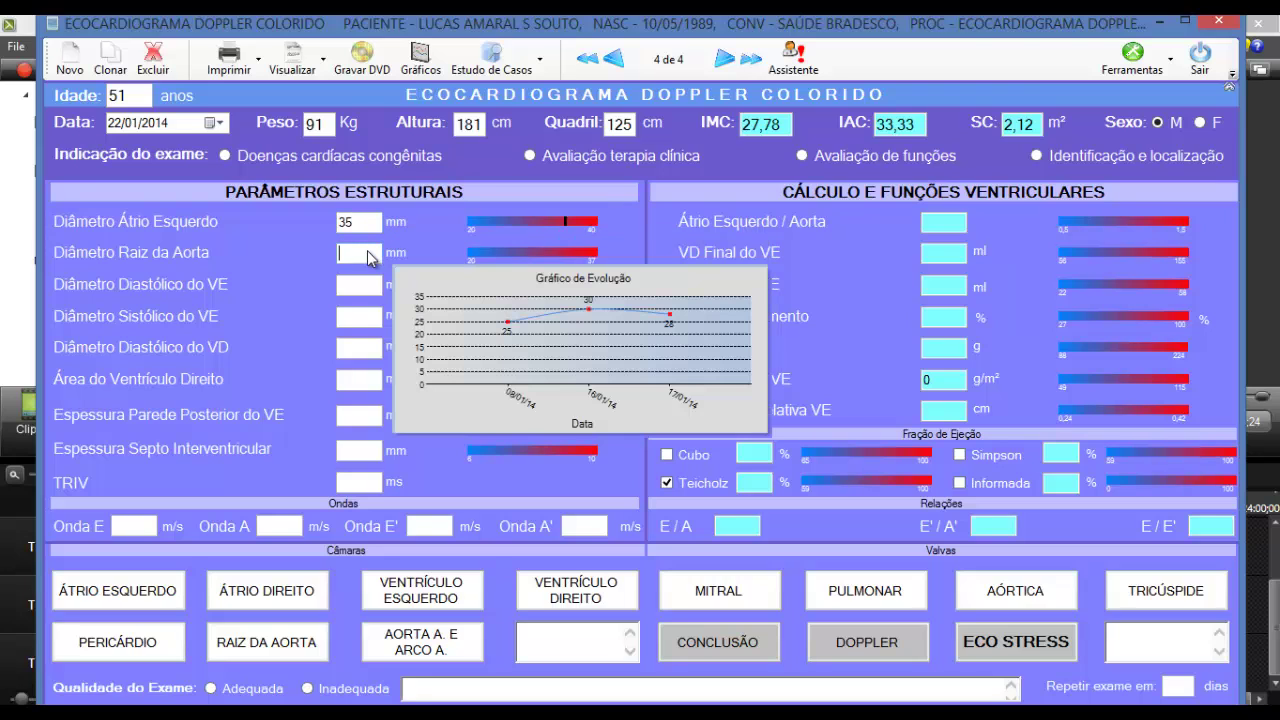
pyautogui.write('32')
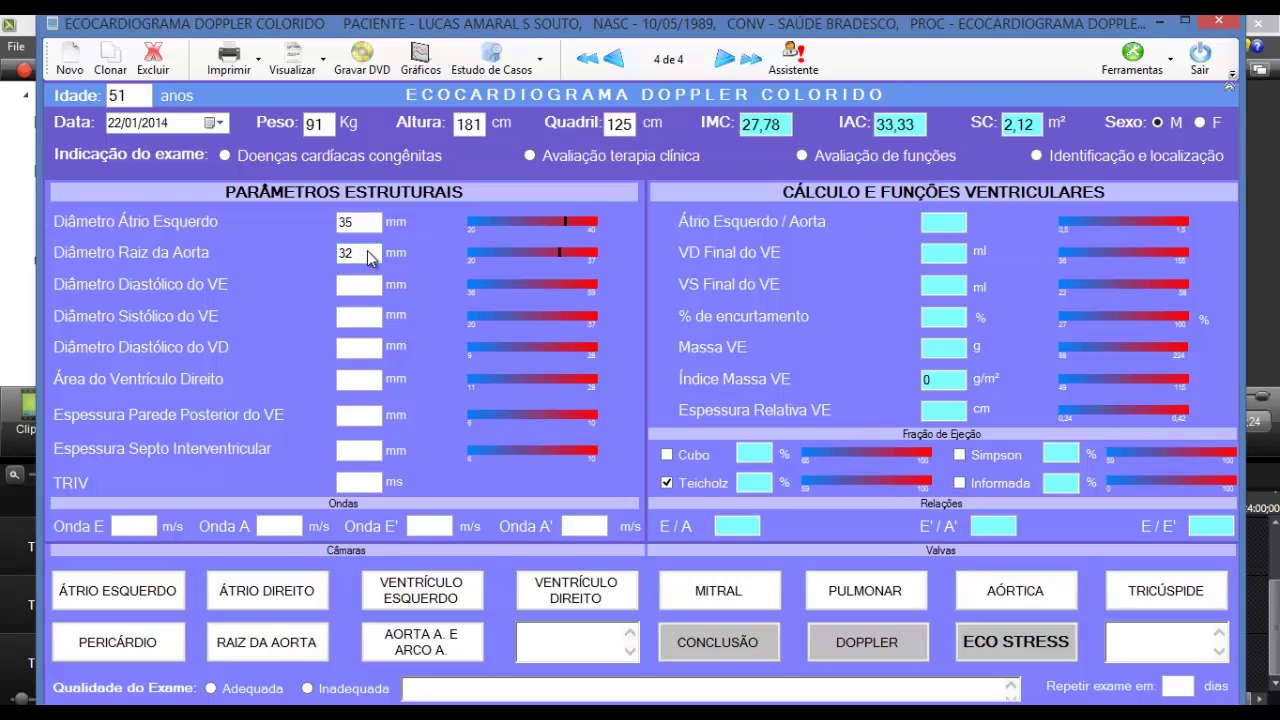
pyautogui.press('Tab')
pyautogui.write('63')
# Check the assistant's findings for the entered structural diameters and close the findings list
pyautogui.click(803, 66)
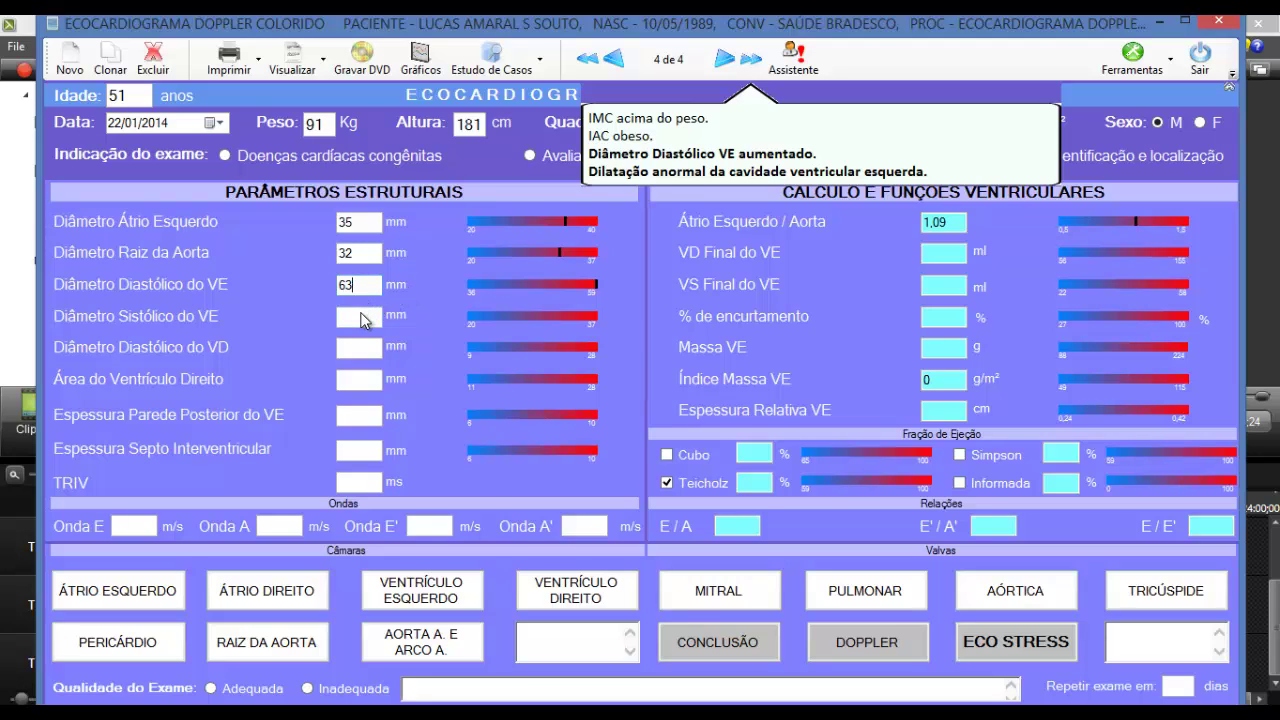
pyautogui.moveTo(361, 319)
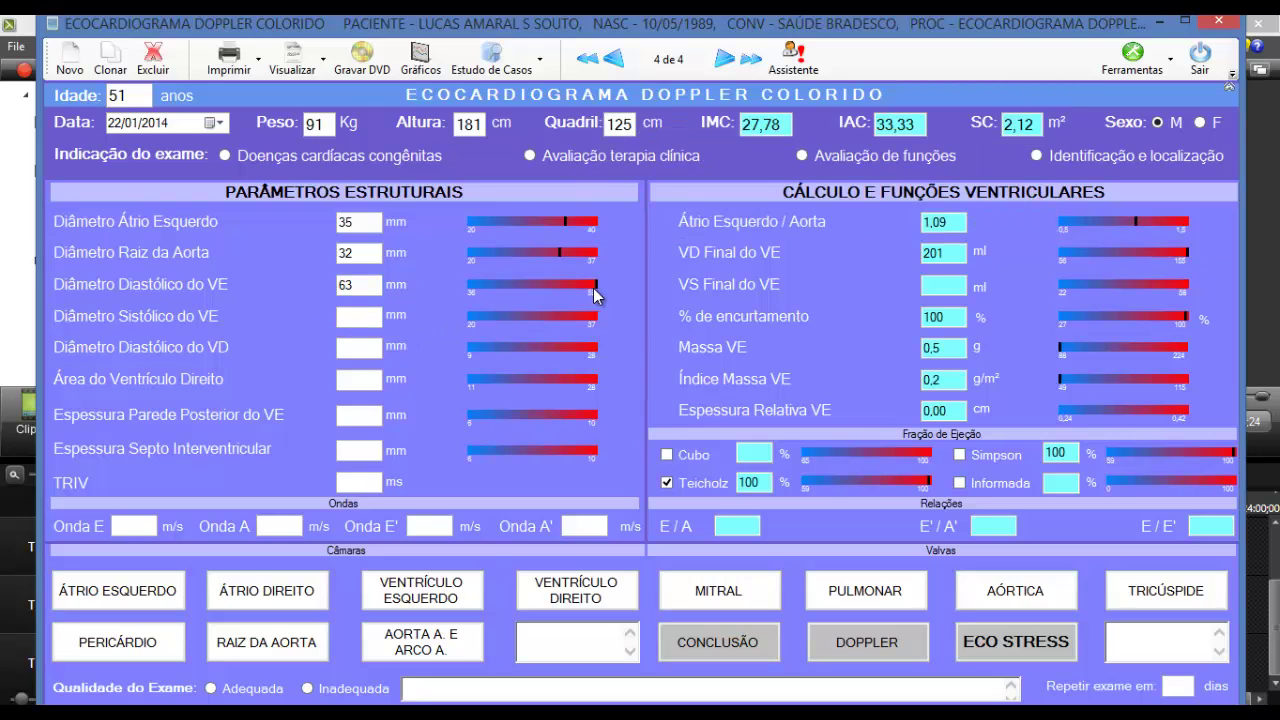
pyautogui.moveTo(595, 293)
pyautogui.click(792, 55)
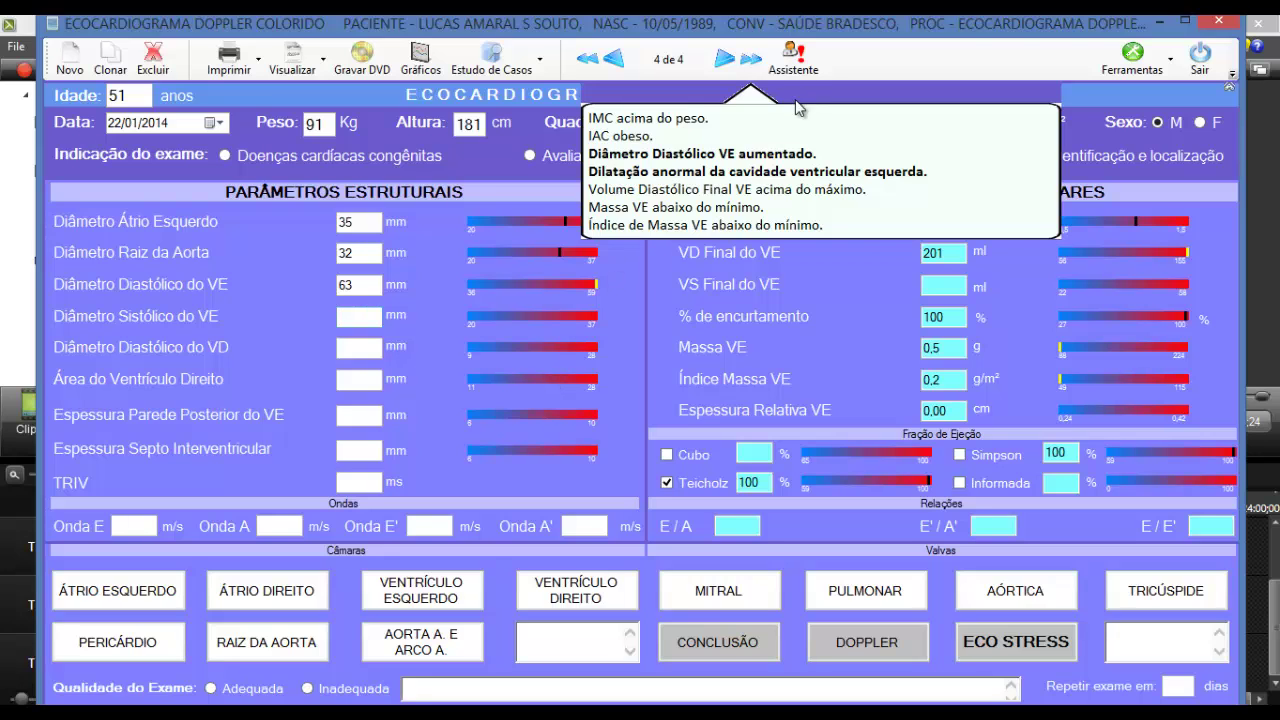
pyautogui.click(798, 62)
# Set Diâmetro Sistólico do VE to 25 mm and Diâmetro Diastólico do VD to 18 mm
pyautogui.click(352, 317)
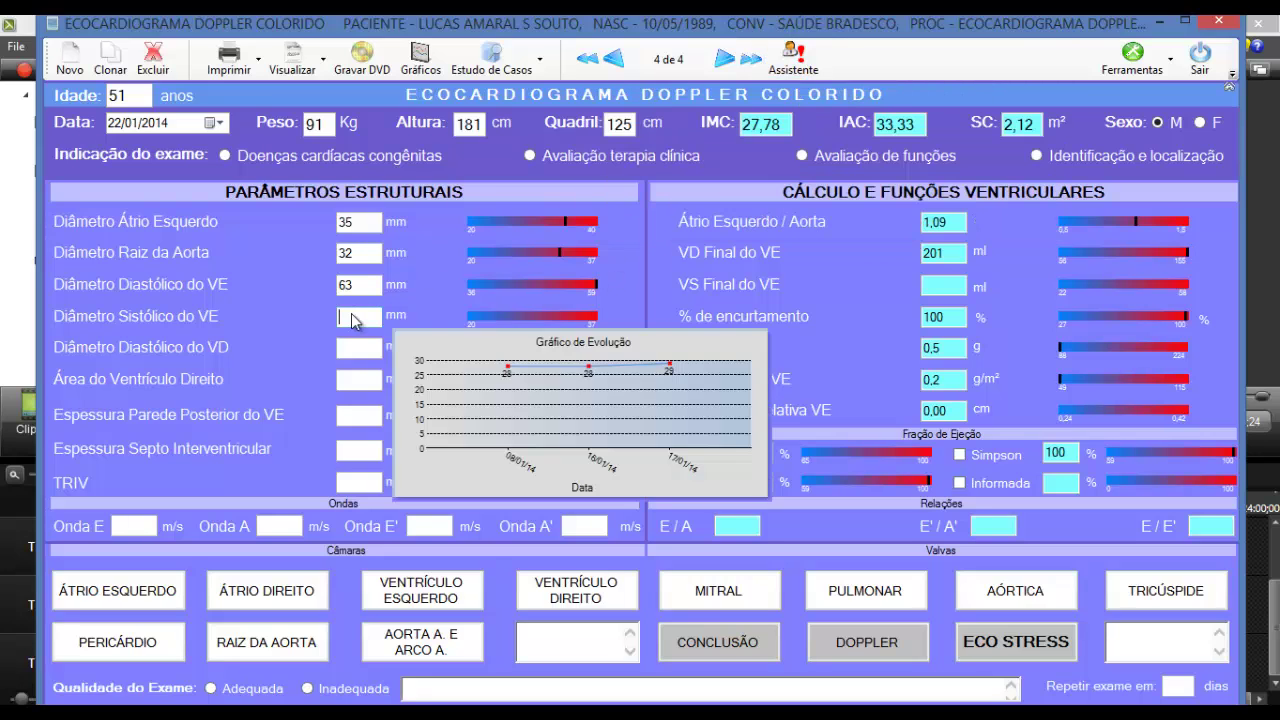
pyautogui.moveTo(347, 355)
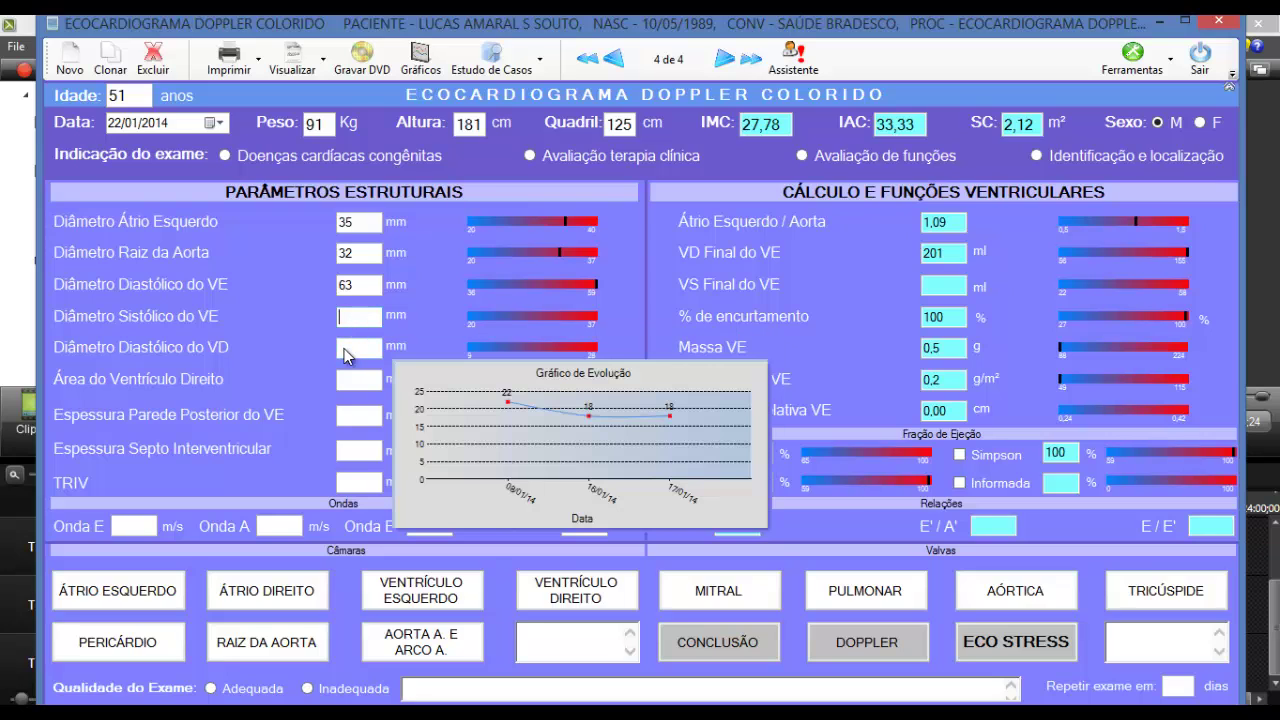
pyautogui.write('25')
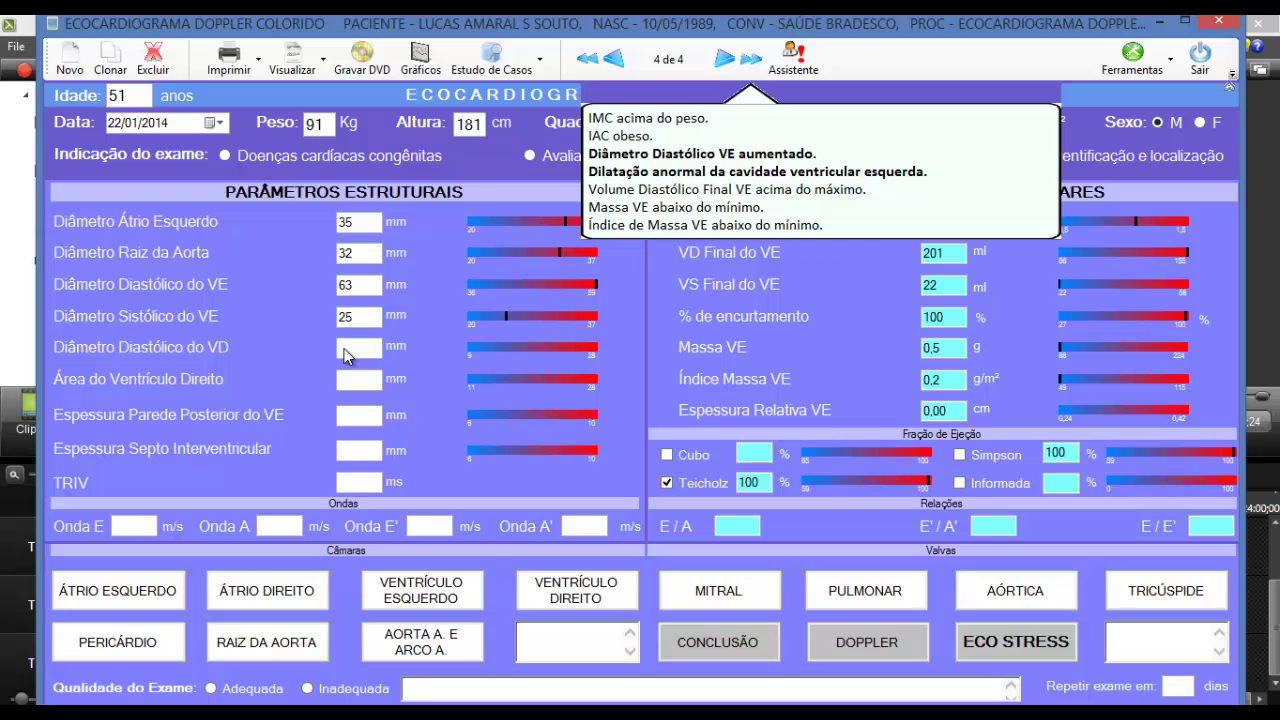
pyautogui.write('18')
pyautogui.press('Tab')
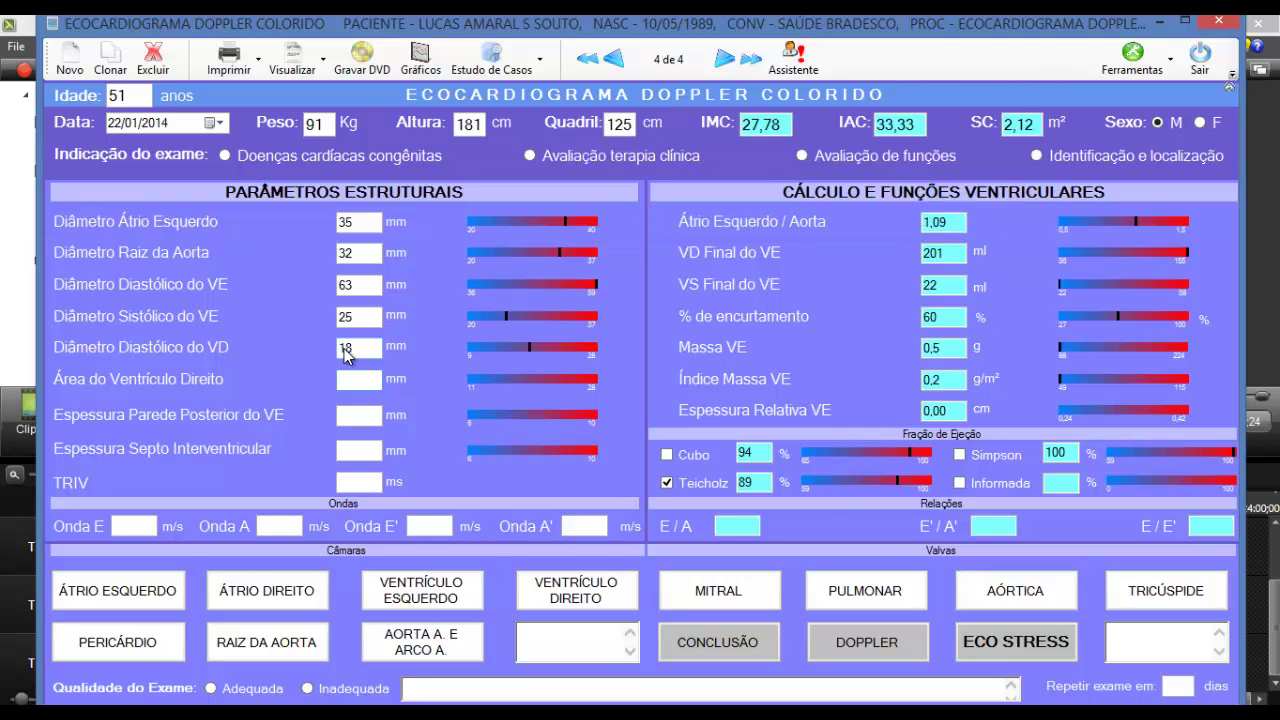
# Set Área do Ventrículo Direito to 25, Espessura Parede Posterior do VE to 8, and Espessura Septo Interventricular to 5 mm
pyautogui.write('25')
pyautogui.press('Tab')
pyautogui.write('8')
pyautogui.press('Tab')
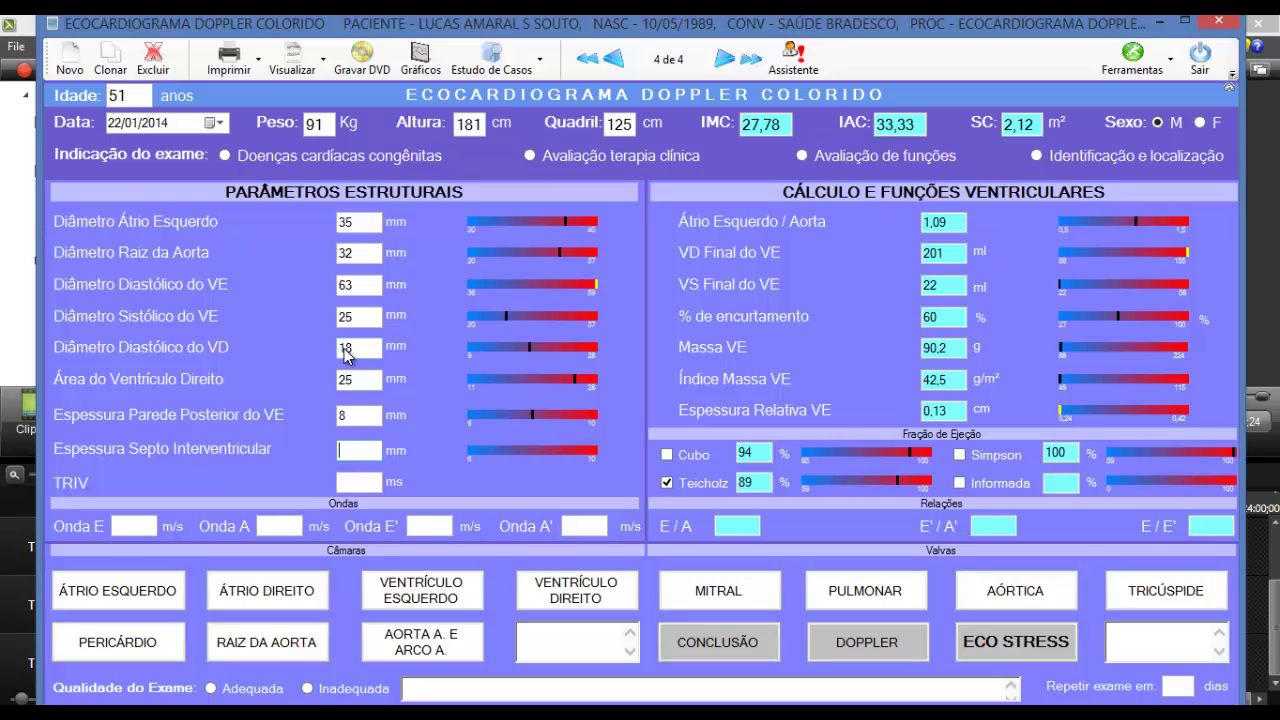
pyautogui.write('5')
# Review the assistant's findings for the completed structural parameters and view the Diâmetro Átrio Esquerdo evolution chart again
pyautogui.click(791, 52)
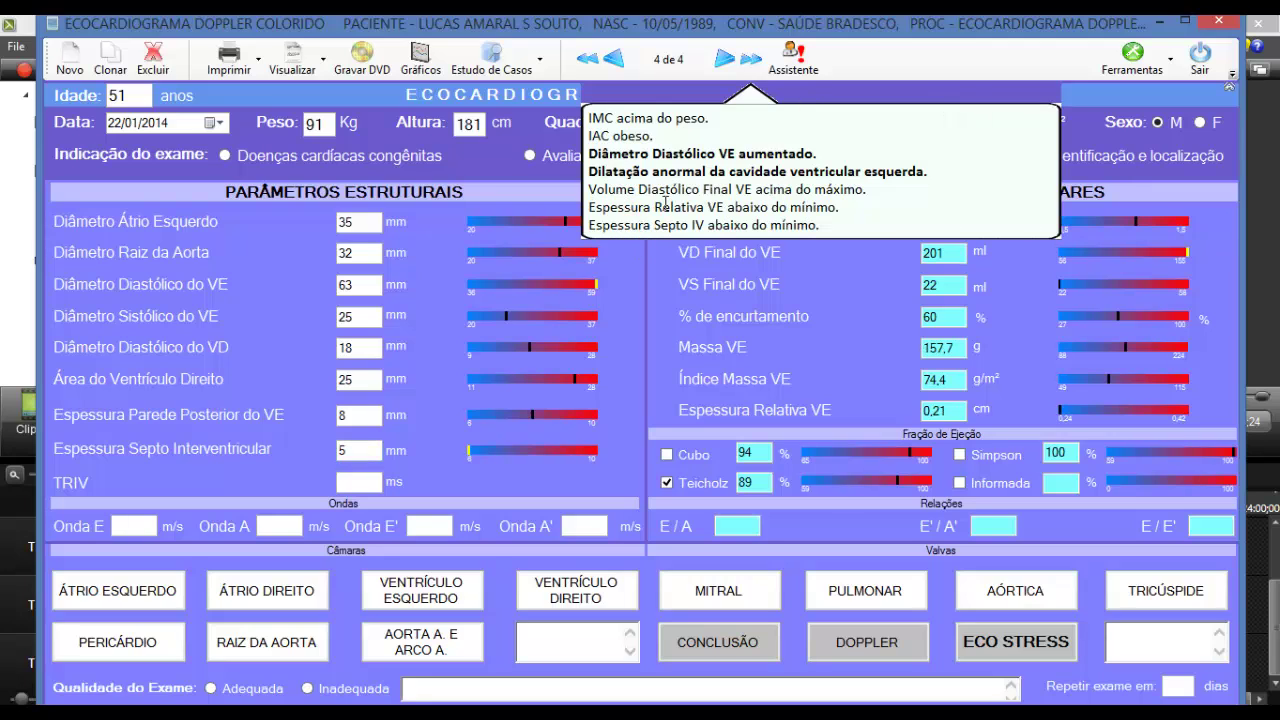
pyautogui.click(712, 204)
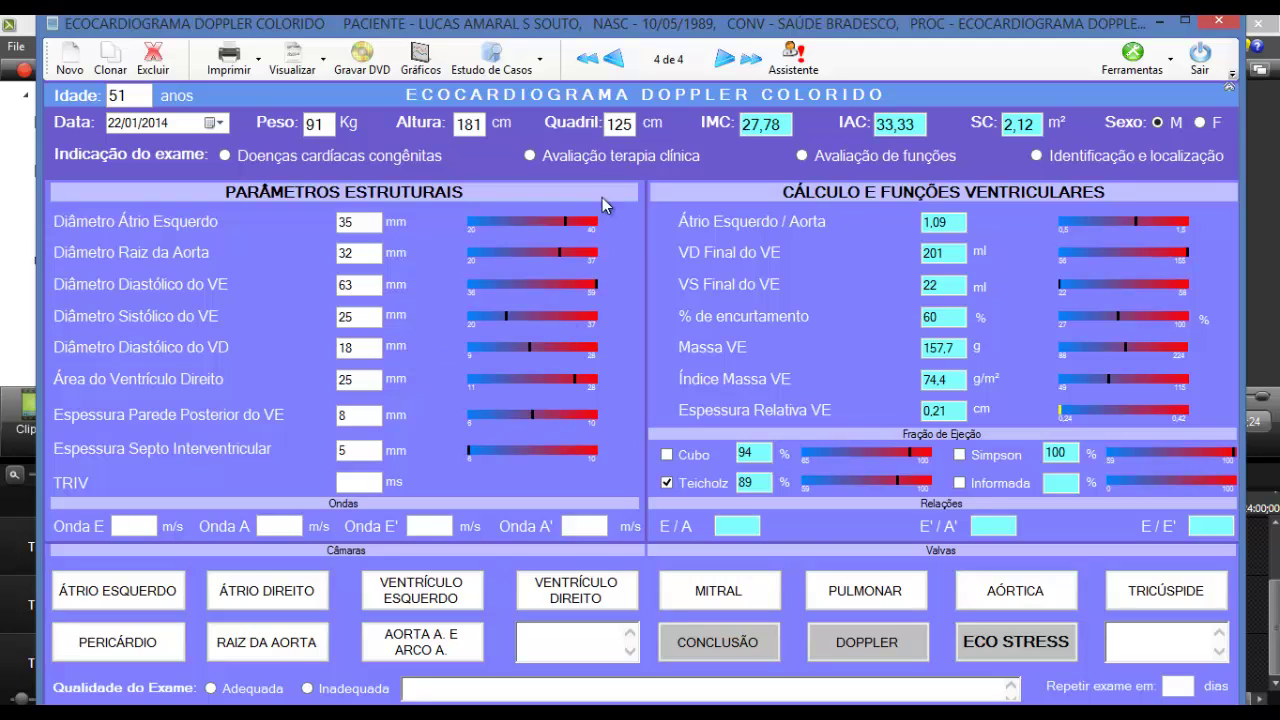
pyautogui.click(790, 55)
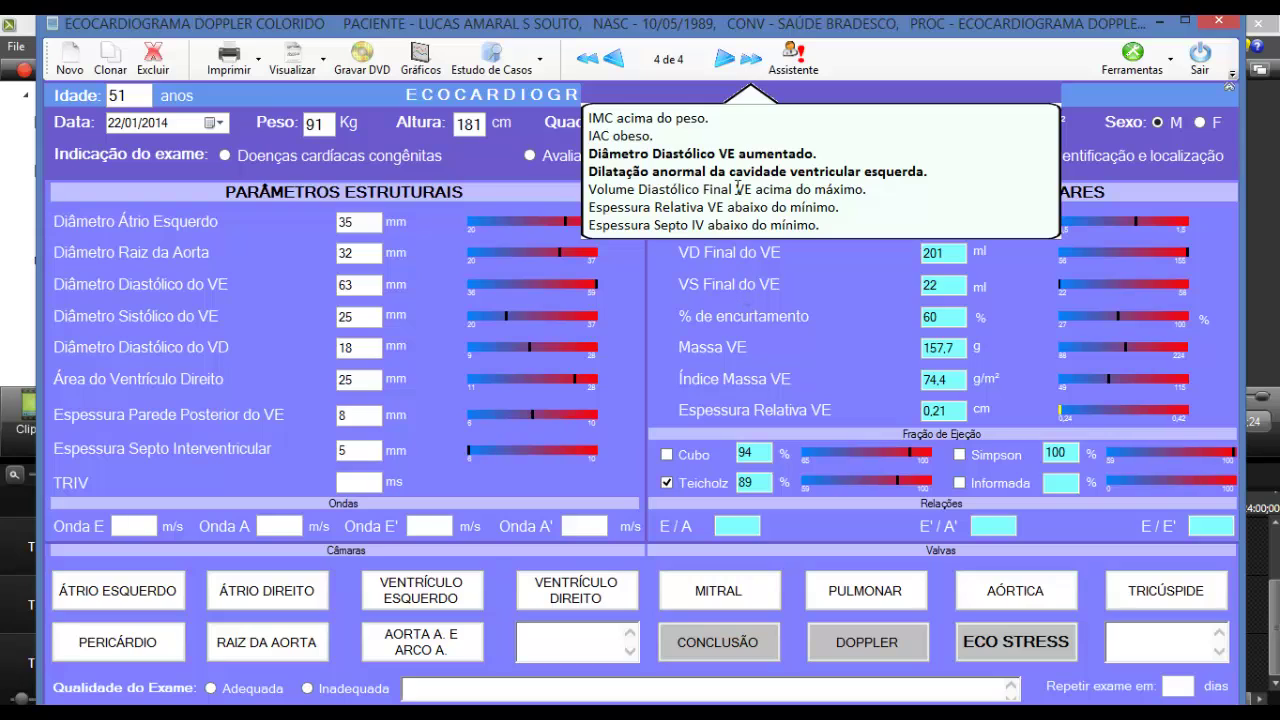
pyautogui.click(372, 222)
pyautogui.moveTo(375, 227)
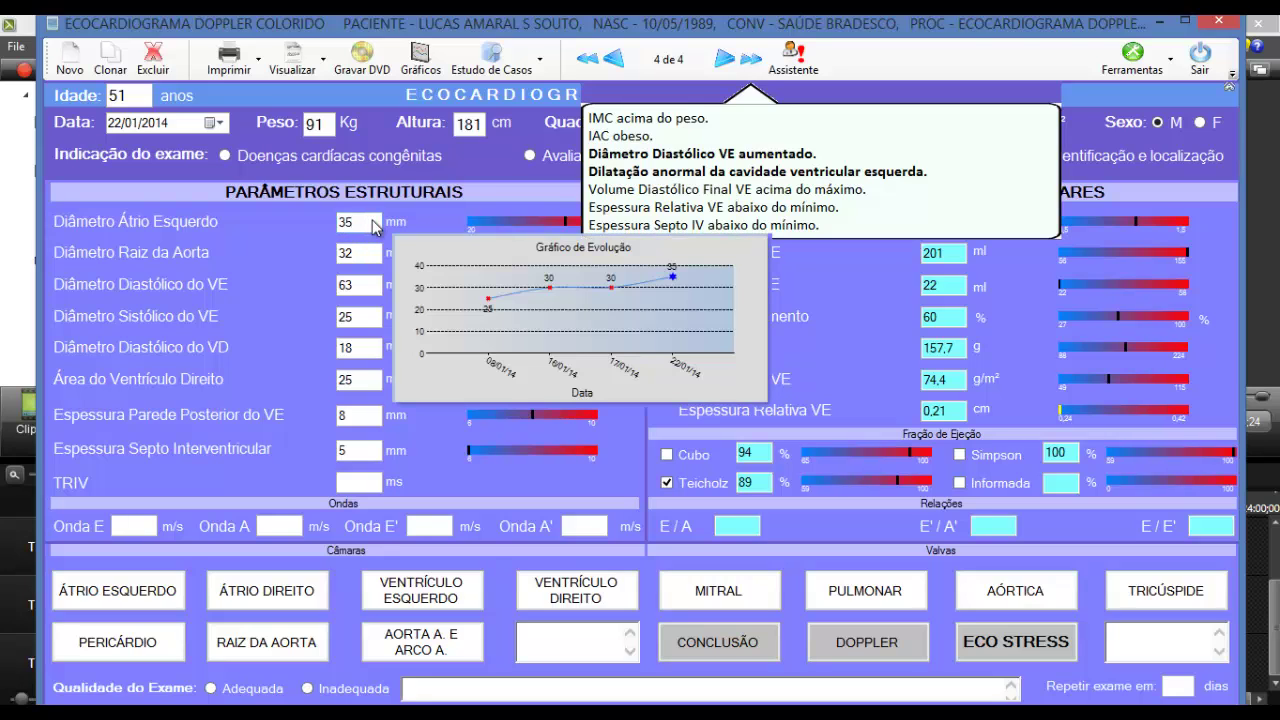
# Mark Achados sugestivos de hipertensão arterial pulmonar in the Valva Pulmonar form and exit the form
pyautogui.click(833, 590)
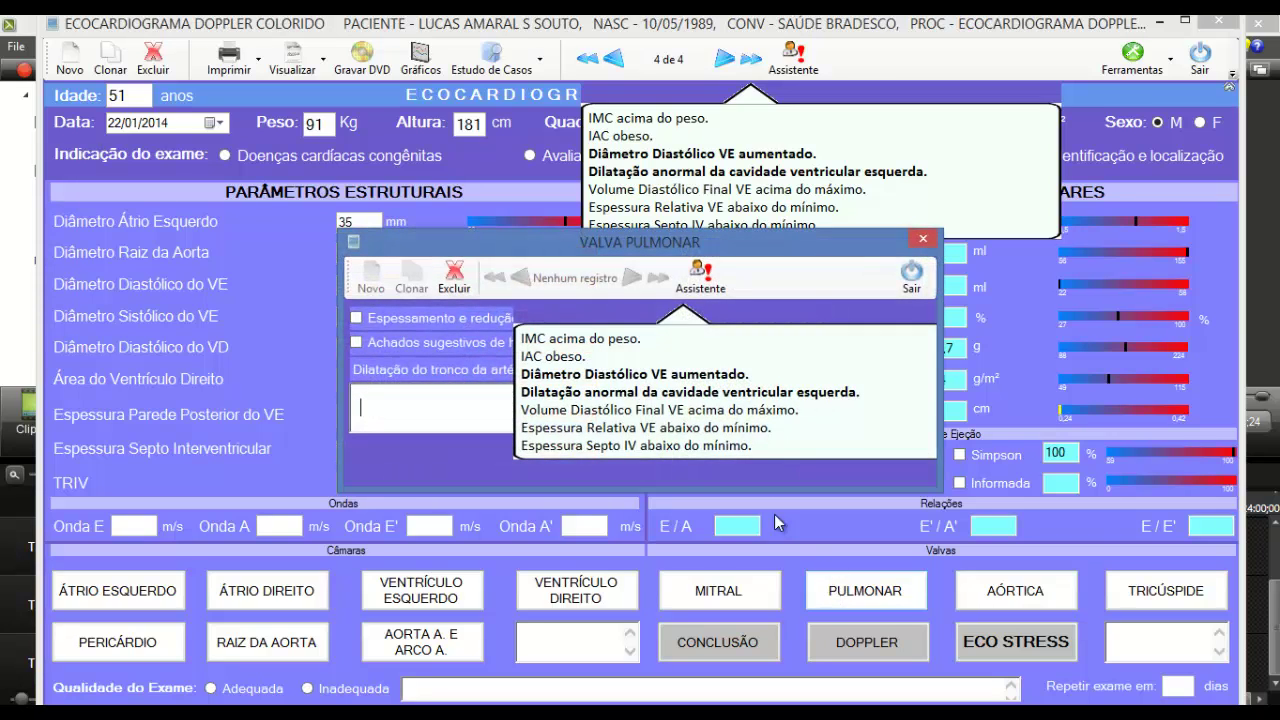
pyautogui.click(501, 349)
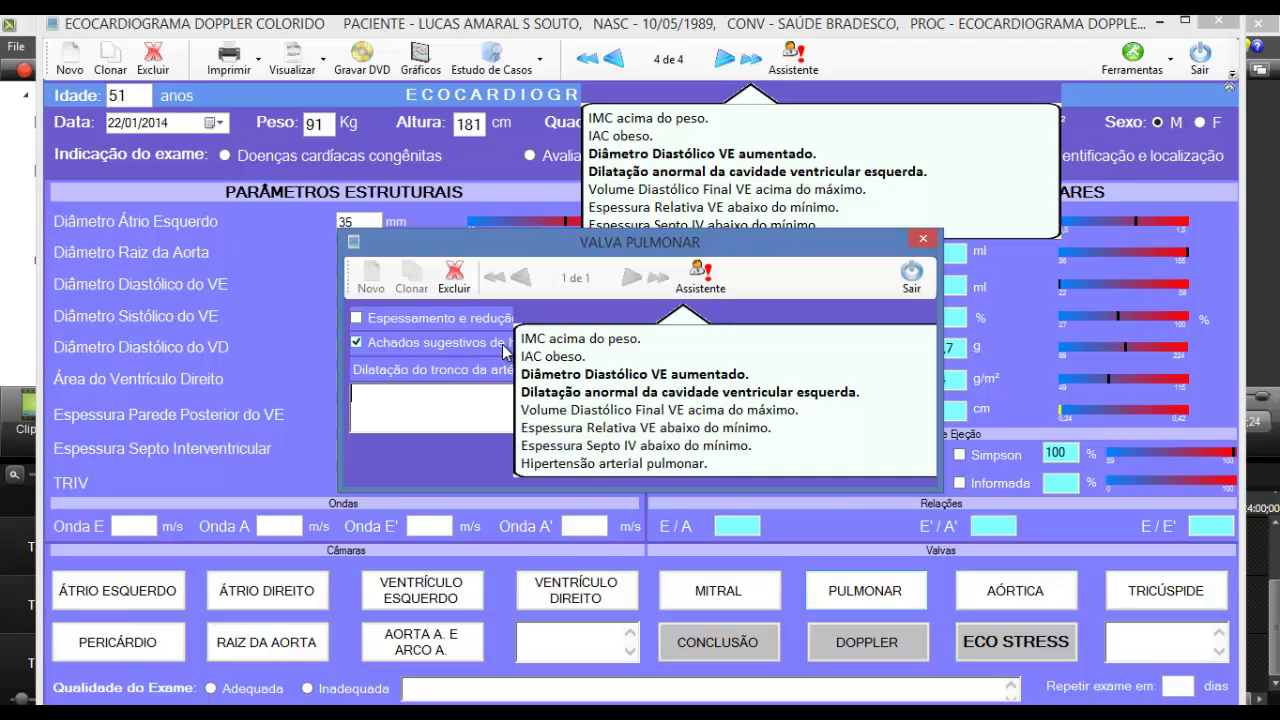
pyautogui.click(525, 471)
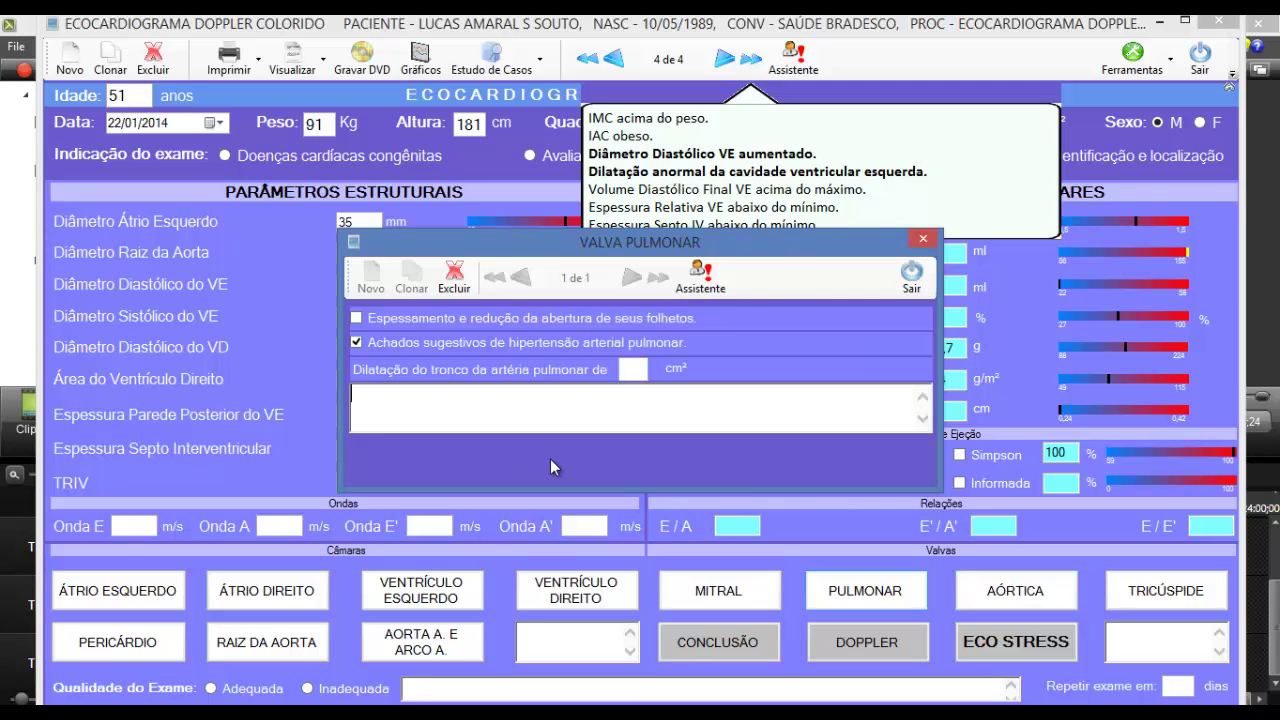
pyautogui.click(911, 283)
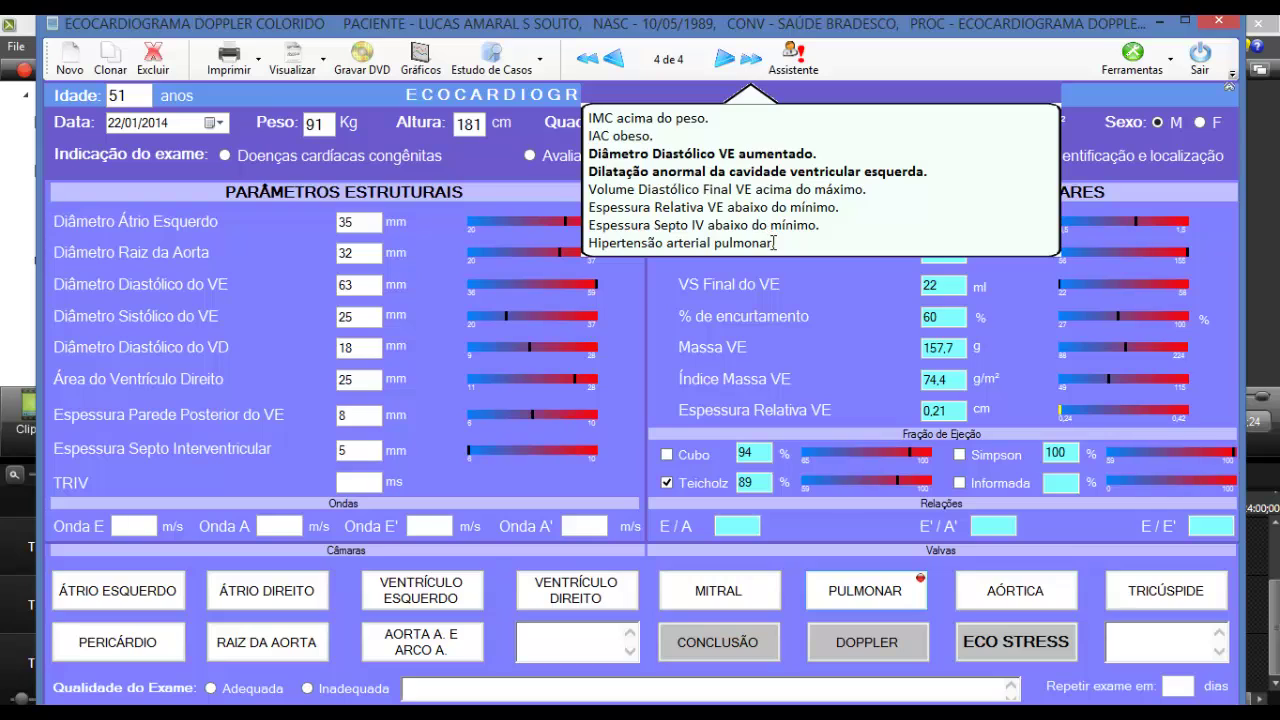
# Highlight the pulmonary hypertension line in the assistant's findings and close the list
pyautogui.doubleClick(766, 243)
pyautogui.moveTo(696, 243); pyautogui.dragTo(626, 243)
pyautogui.click(644, 236)
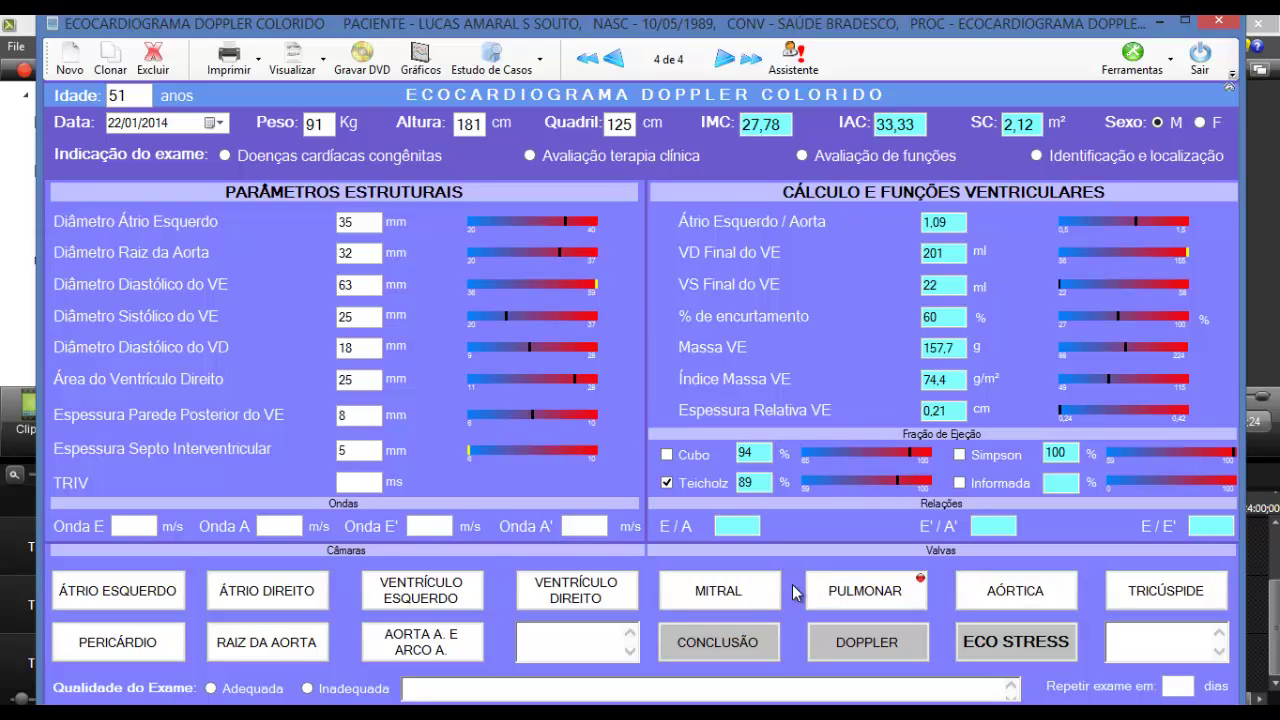
# In Valva Mitral, record rheumatic thickening: Moderado, Com abertura diastólica, Sem falha na coaptação, Anterior, Restrição Discreta, Com fusão comissural, Sem folheto posterior fixo
pyautogui.click(693, 598)
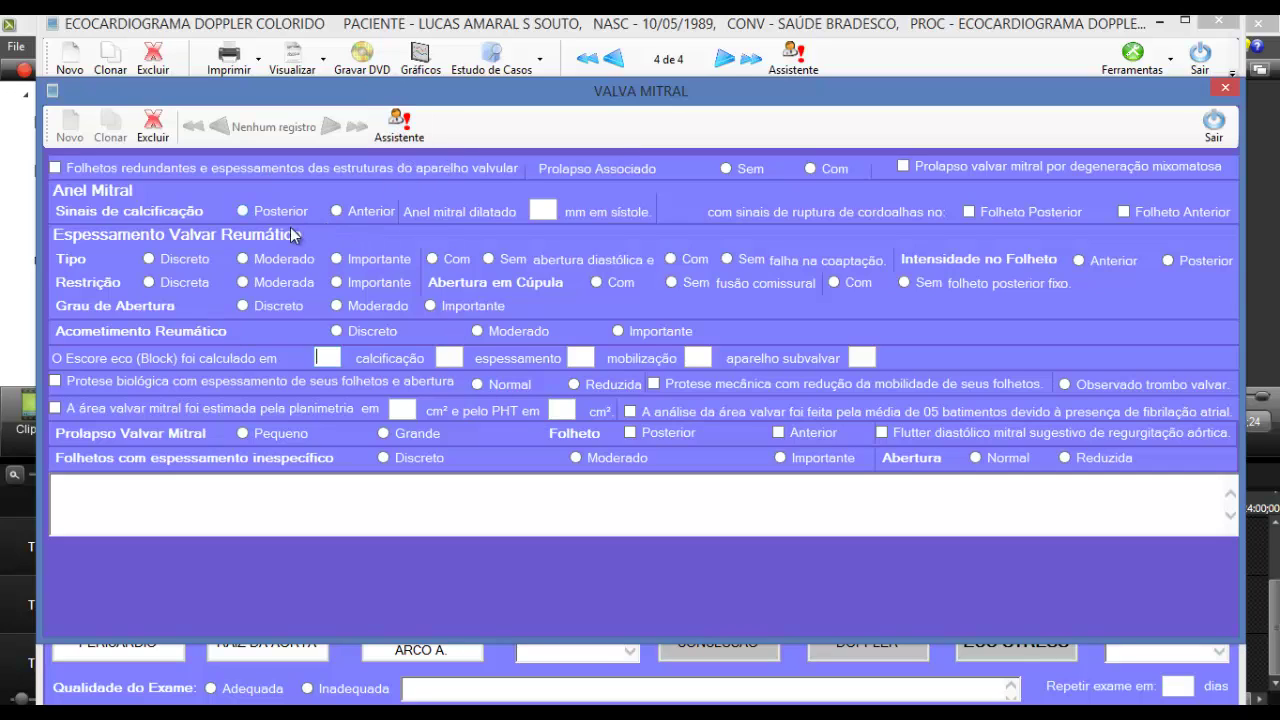
pyautogui.click(242, 260)
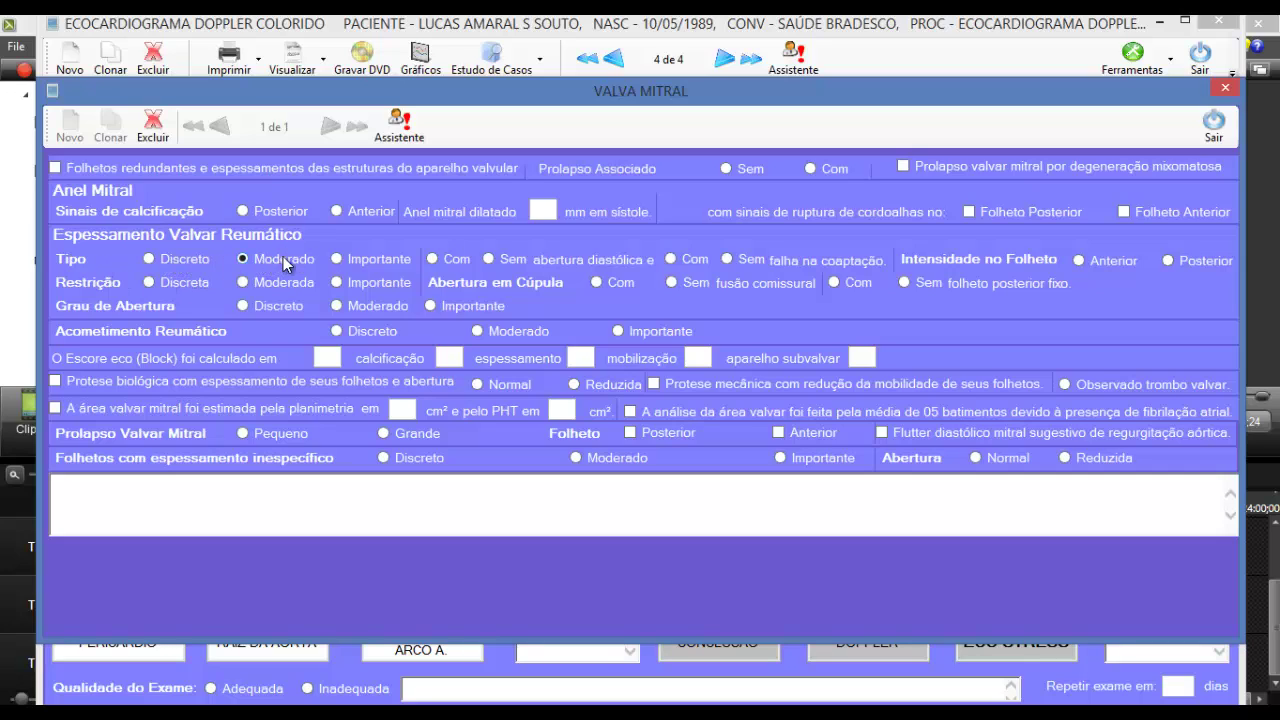
pyautogui.click(452, 260)
pyautogui.click(733, 259)
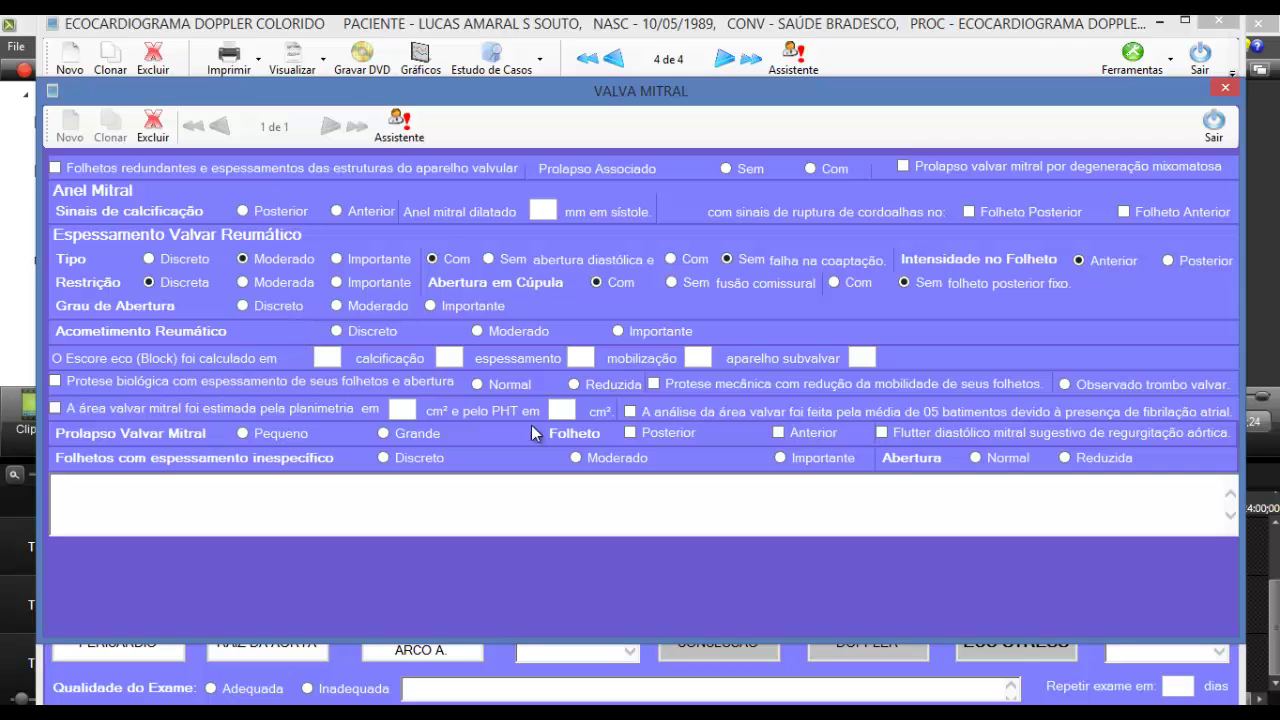
# Set the mitral valve area by PHT to 2 cm² and review the assistant's findings
pyautogui.click(569, 410)
pyautogui.write('2')
pyautogui.press('Tab')
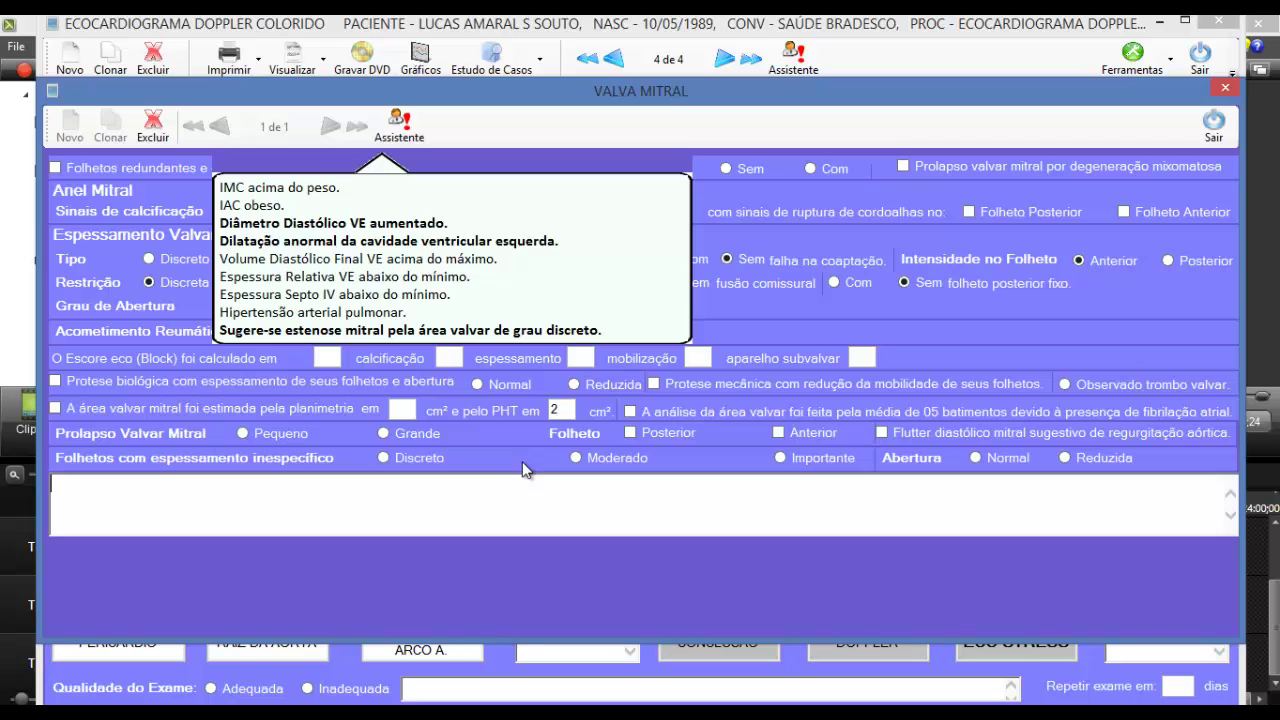
pyautogui.click(260, 330)
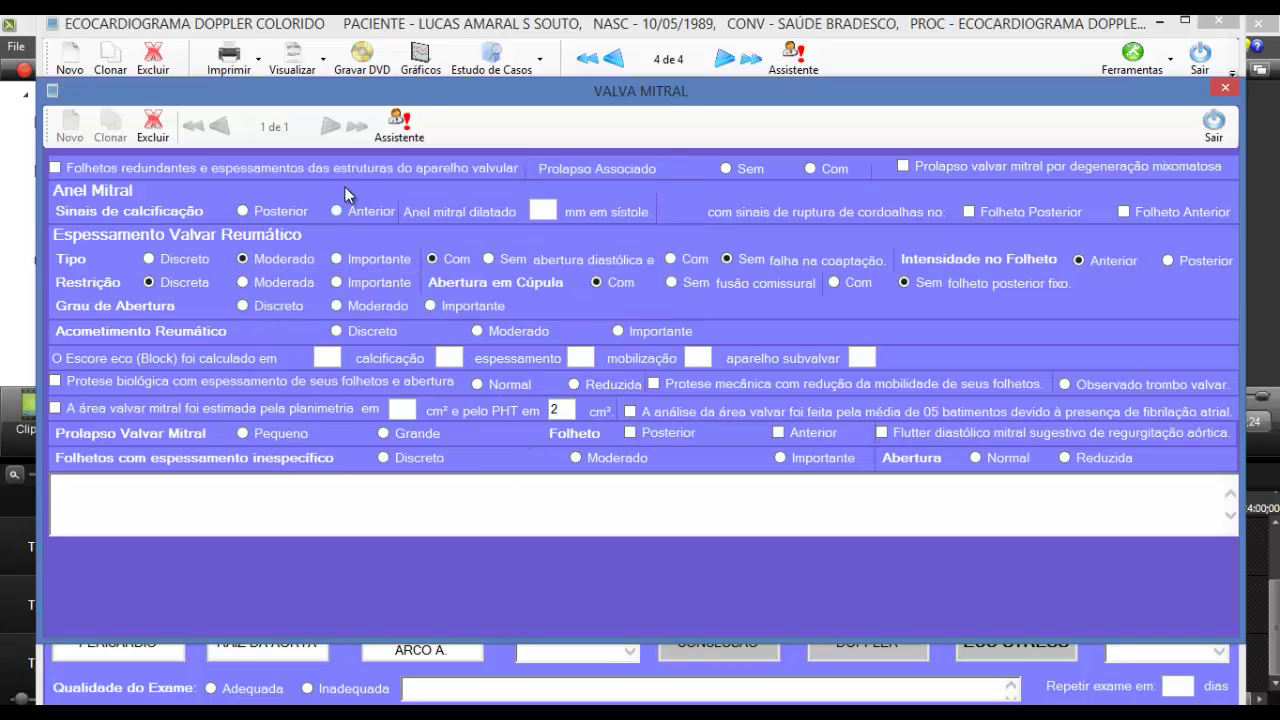
pyautogui.click(399, 143)
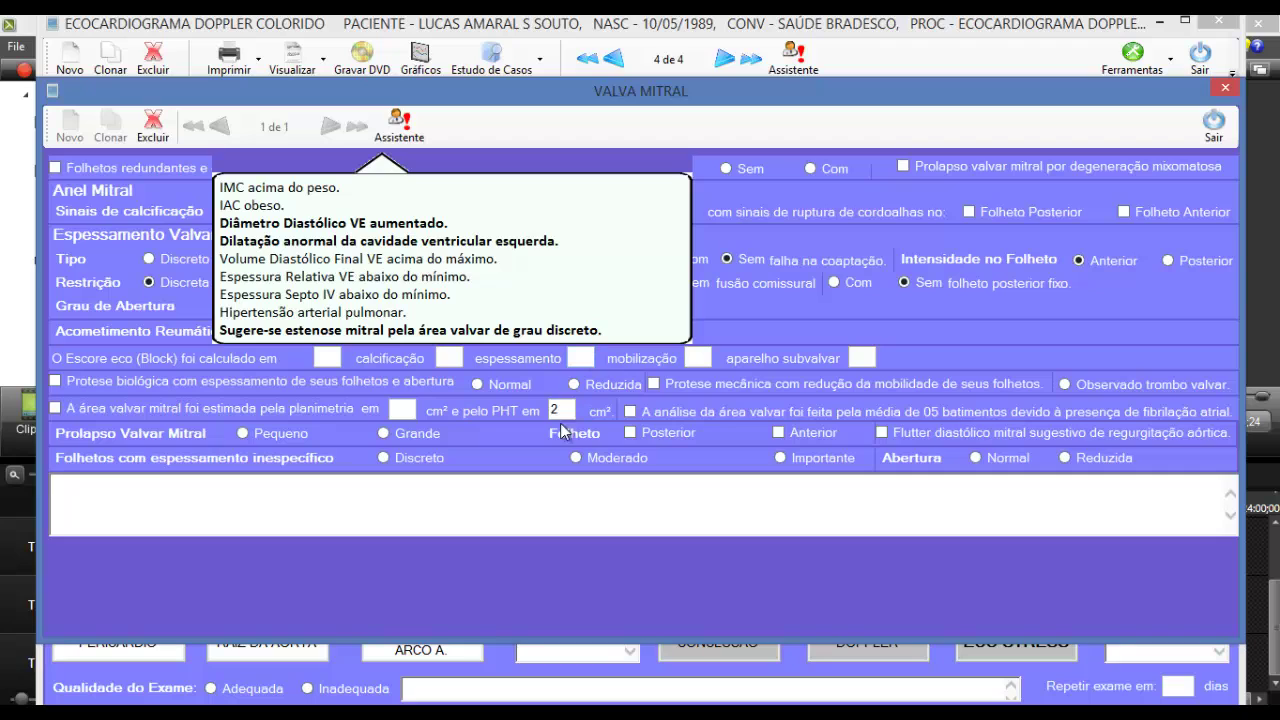
pyautogui.click(398, 125)
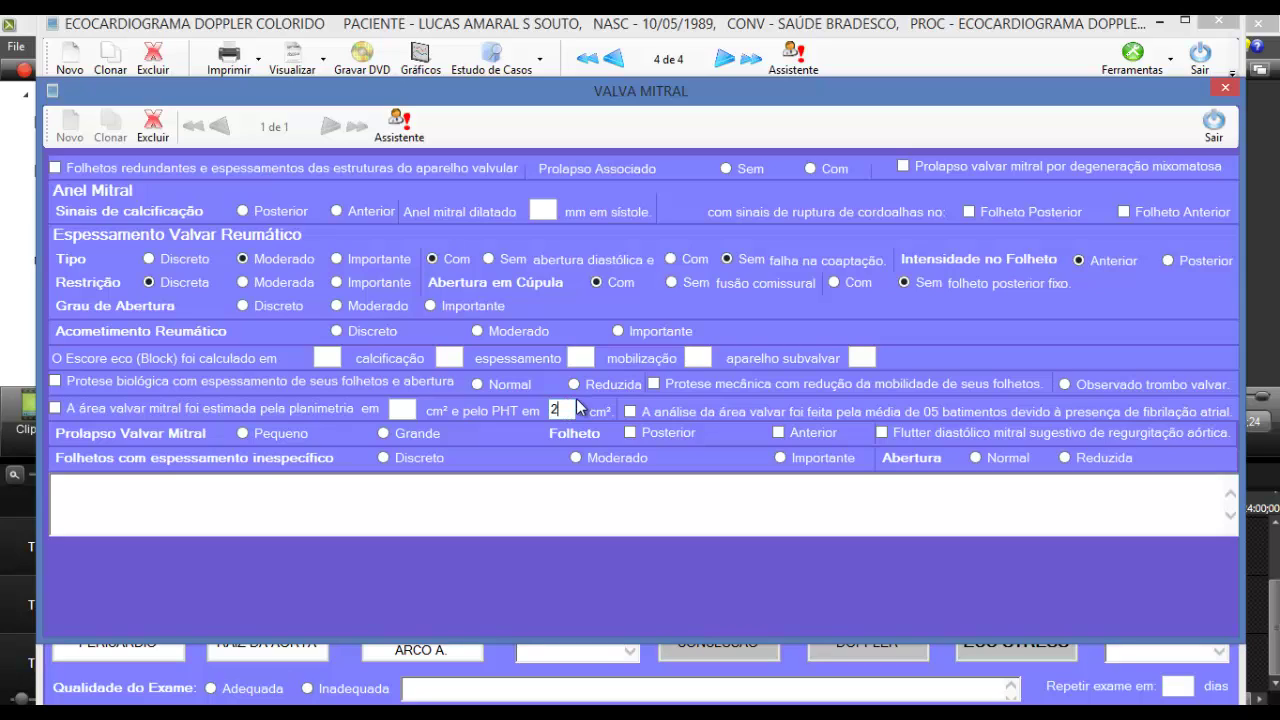
# Exit the Valva Mitral form and review the assistant's list of findings on the main exam form
pyautogui.click(1215, 128)
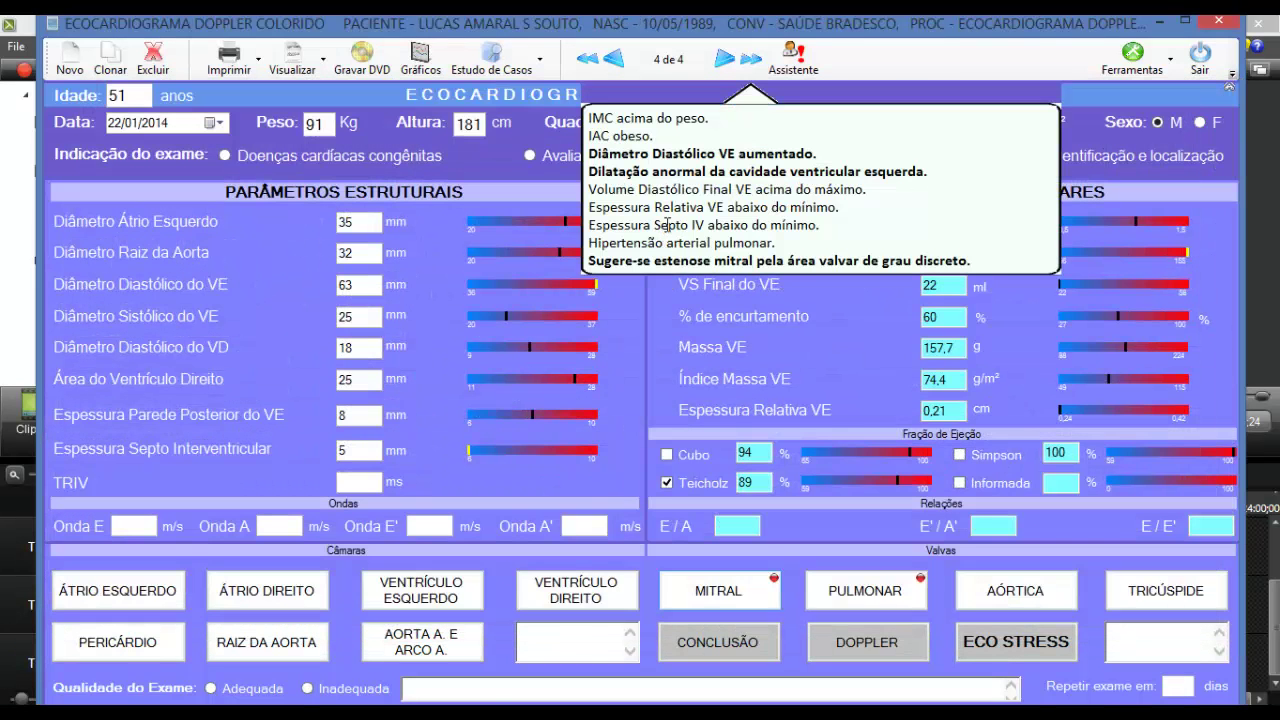
pyautogui.click(806, 58)
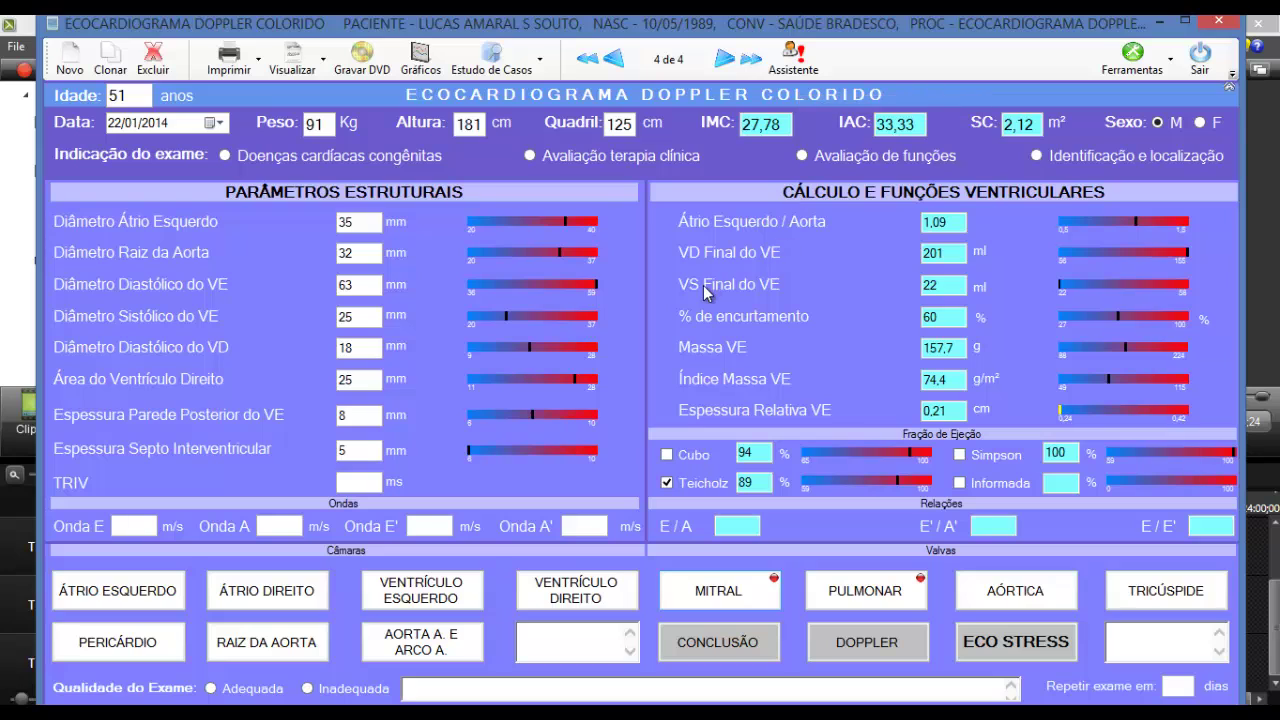
pyautogui.click(793, 60)
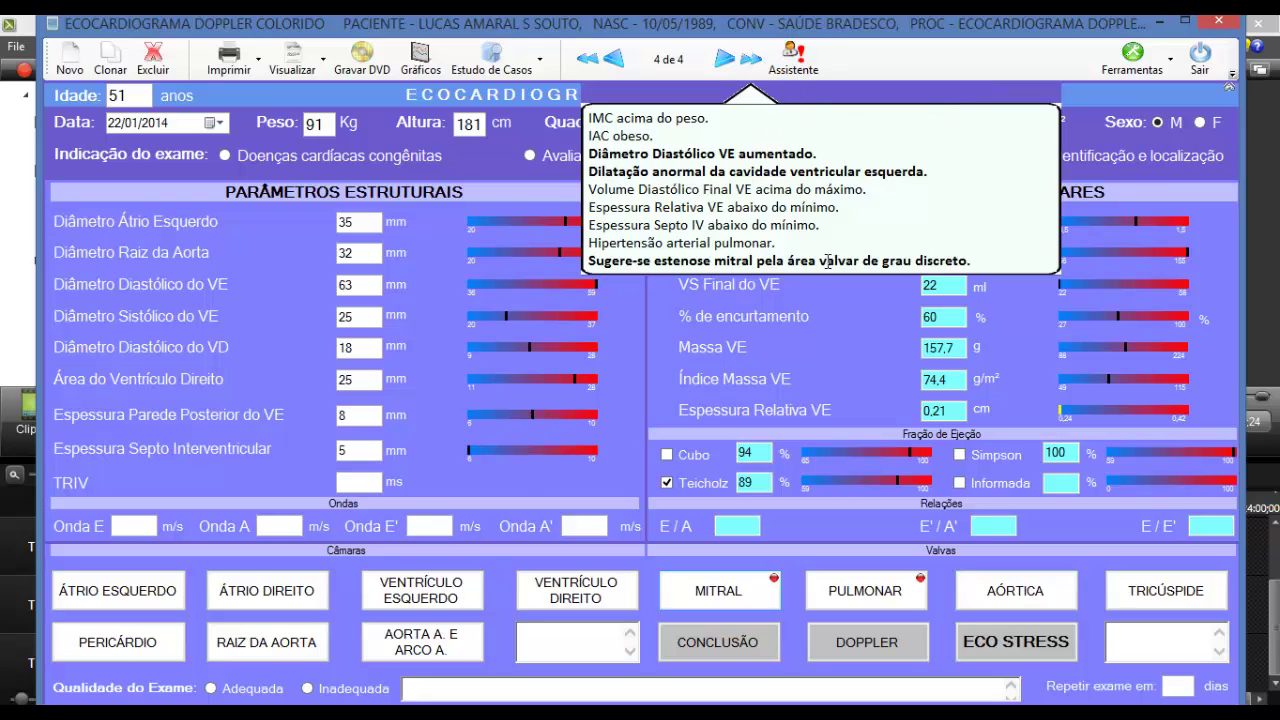
pyautogui.moveTo(860, 262); pyautogui.dragTo(664, 172)
pyautogui.click(677, 186)
pyautogui.moveTo(643, 120); pyautogui.dragTo(787, 258)
pyautogui.click(800, 70)
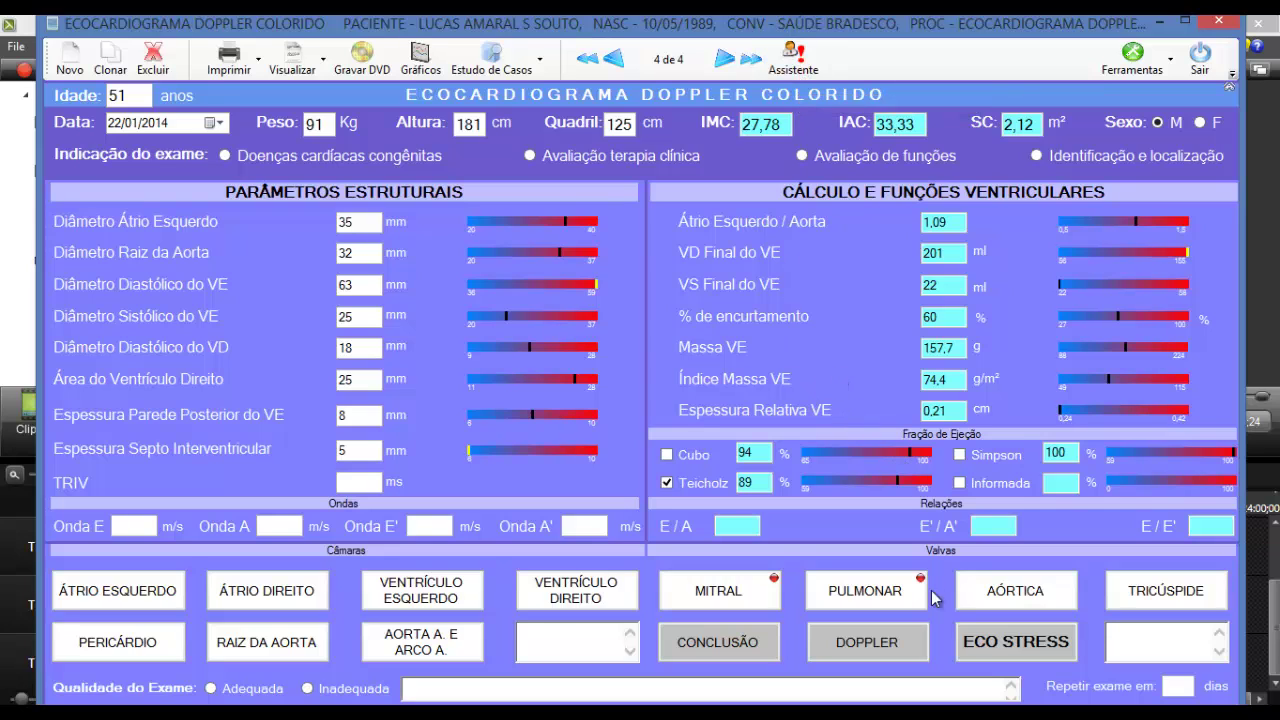
# Look over the Eco Stress and Doppler Colorido forms, exiting each without entering data
pyautogui.click(985, 647)
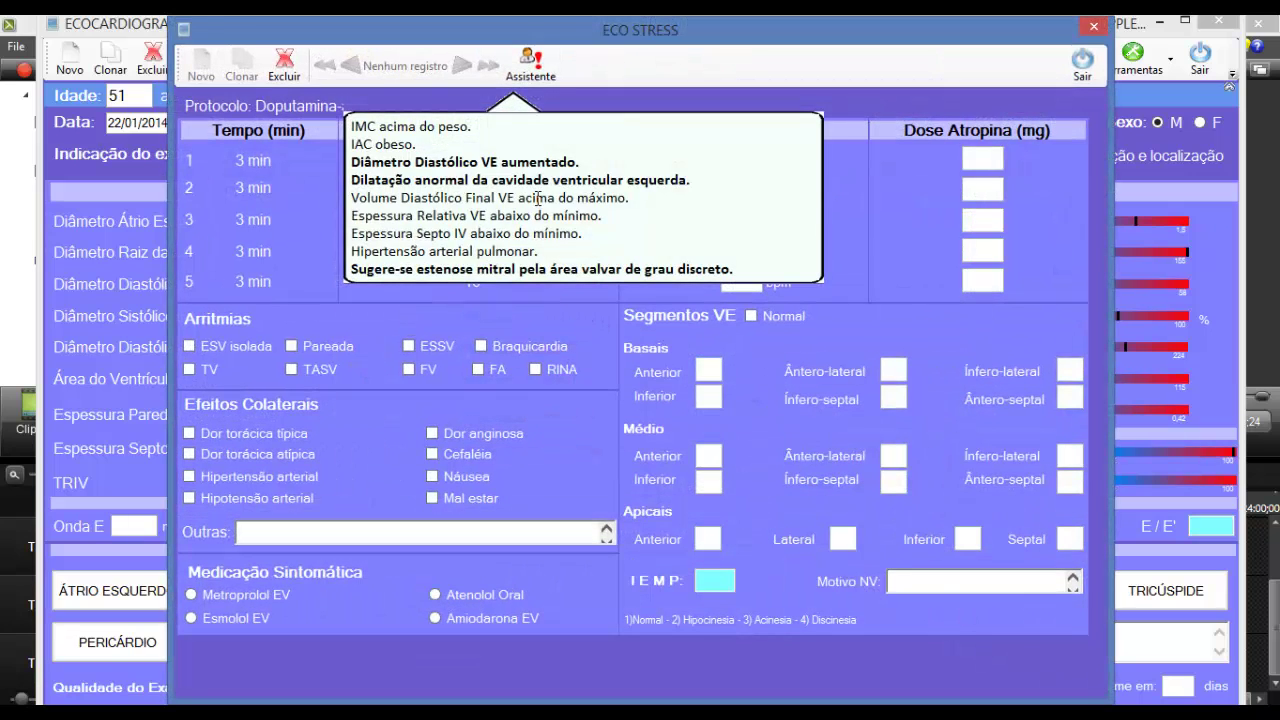
pyautogui.click(529, 204)
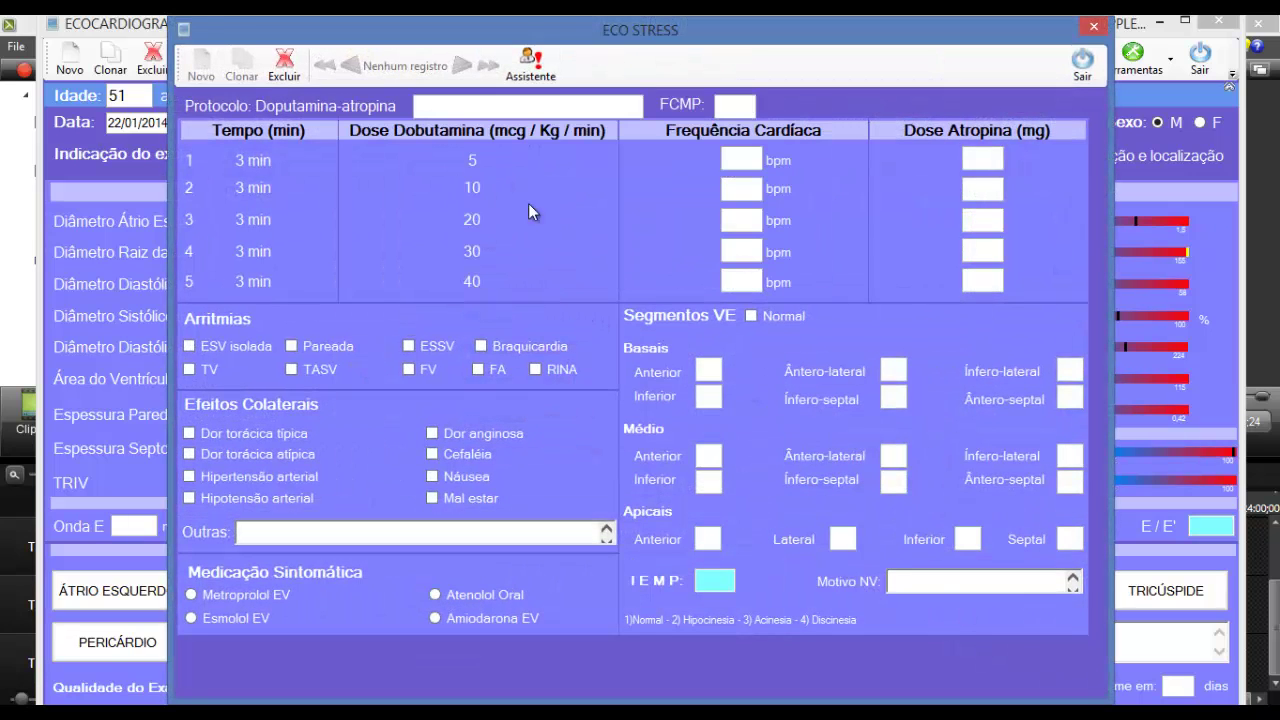
pyautogui.click(1082, 63)
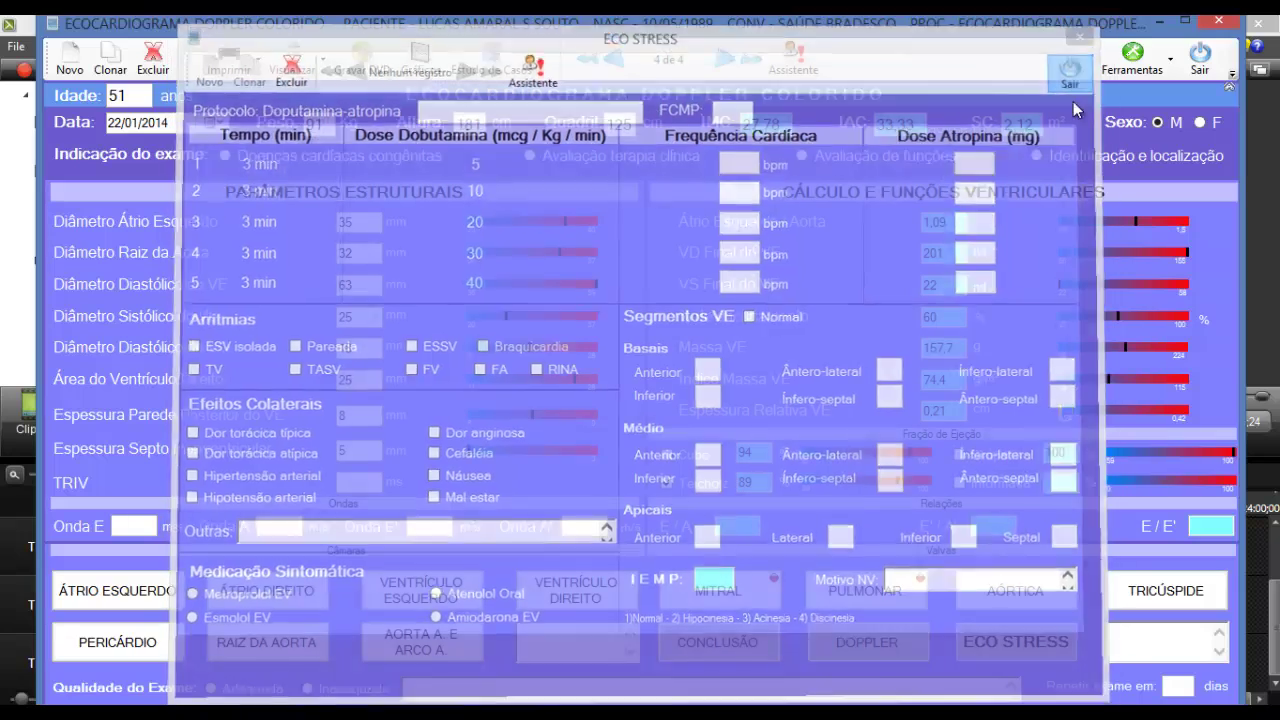
pyautogui.click(875, 645)
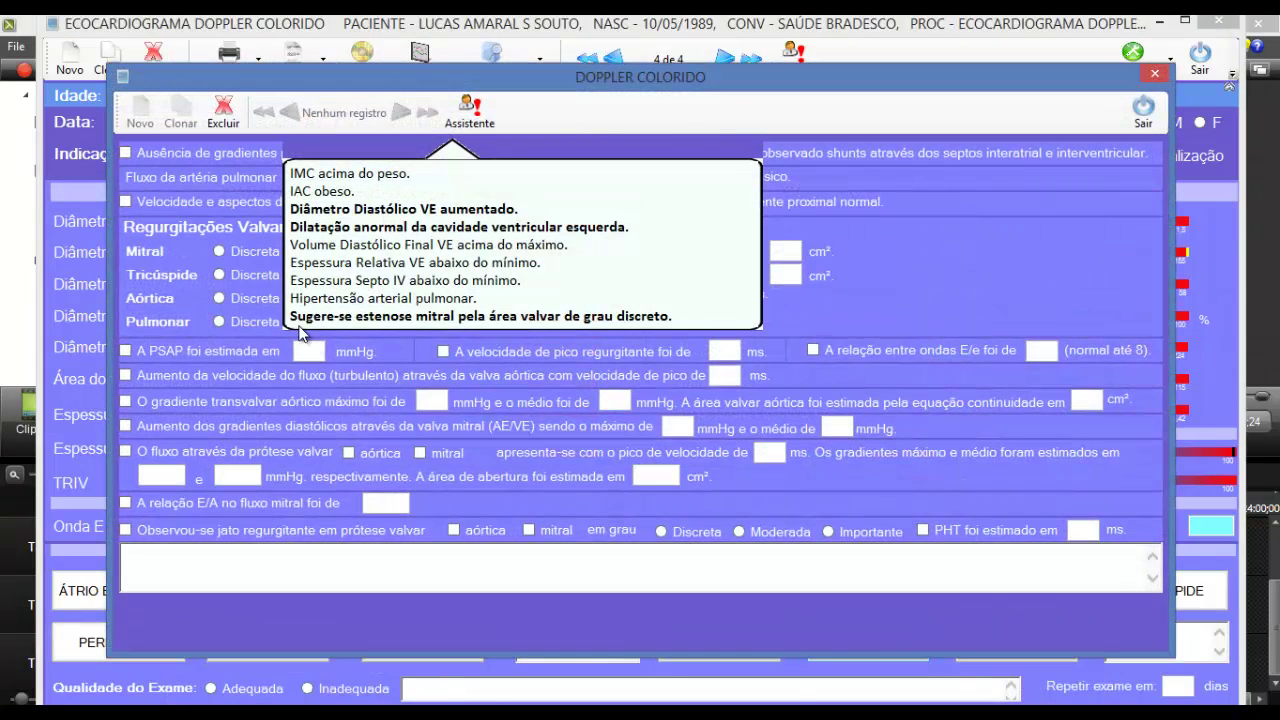
pyautogui.click(1153, 120)
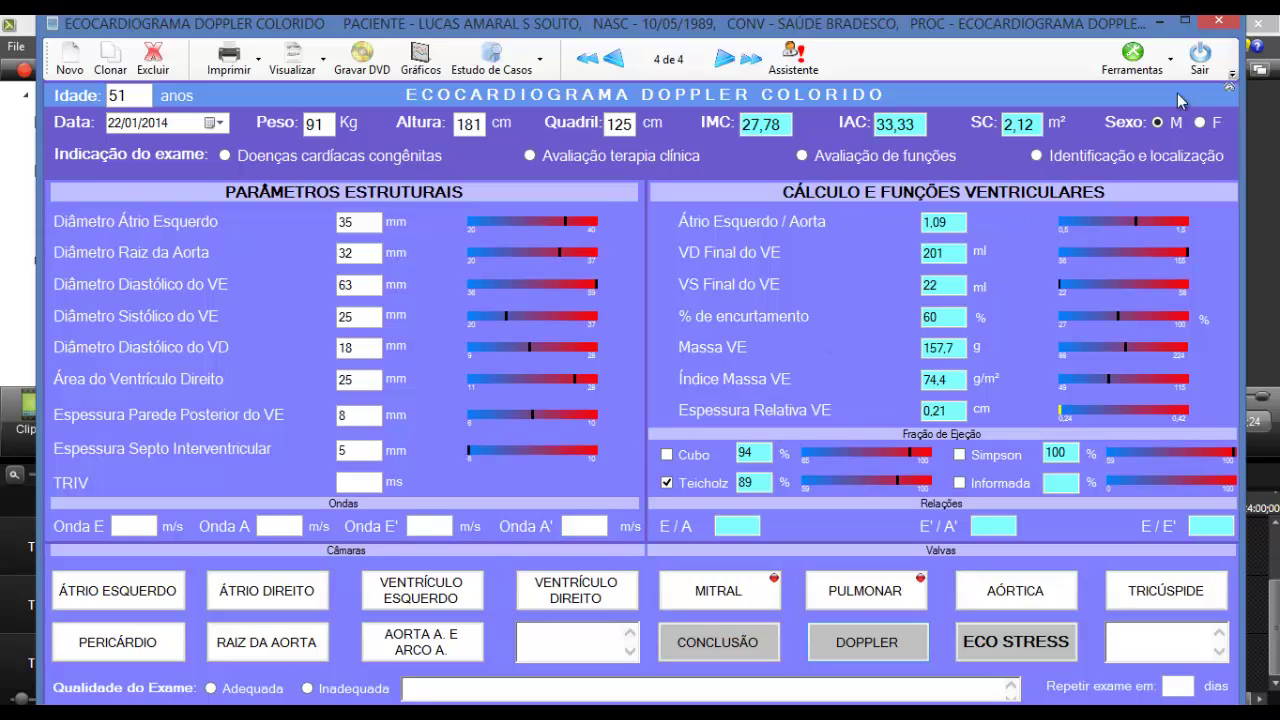
# Open the exam in the Editor de Formulários and set the Parâmetros Estruturais panel's background colour to green (0; 255; 0)
pyautogui.click(1170, 62)
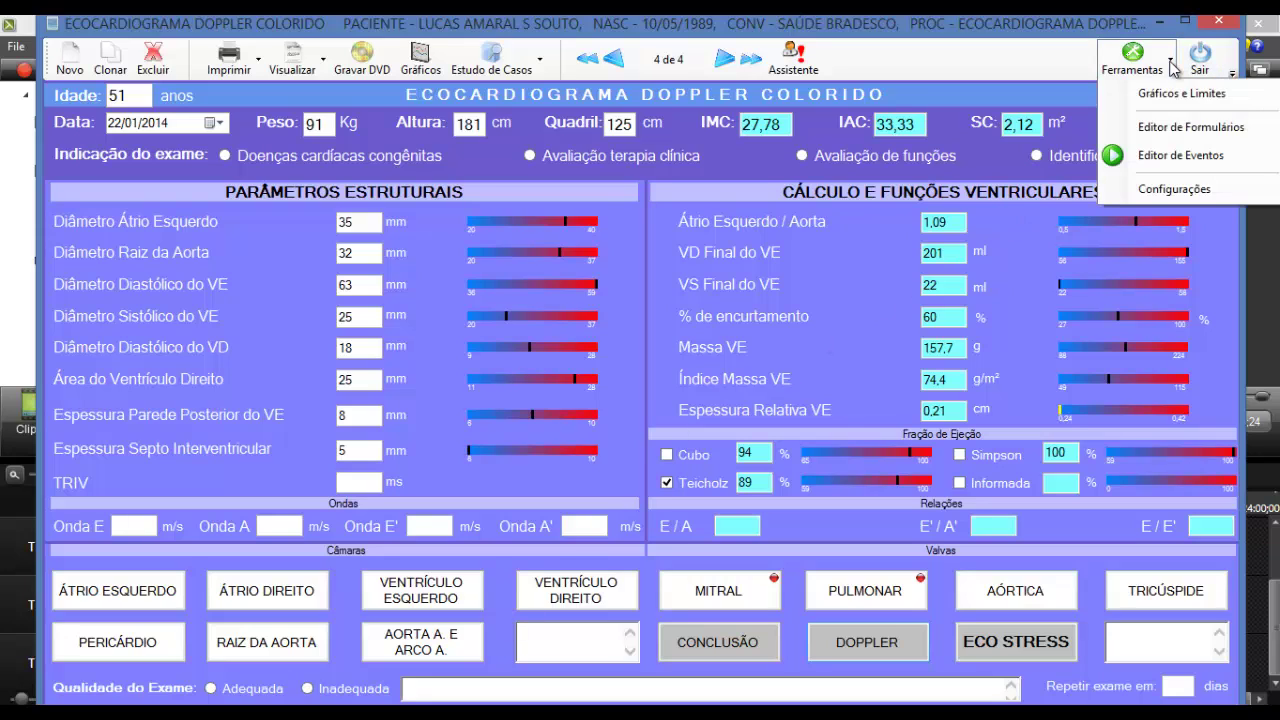
pyautogui.click(1180, 130)
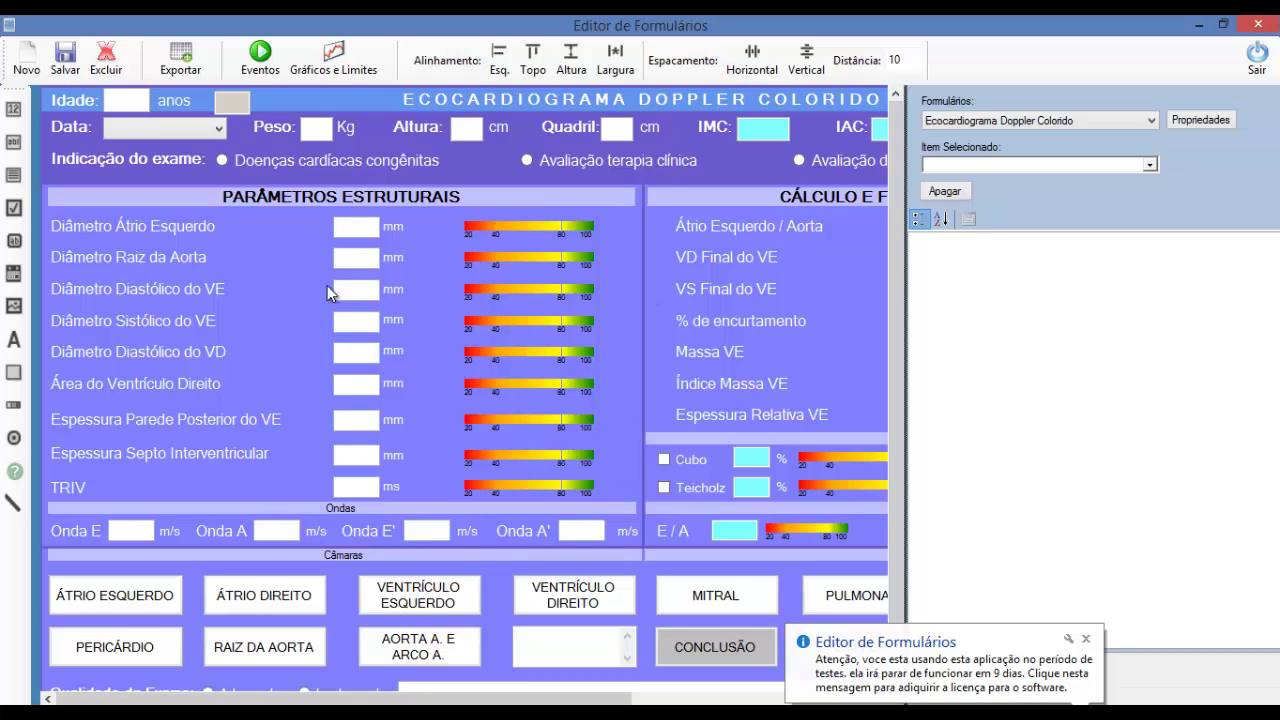
pyautogui.click(269, 226)
pyautogui.click(1222, 300)
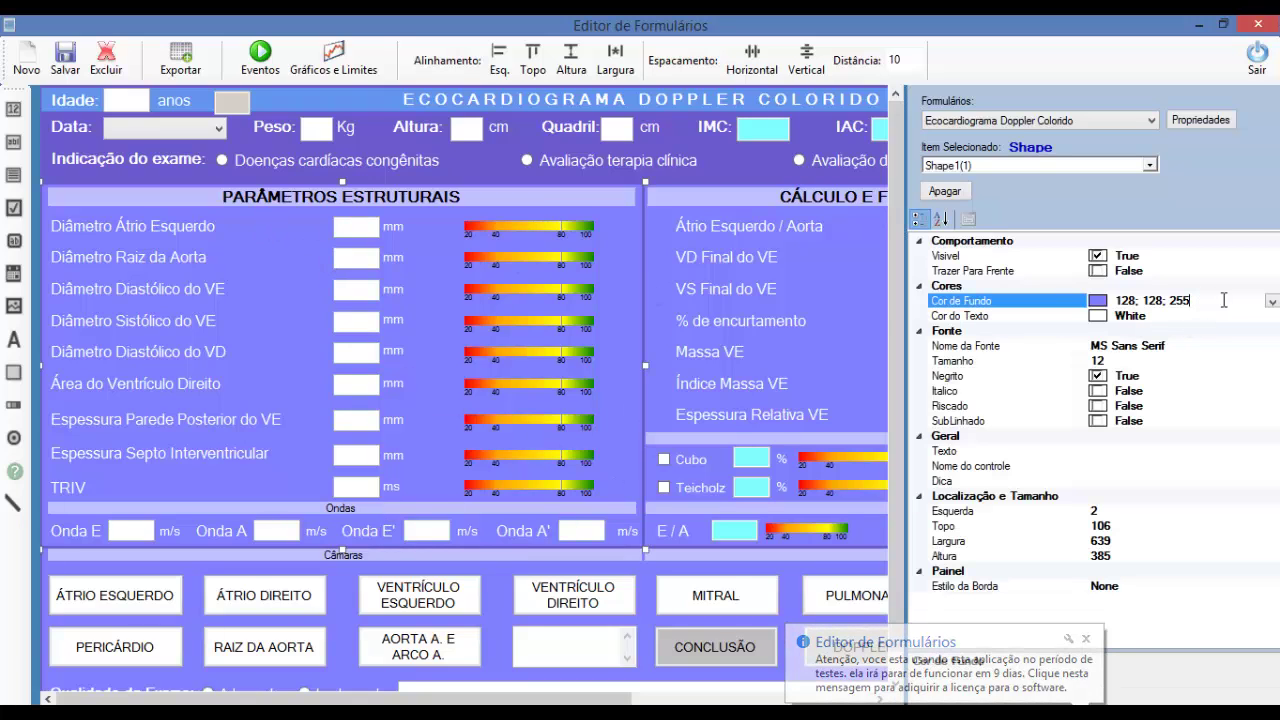
pyautogui.click(1272, 301)
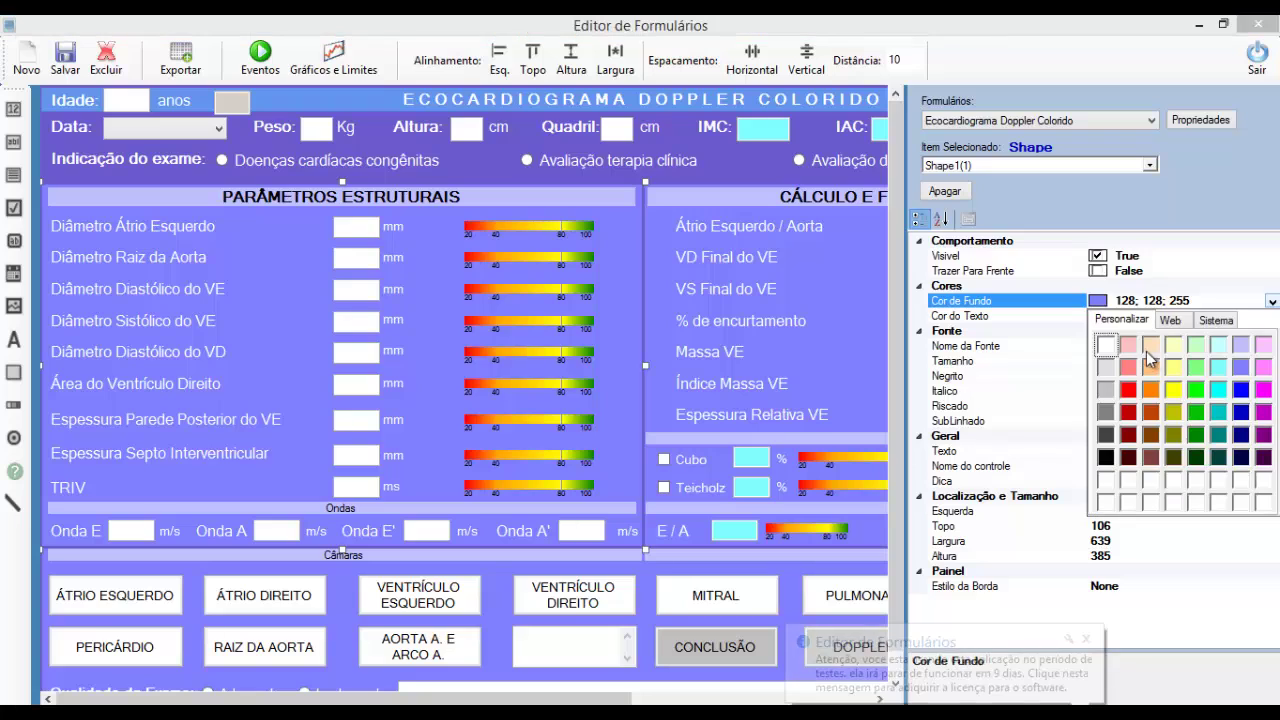
pyautogui.click(1193, 395)
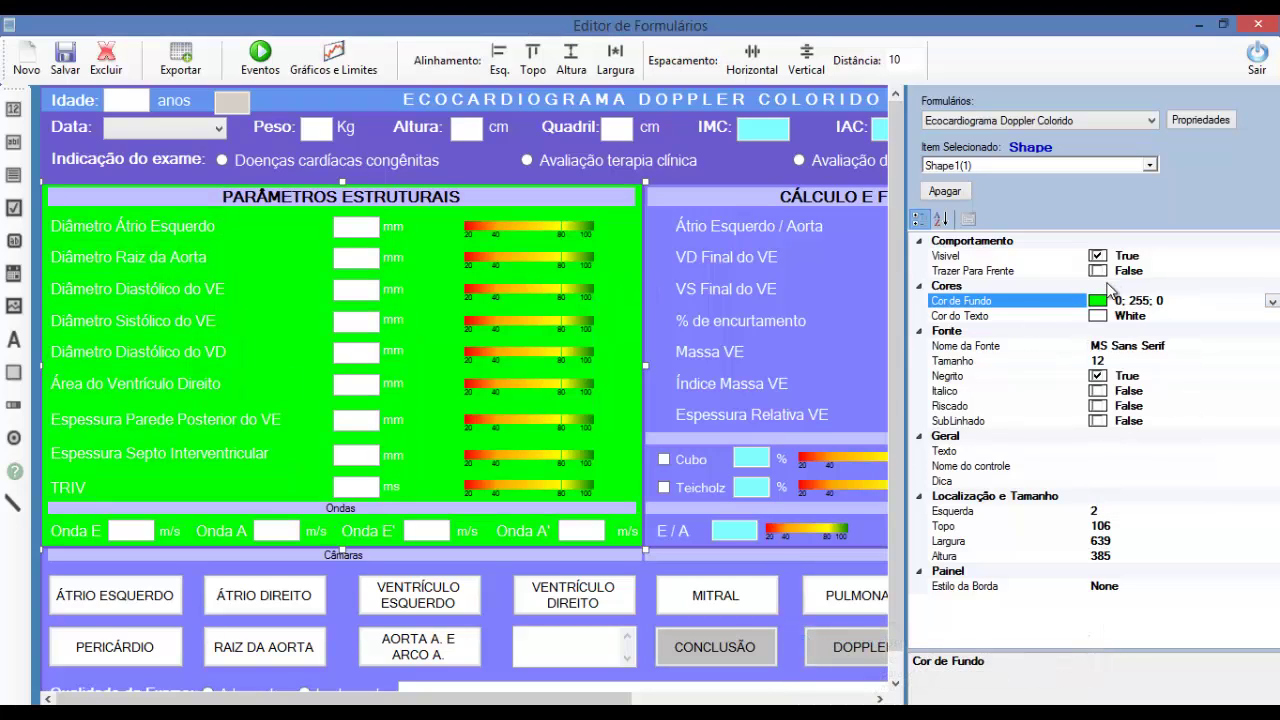
# Delete the numeric fields of Diâmetro Átrio Esquerdo and Diâmetro Raiz da Aorta from the form layout
pyautogui.click(357, 228)
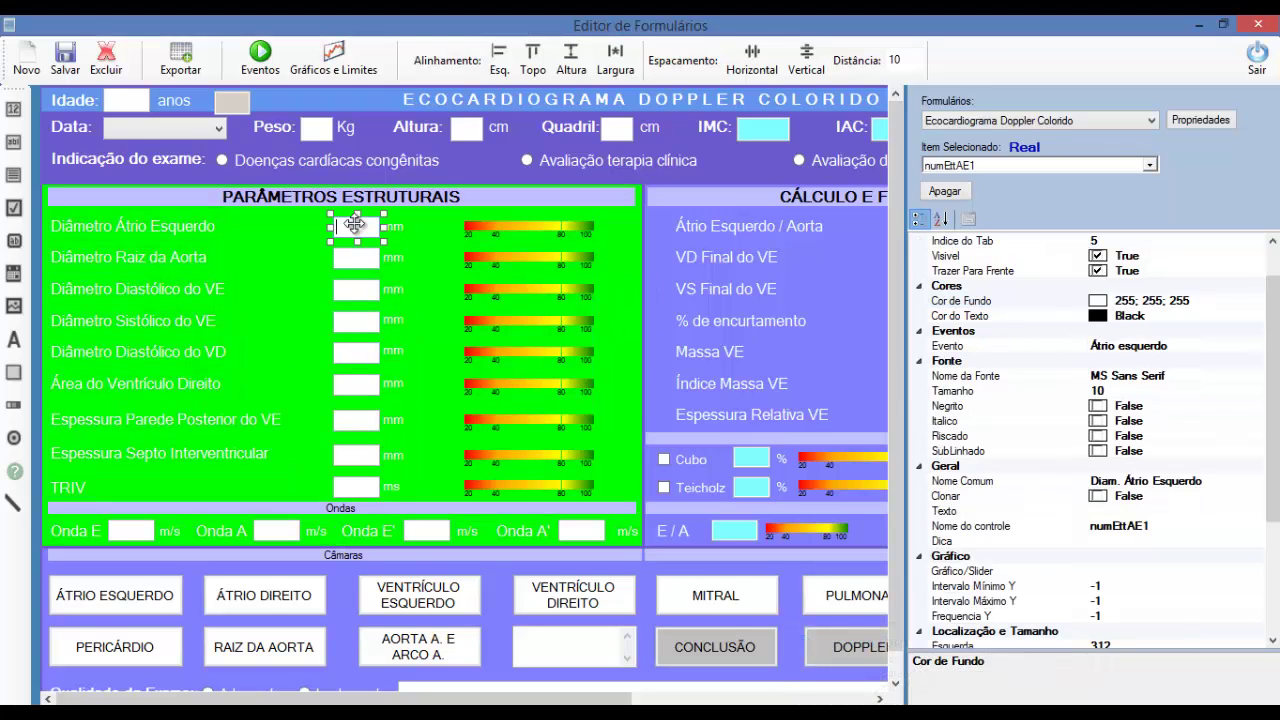
pyautogui.press('Delete')
pyautogui.click(630, 437)
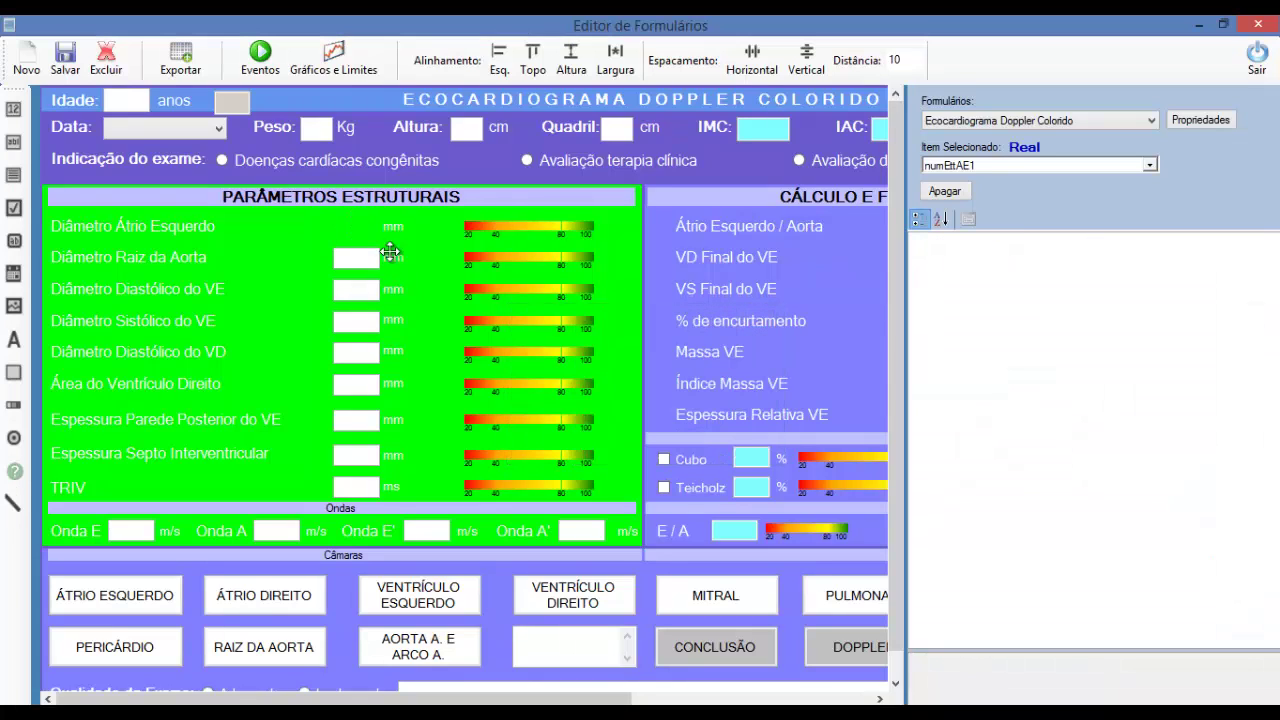
pyautogui.click(357, 257)
pyautogui.press('Delete')
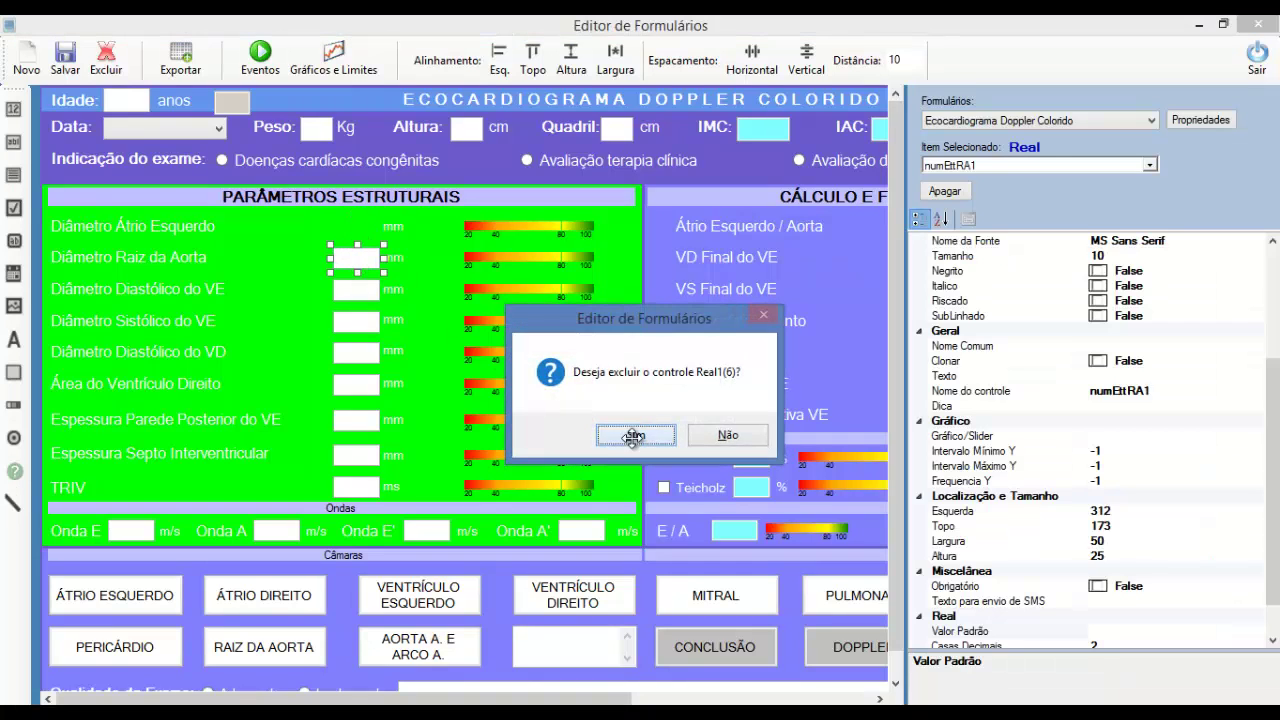
pyautogui.click(632, 437)
# Delete the colour slider of the Diâmetro Átrio Esquerdo row
pyautogui.click(515, 222)
pyautogui.click(528, 227)
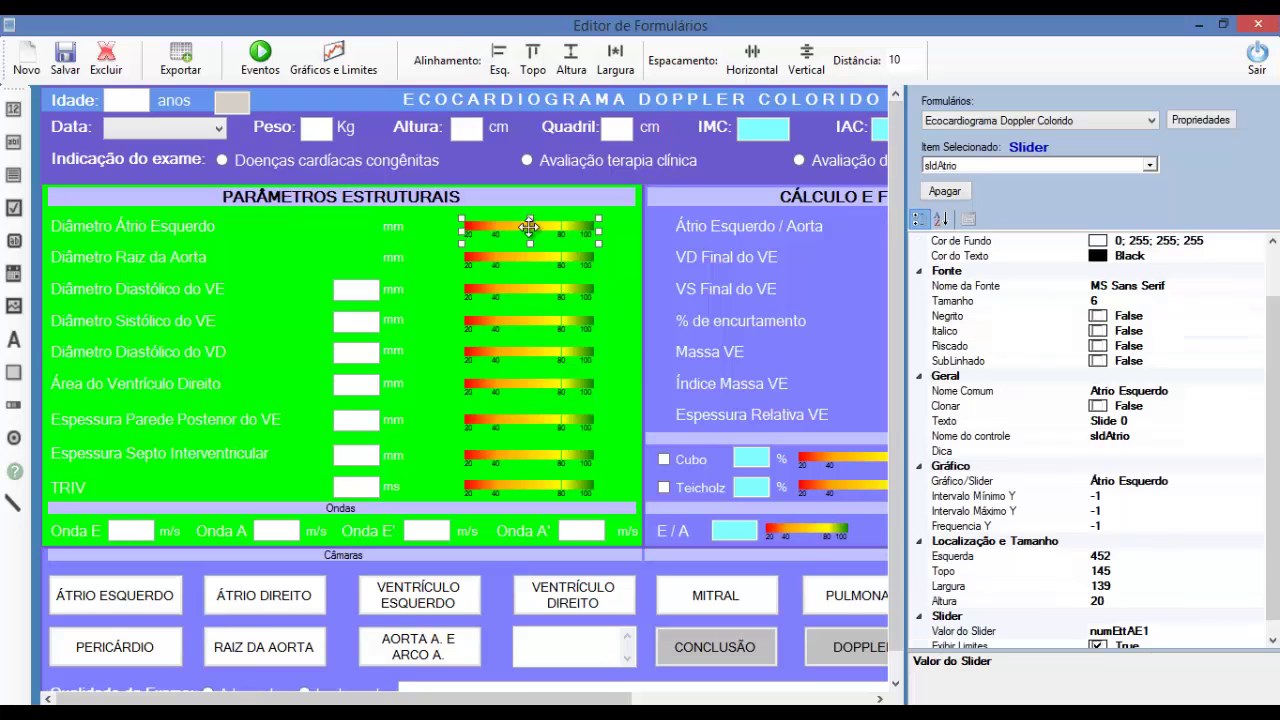
pyautogui.press('Delete')
pyautogui.click(634, 433)
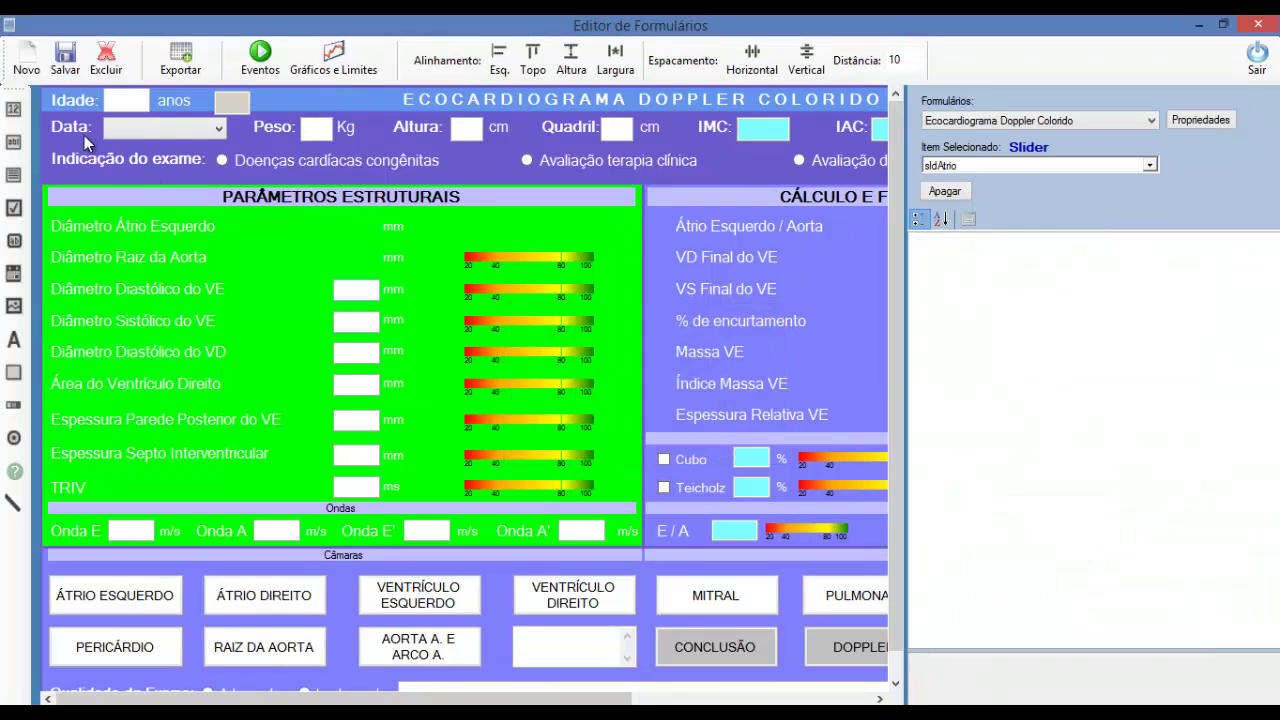
# Place a new numeric field in the Diâmetro Átrio Esquerdo row before its mm label, and exit the editor without saving
pyautogui.click(14, 108)
pyautogui.moveTo(88, 111); pyautogui.dragTo(254, 219)
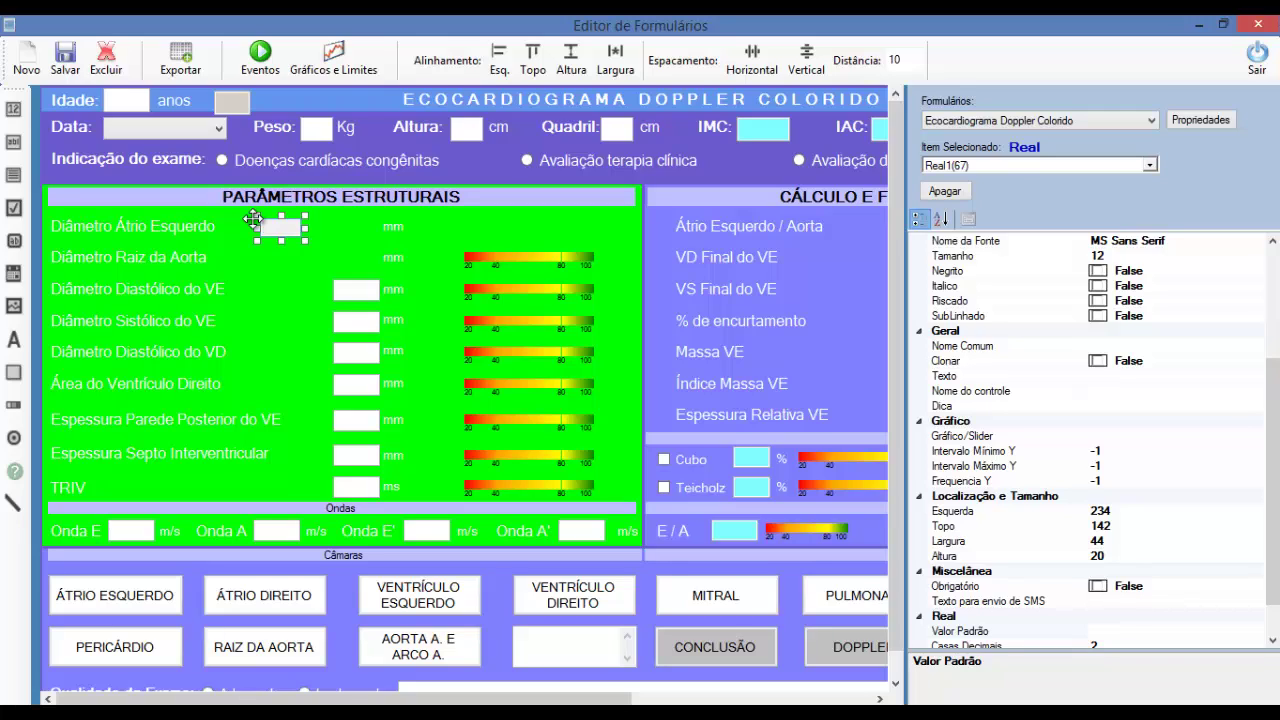
pyautogui.moveTo(271, 226); pyautogui.dragTo(349, 235)
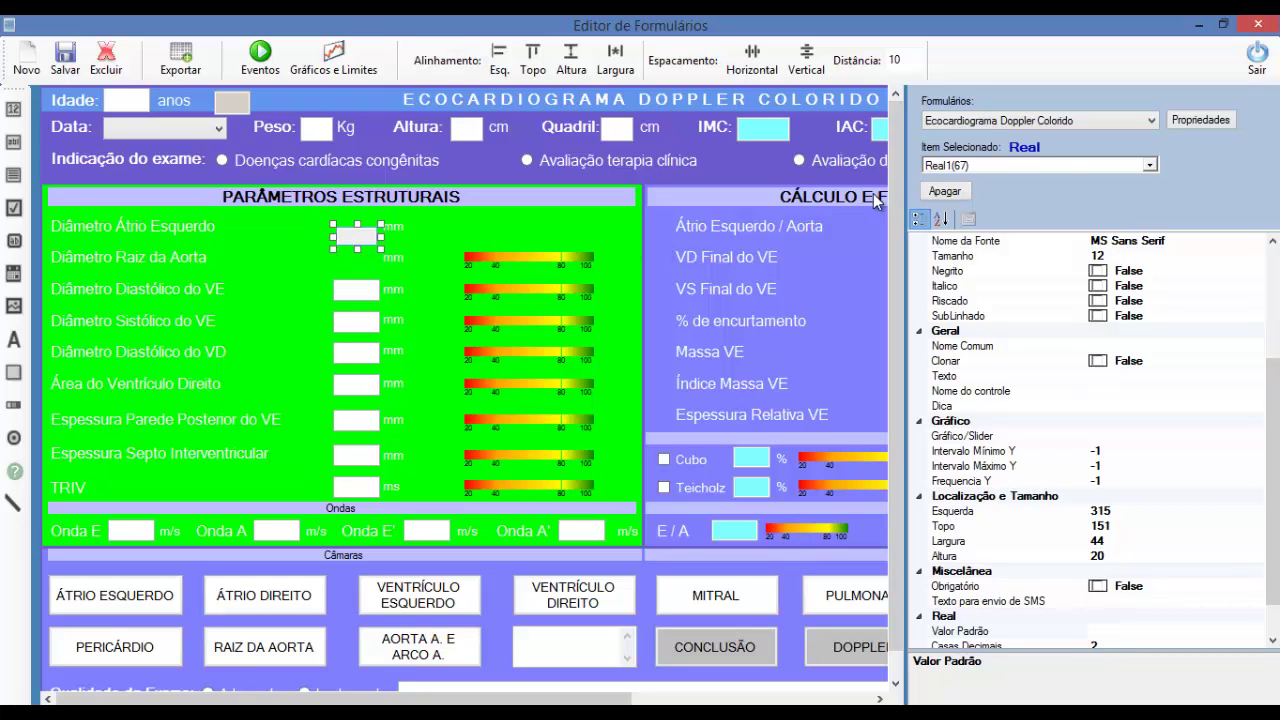
pyautogui.click(1245, 66)
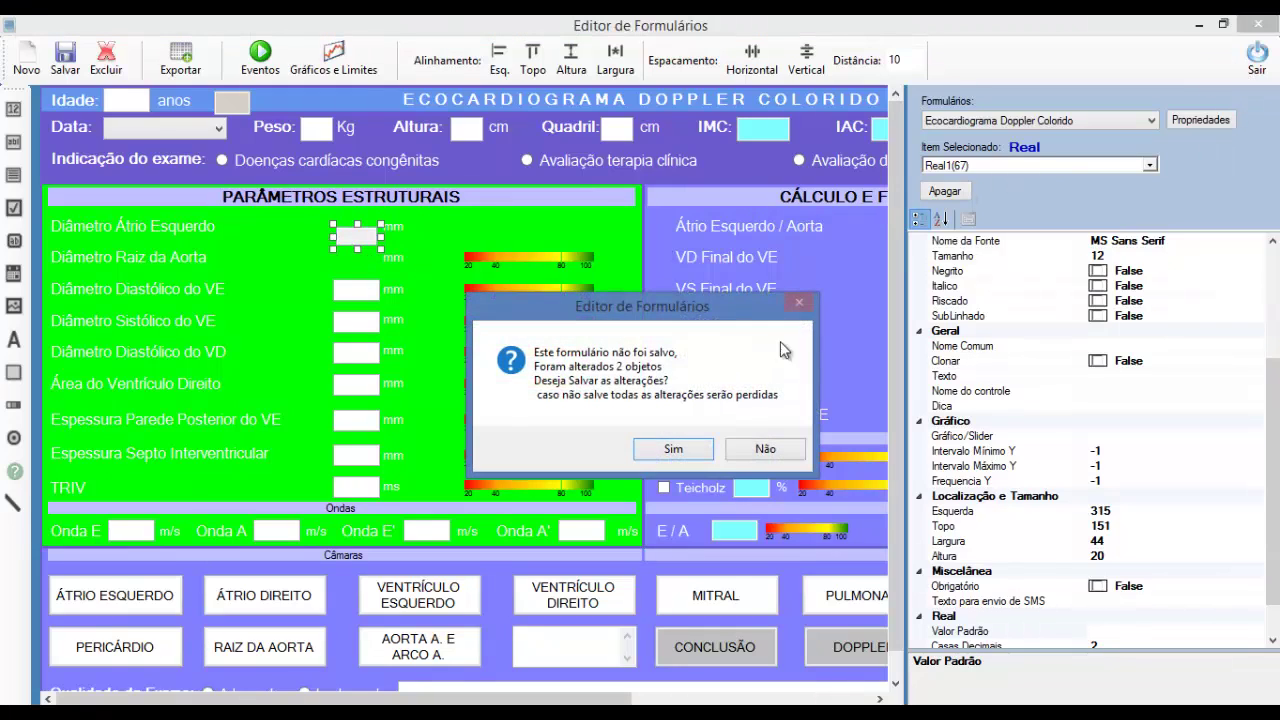
pyautogui.click(764, 448)
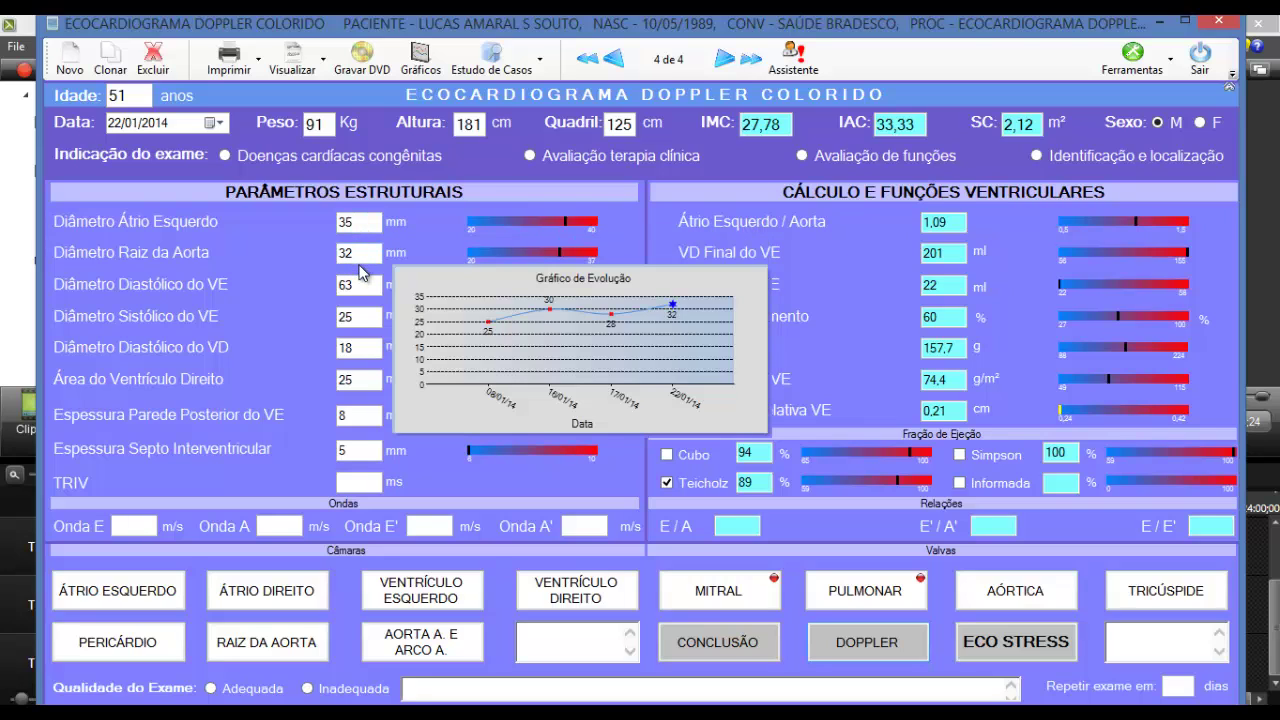
# Show the evolution chart for Diâmetro Diastólico do VE on the exam form
pyautogui.moveTo(366, 291)
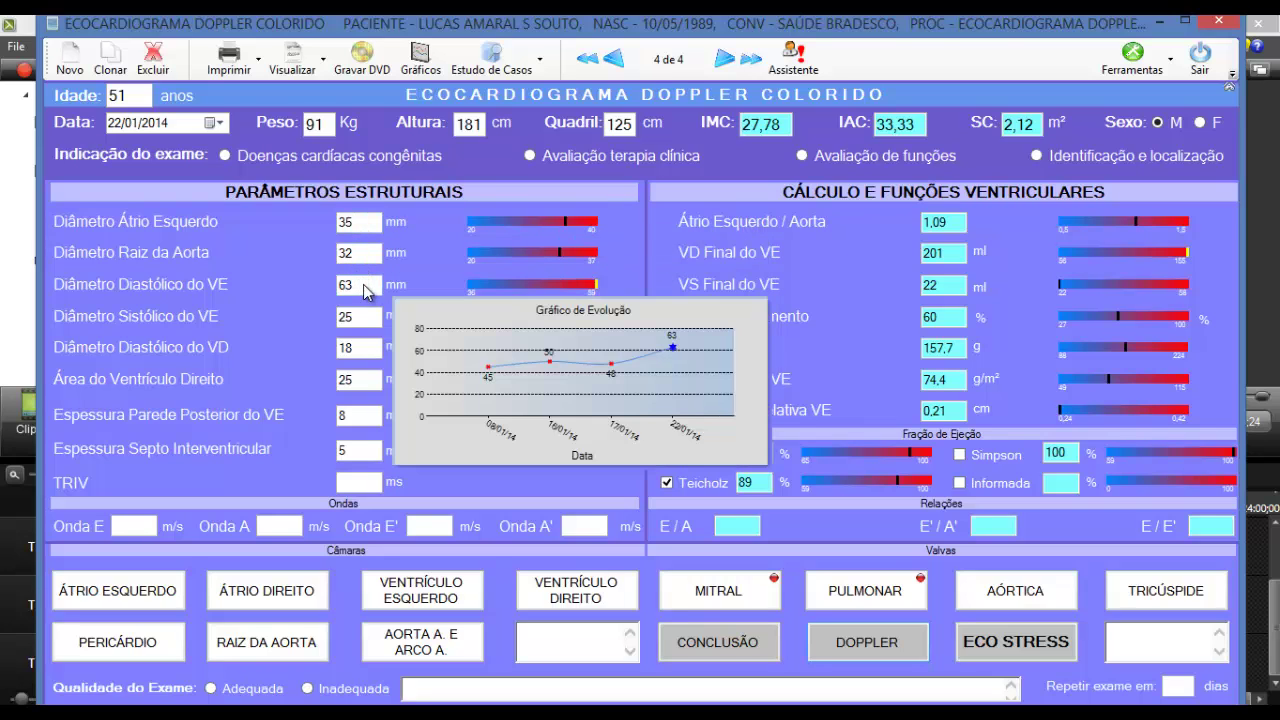
pyautogui.moveTo(373, 238)
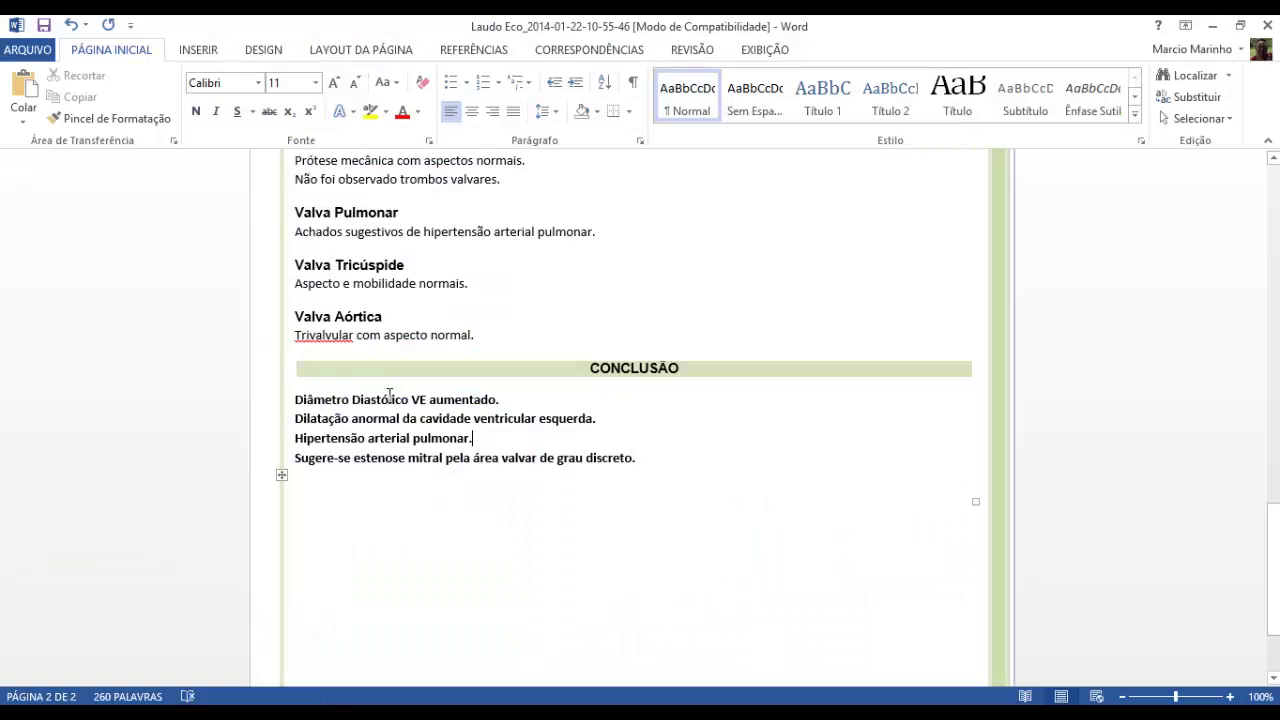
# In the Word report, return to the first page and highlight the line with Altura, Peso, IMC and SC
pyautogui.scroll(10, 386, 398)
pyautogui.scroll(12, 386, 398)
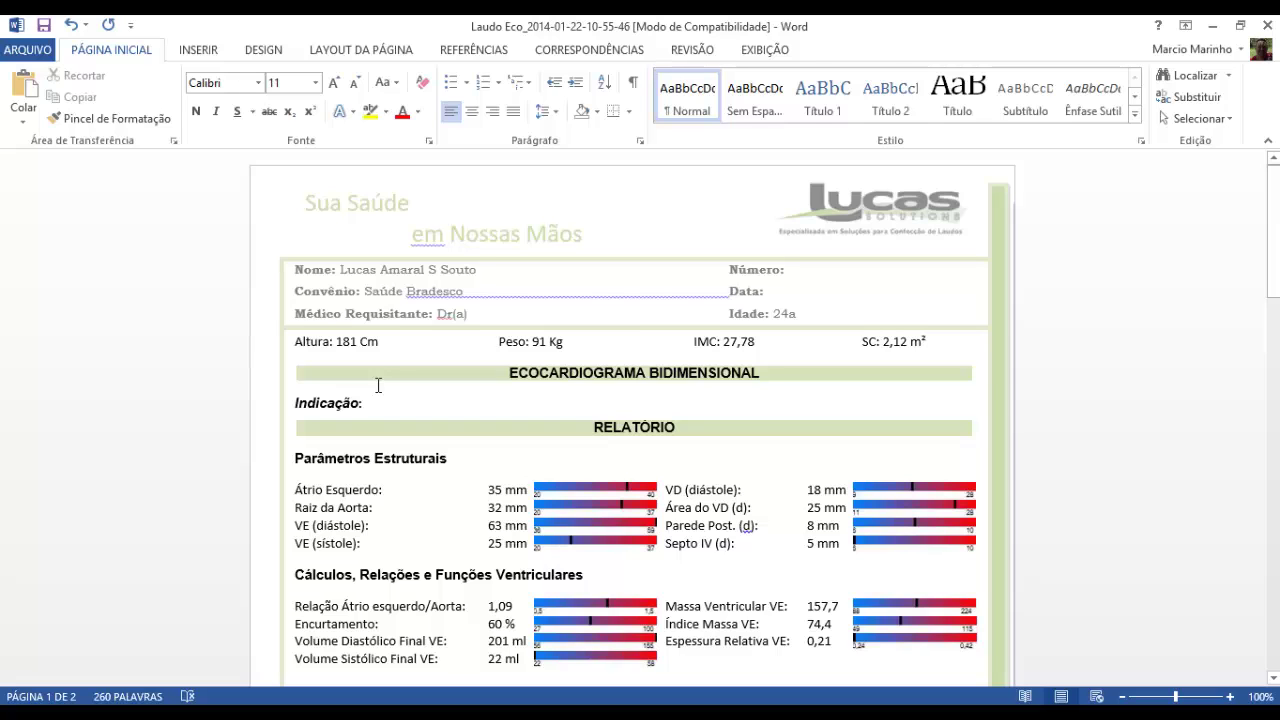
pyautogui.scroll(-1, 246, 380)
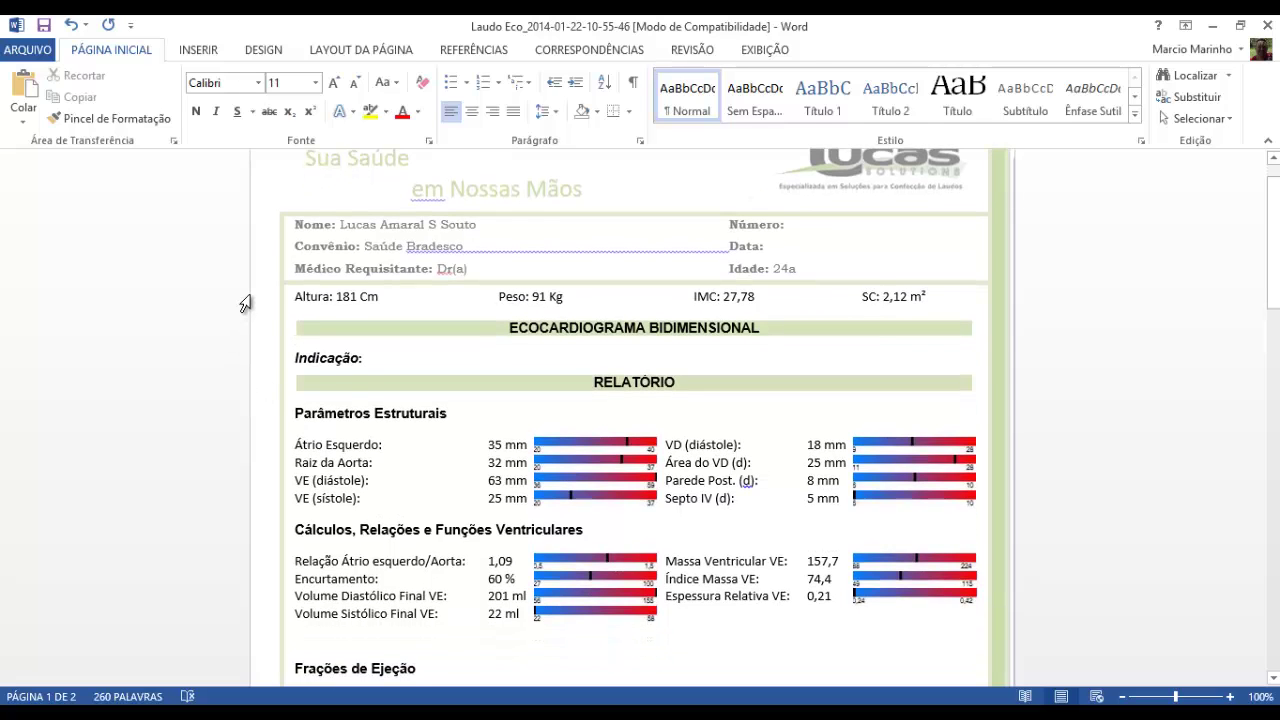
pyautogui.click(246, 303)
pyautogui.scroll(1, 750, 283)
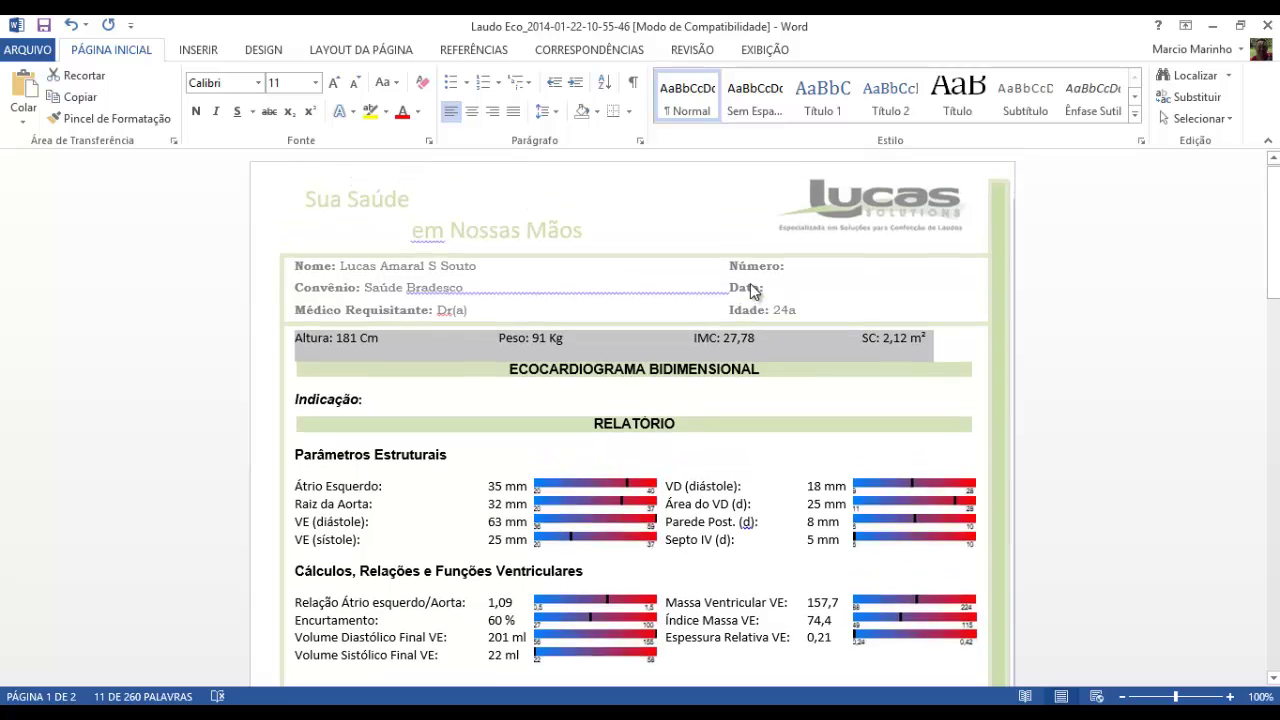
# Examine the report's structural parameters, ventricular calculations, ejection fraction and chamber descriptions through to the start of the second page
pyautogui.scroll(-3, 343, 340)
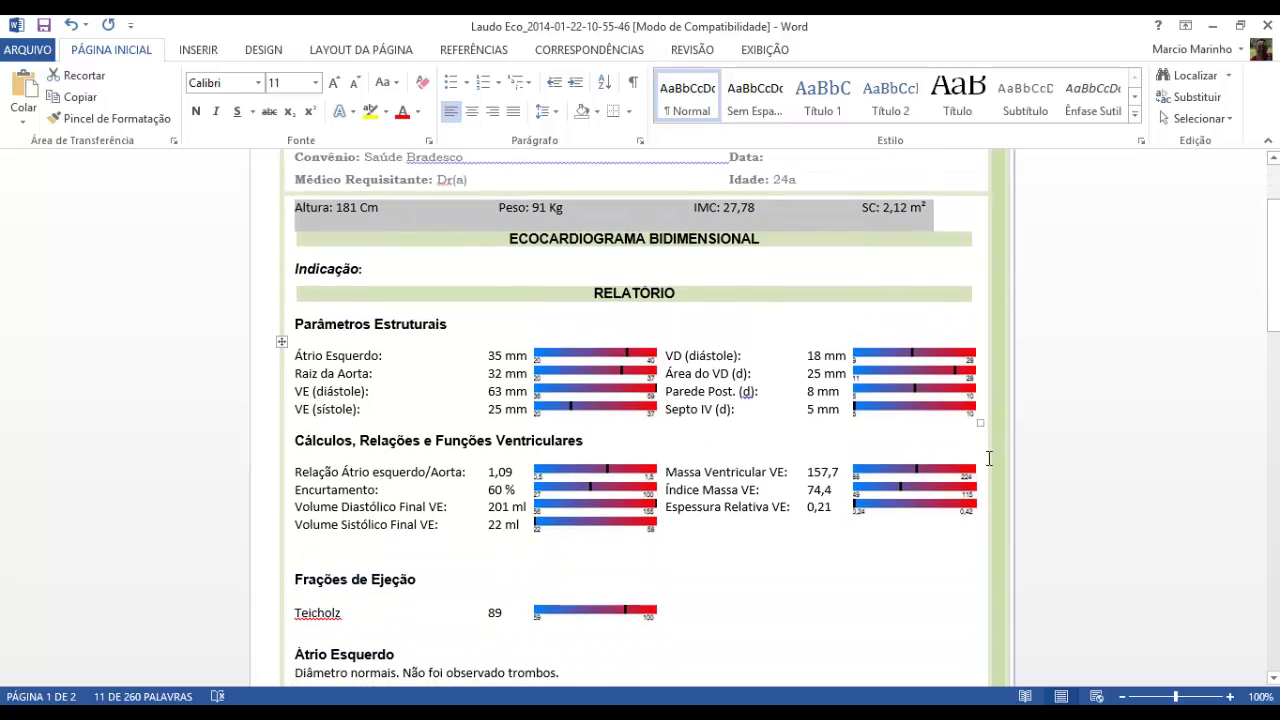
pyautogui.scroll(-2, 280, 432)
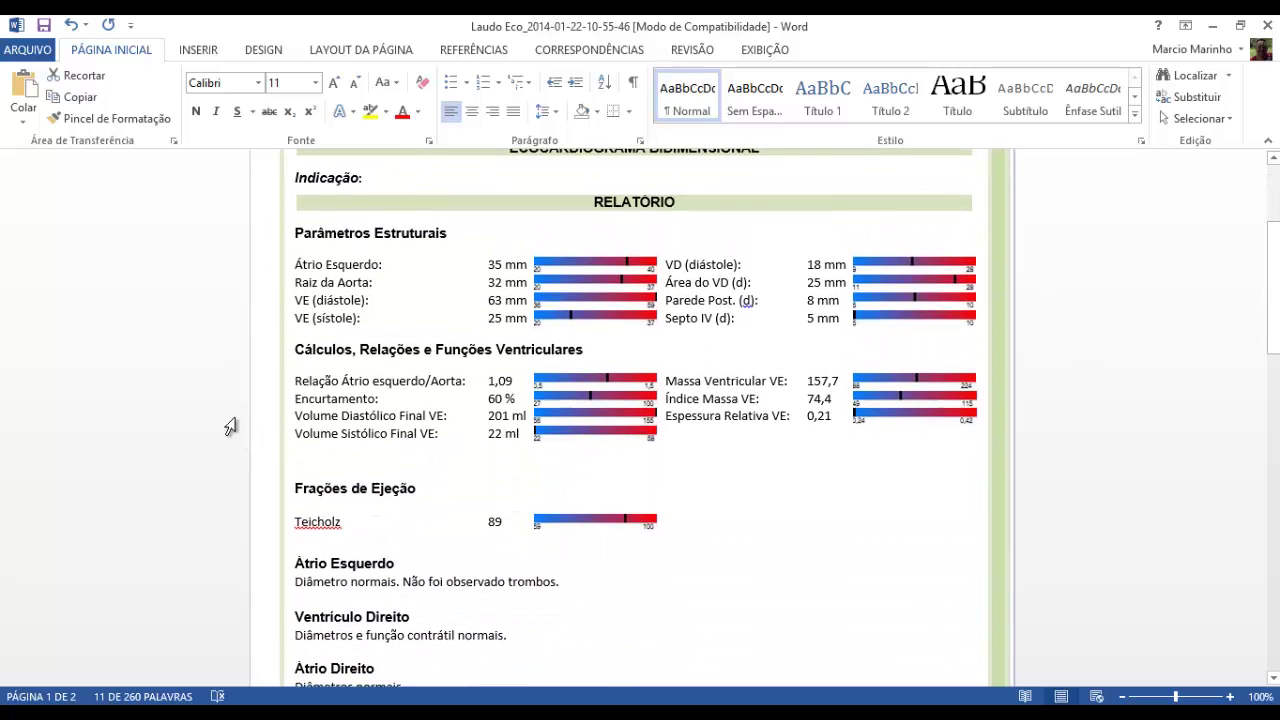
pyautogui.scroll(-4, 209, 300)
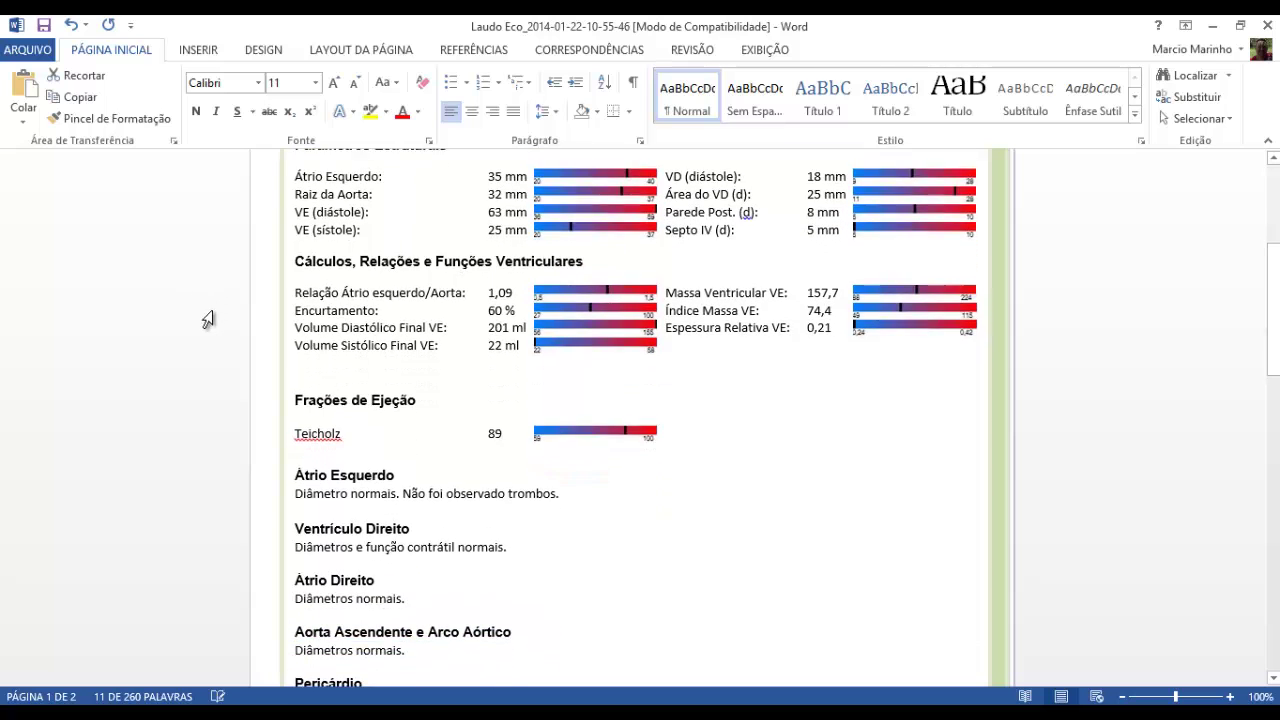
pyautogui.scroll(-1, 218, 350)
pyautogui.click(218, 350)
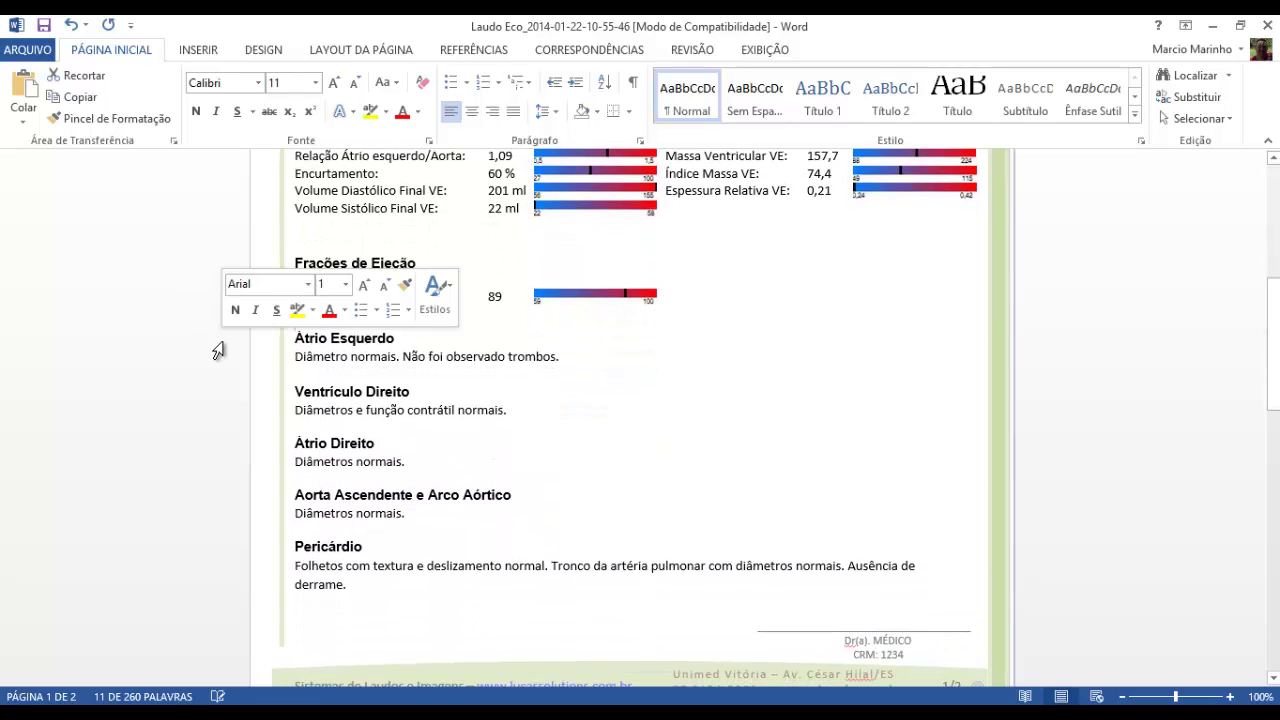
pyautogui.scroll(-2, 218, 350)
pyautogui.scroll(-2, 226, 354)
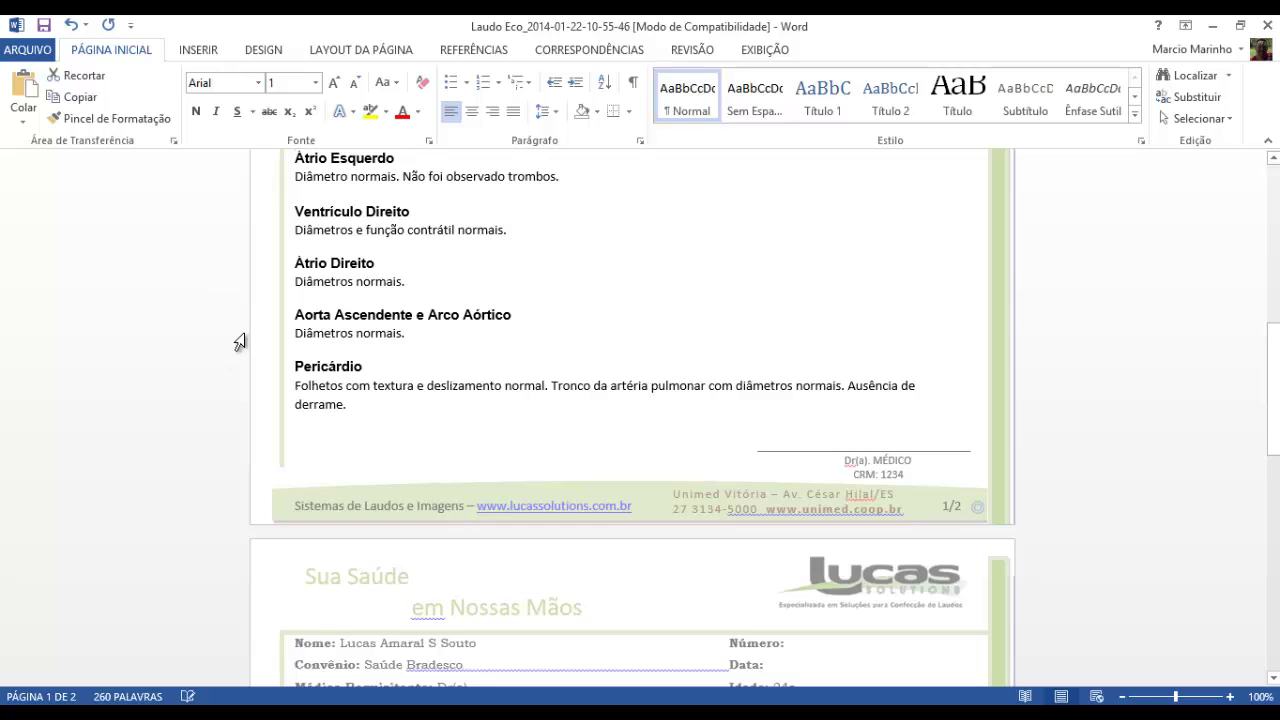
pyautogui.scroll(2, 240, 343)
pyautogui.scroll(-1, 238, 313)
pyautogui.scroll(-3, 235, 325)
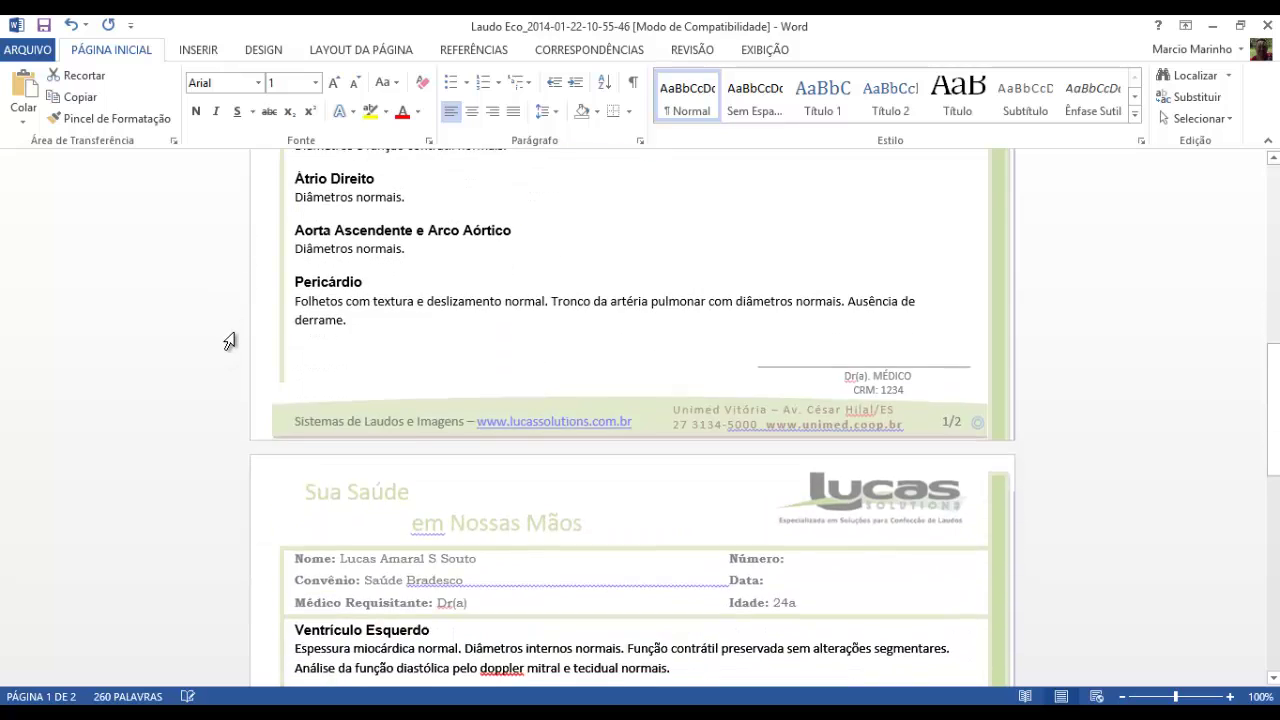
pyautogui.scroll(8, 229, 340)
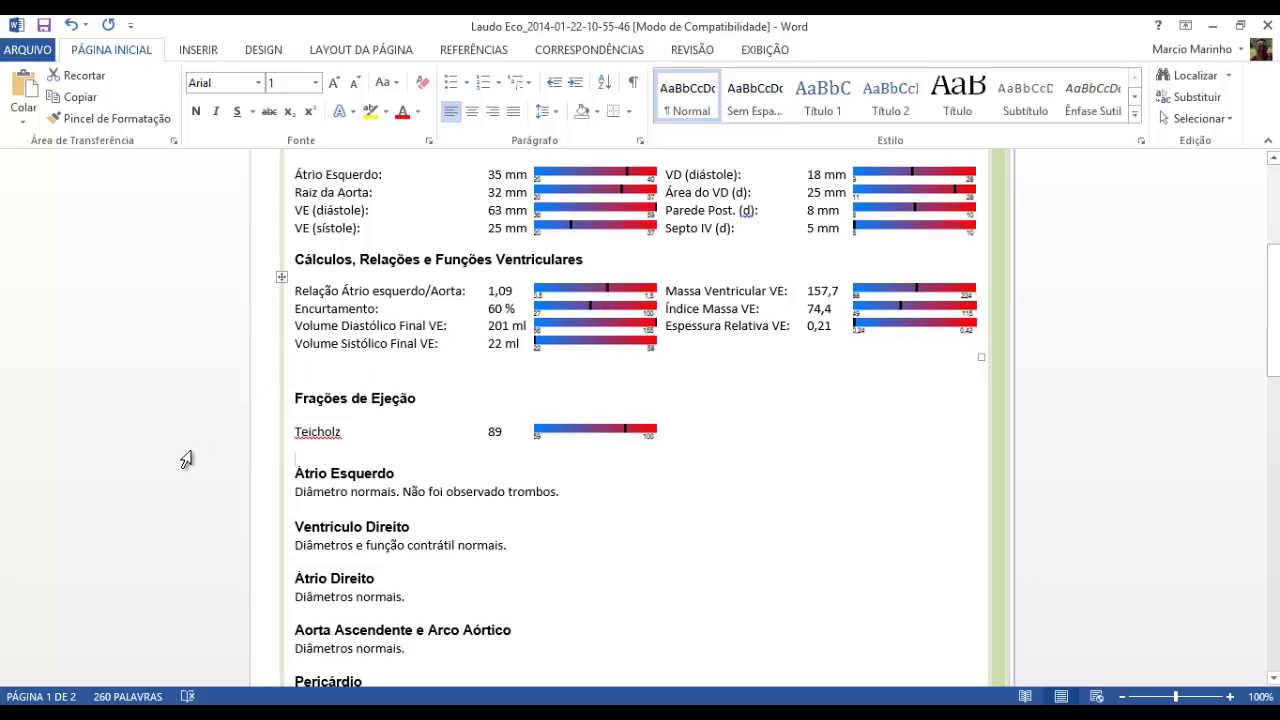
# Review the remaining chamber descriptions in the report and highlight the Espessamento valvar reumático paragraph under Valva Mitral on the second page
pyautogui.scroll(-2, 200, 470)
pyautogui.scroll(-2, 208, 479)
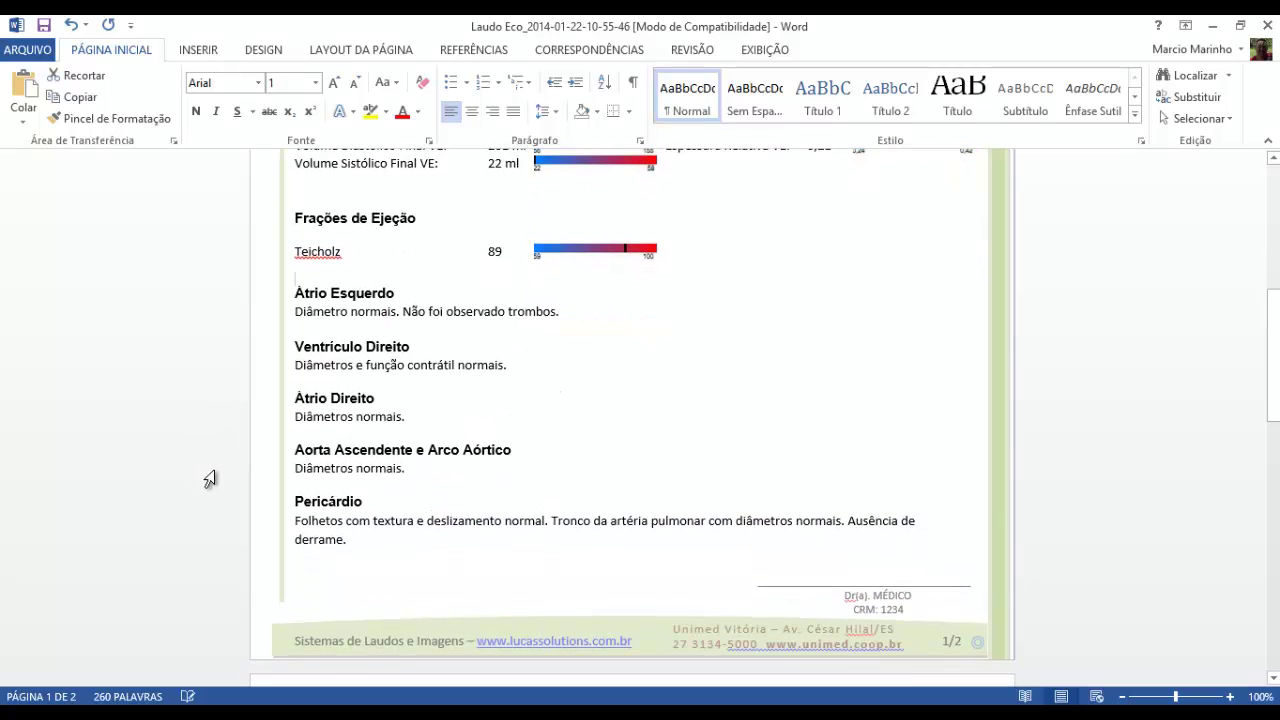
pyautogui.scroll(4, 208, 479)
pyautogui.scroll(-3, 210, 479)
pyautogui.scroll(1, 210, 479)
pyautogui.scroll(-7, 212, 479)
pyautogui.scroll(-5, 214, 478)
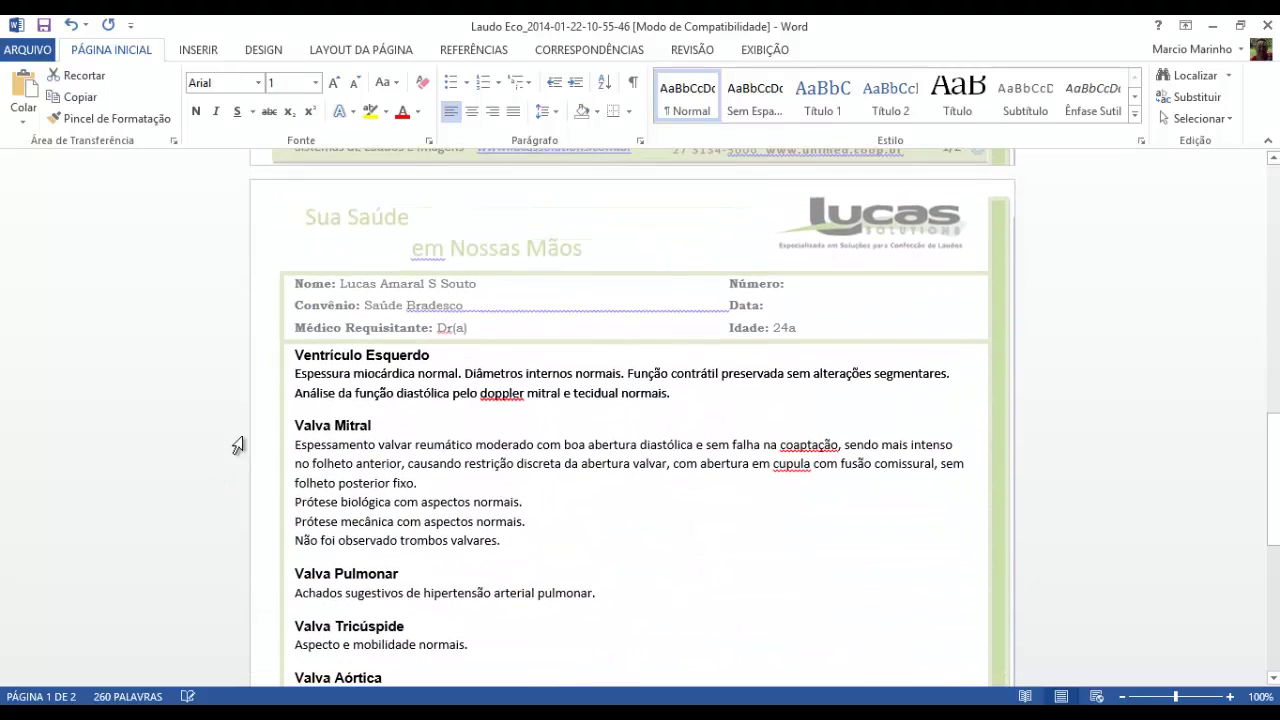
pyautogui.scroll(-2, 256, 386)
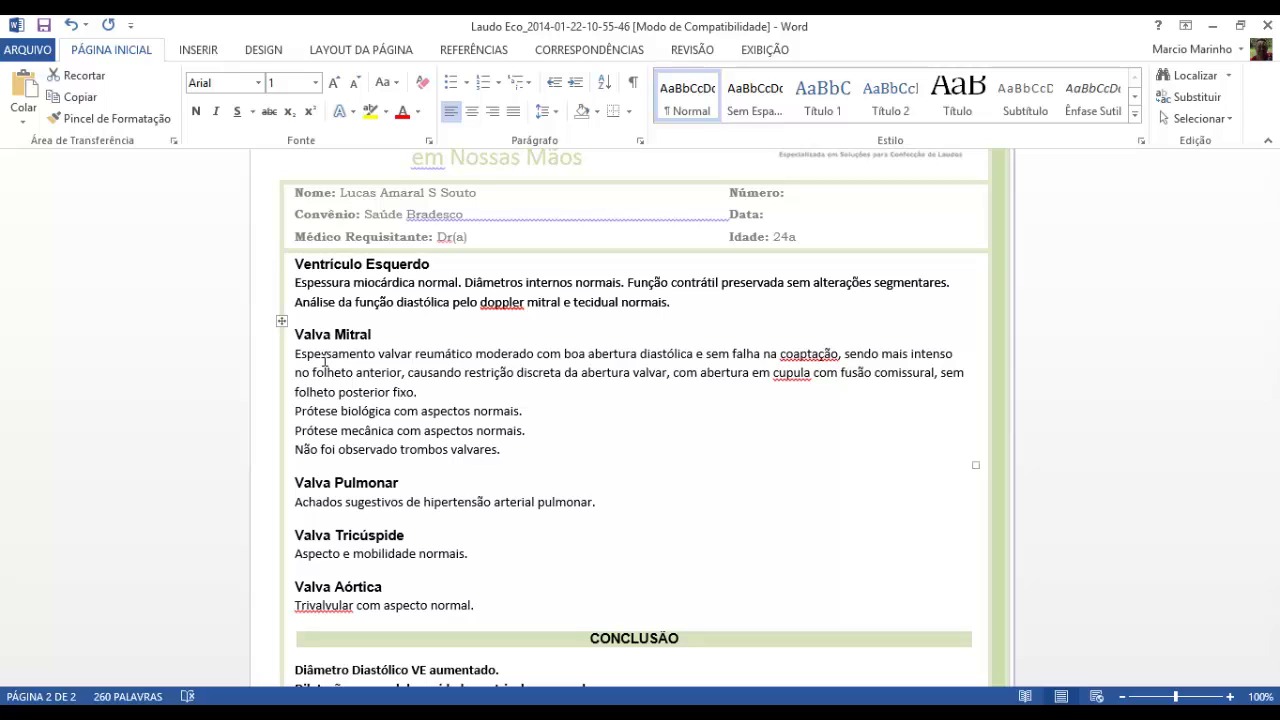
pyautogui.moveTo(301, 355); pyautogui.dragTo(427, 385)
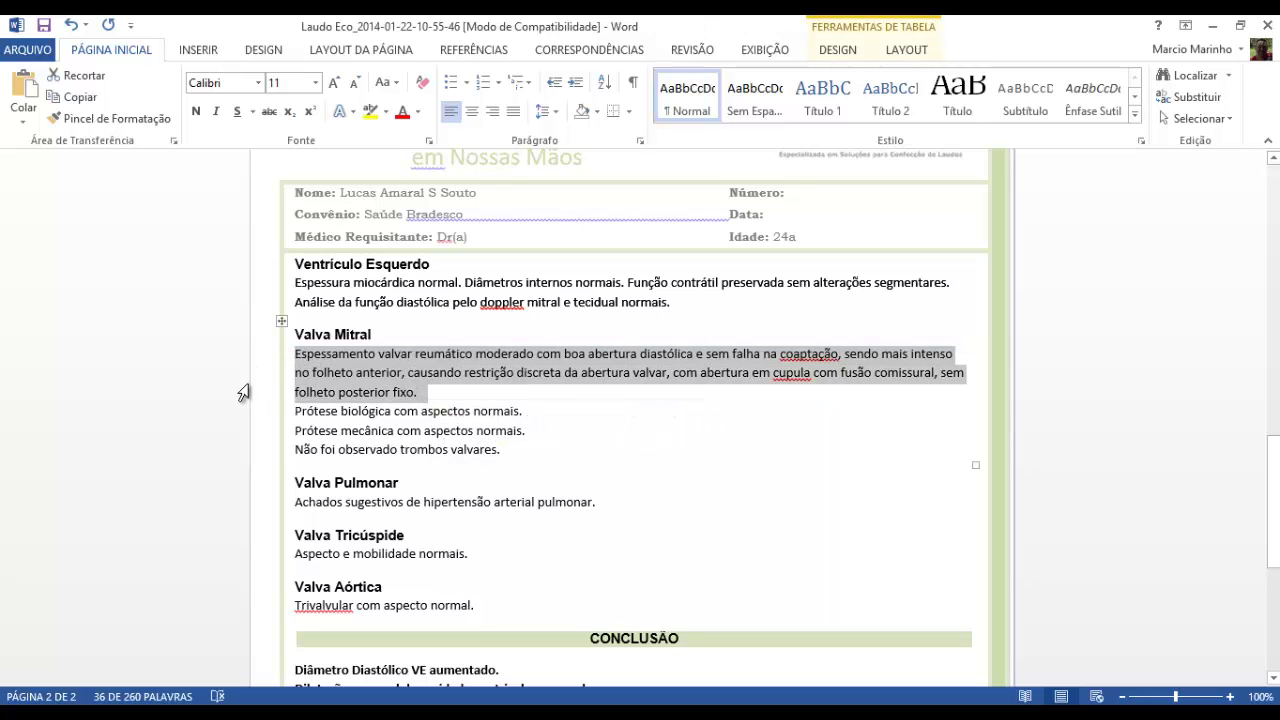
# Highlight the line Hipertensão arterial pulmonar in the report's CONCLUSÃO section
pyautogui.scroll(-2, 244, 393)
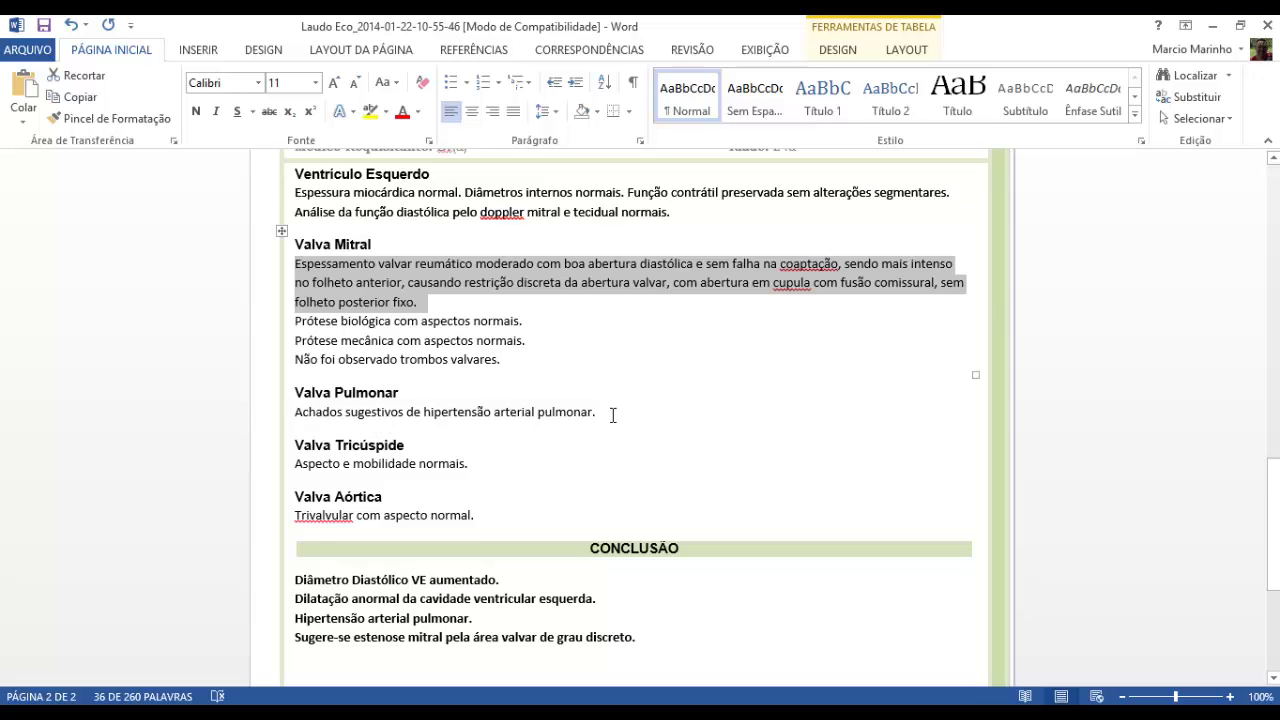
pyautogui.scroll(-3, 612, 416)
pyautogui.moveTo(683, 523); pyautogui.dragTo(309, 445)
pyautogui.click(385, 277)
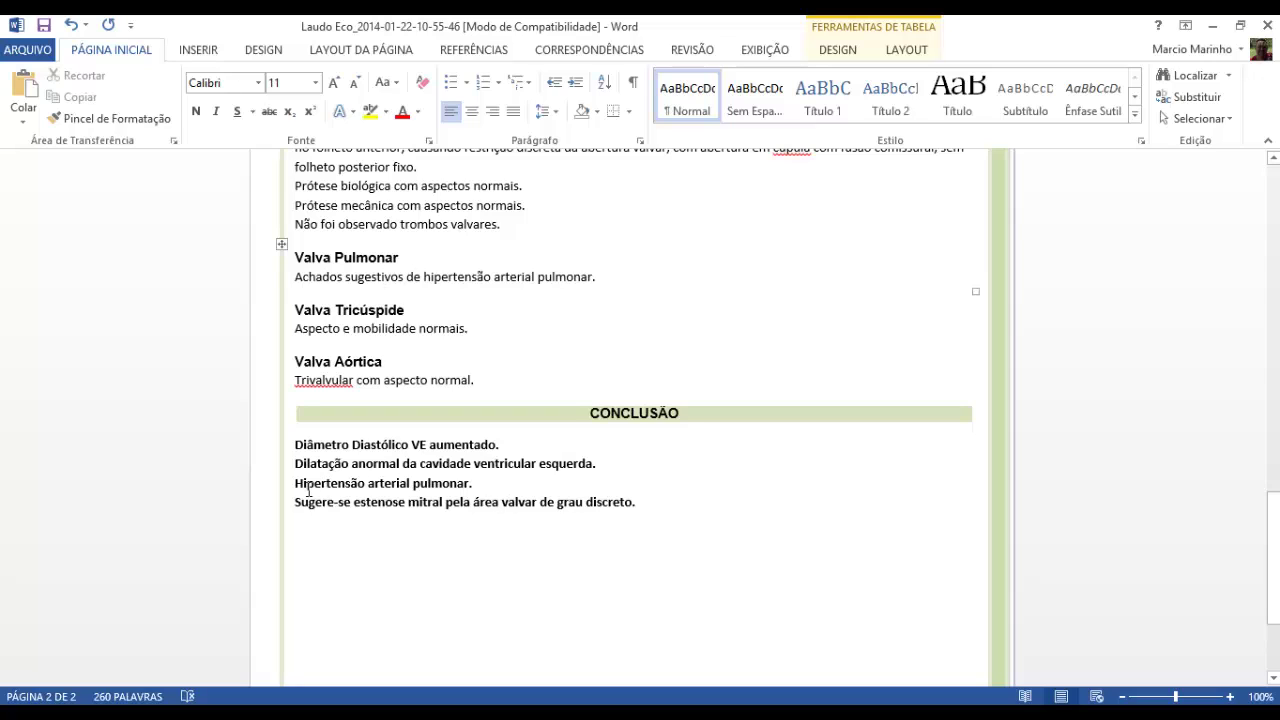
pyautogui.moveTo(297, 483); pyautogui.dragTo(473, 485)
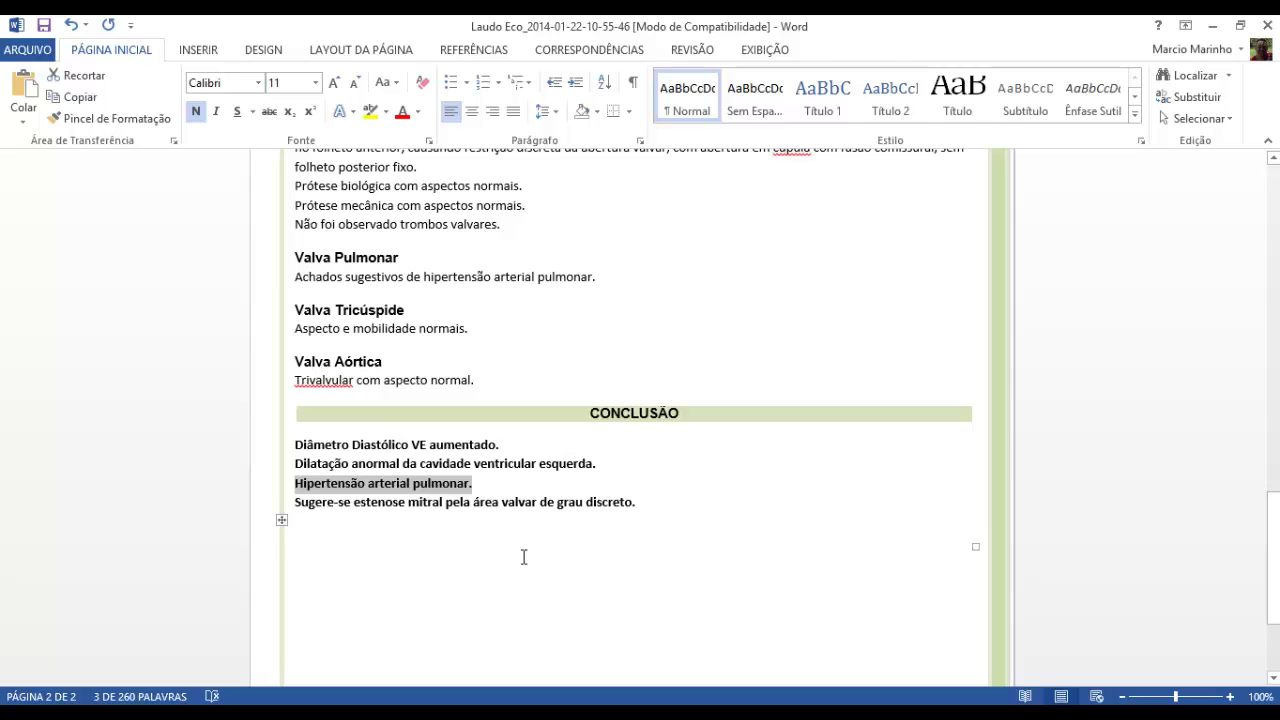
# Examine the report's signature and footer, and look over both pages again from the valve findings back to the first-page header
pyautogui.scroll(-3, 500, 543)
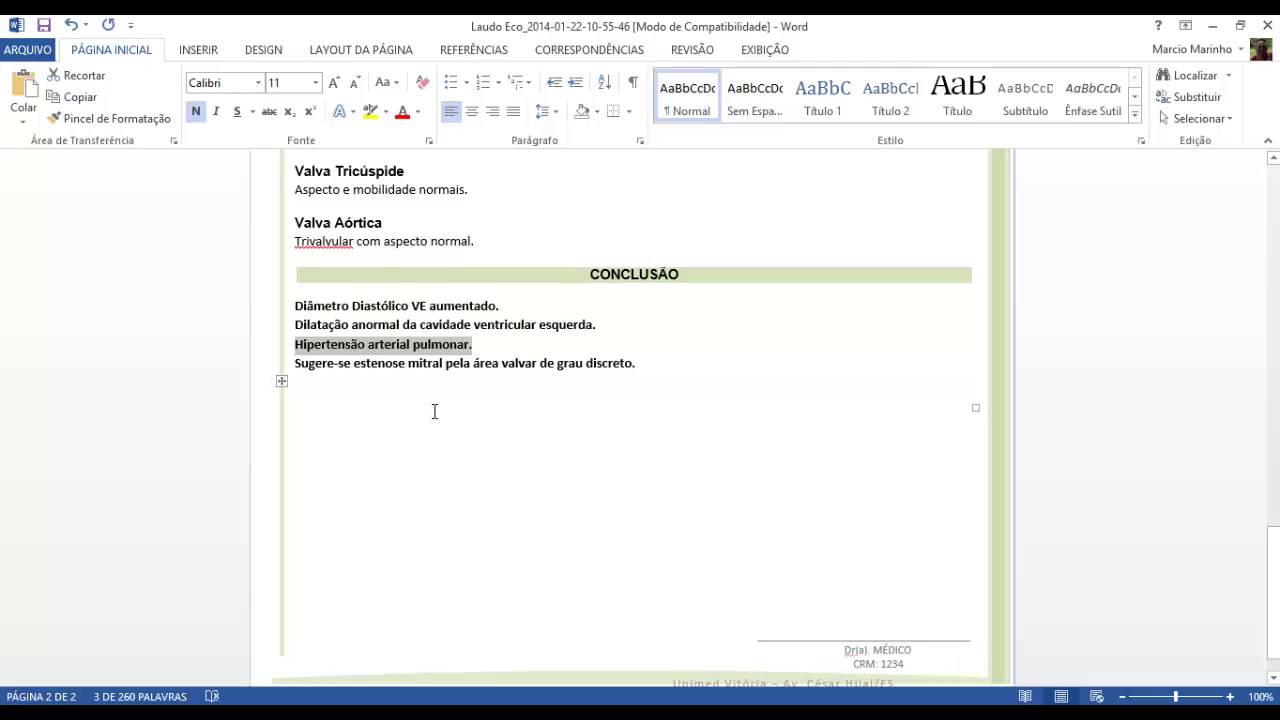
pyautogui.scroll(-1, 460, 450)
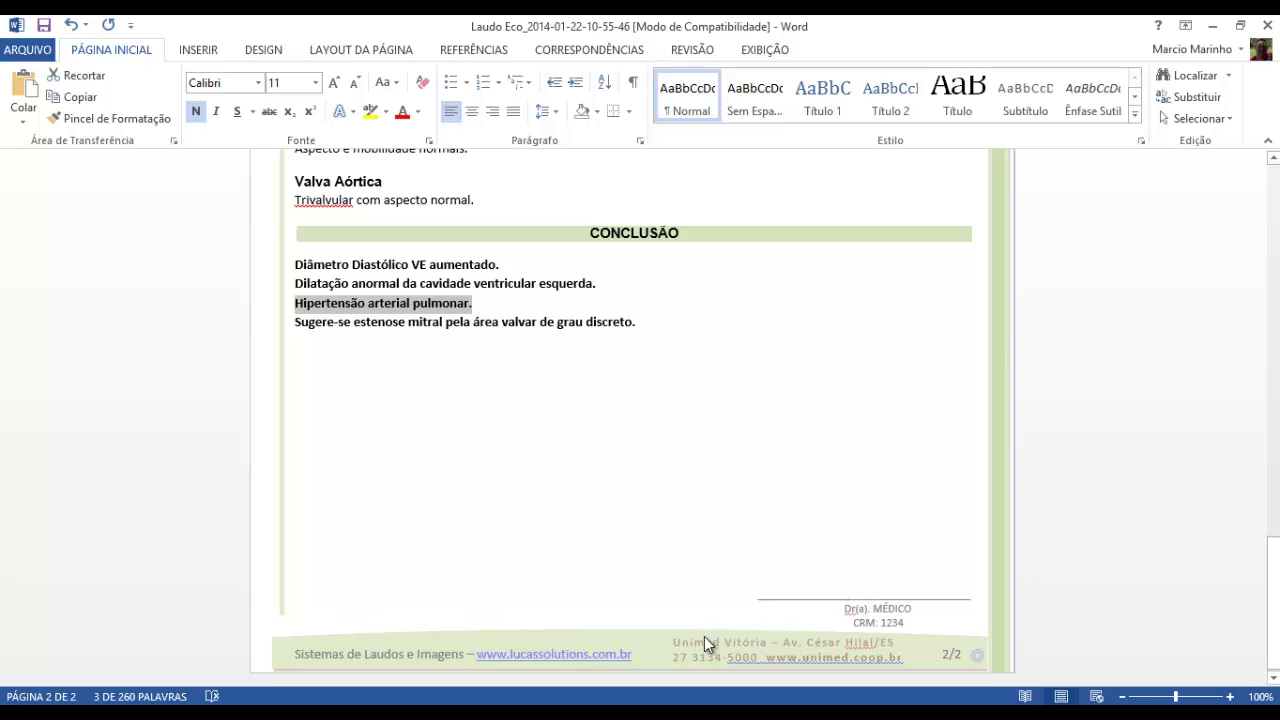
pyautogui.scroll(12, 704, 640)
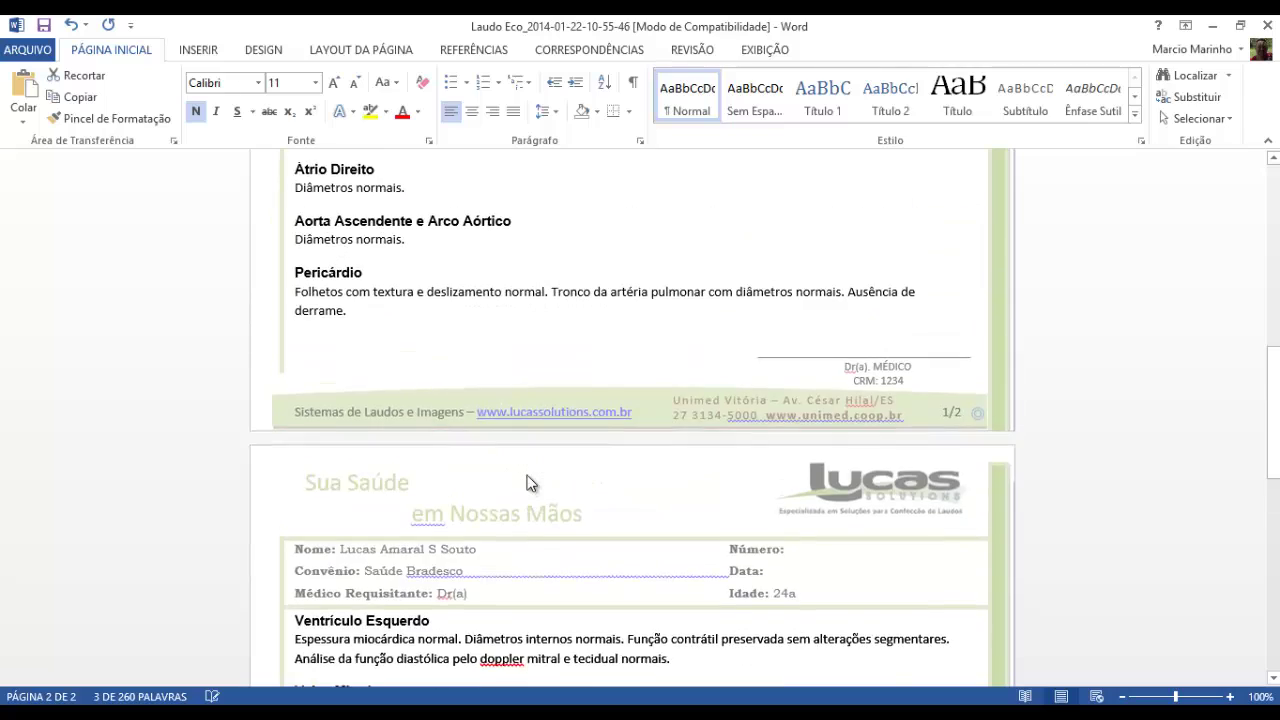
pyautogui.scroll(10, 530, 483)
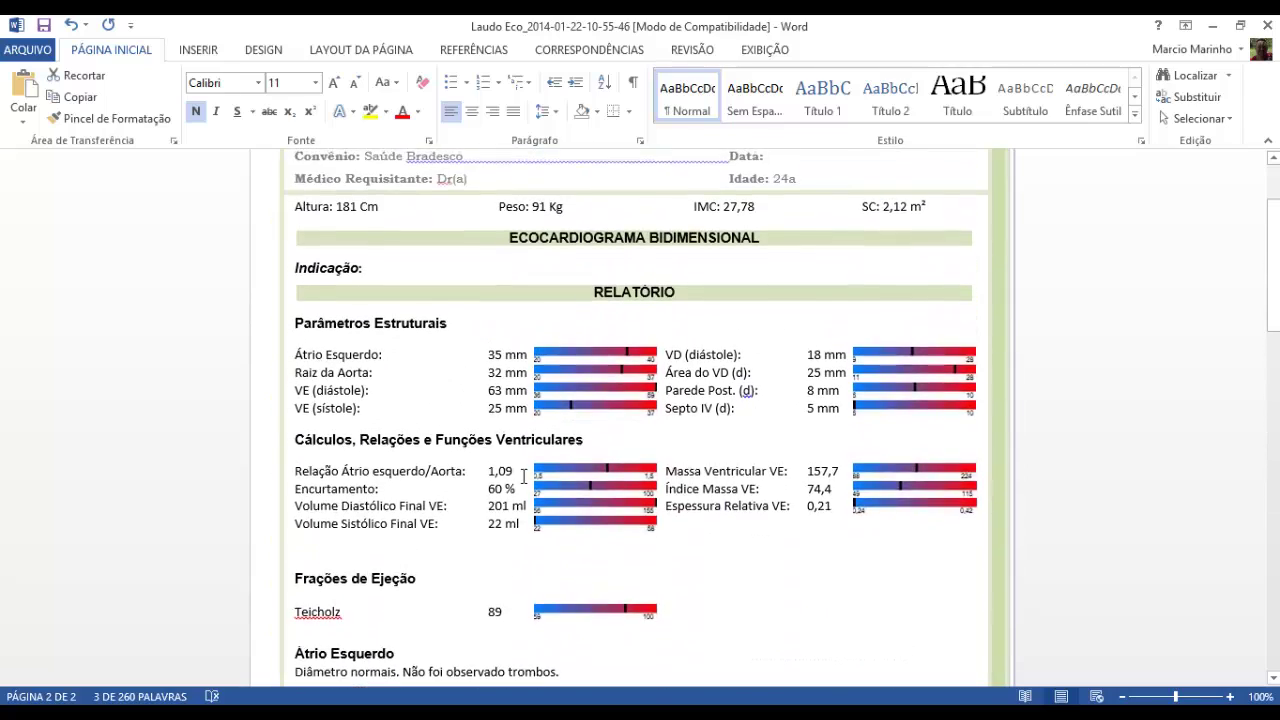
pyautogui.scroll(2, 523, 477)
pyautogui.scroll(-5, 366, 432)
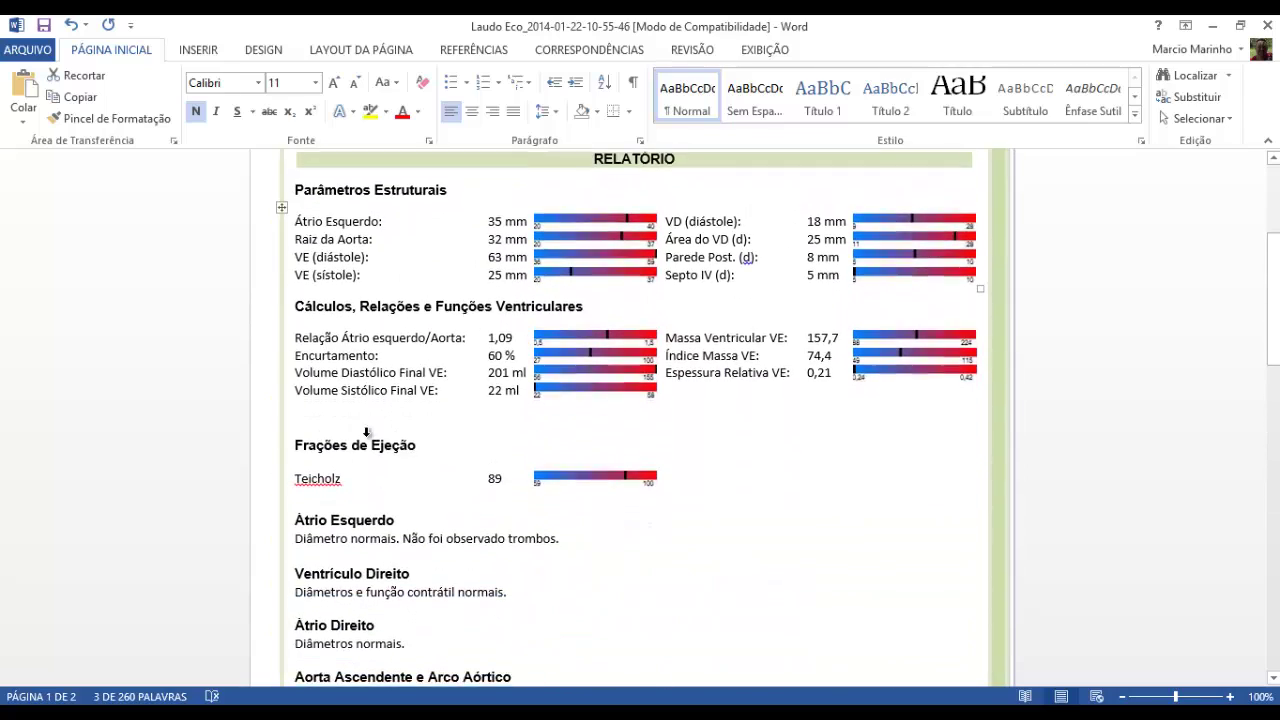
pyautogui.scroll(-2, 597, 481)
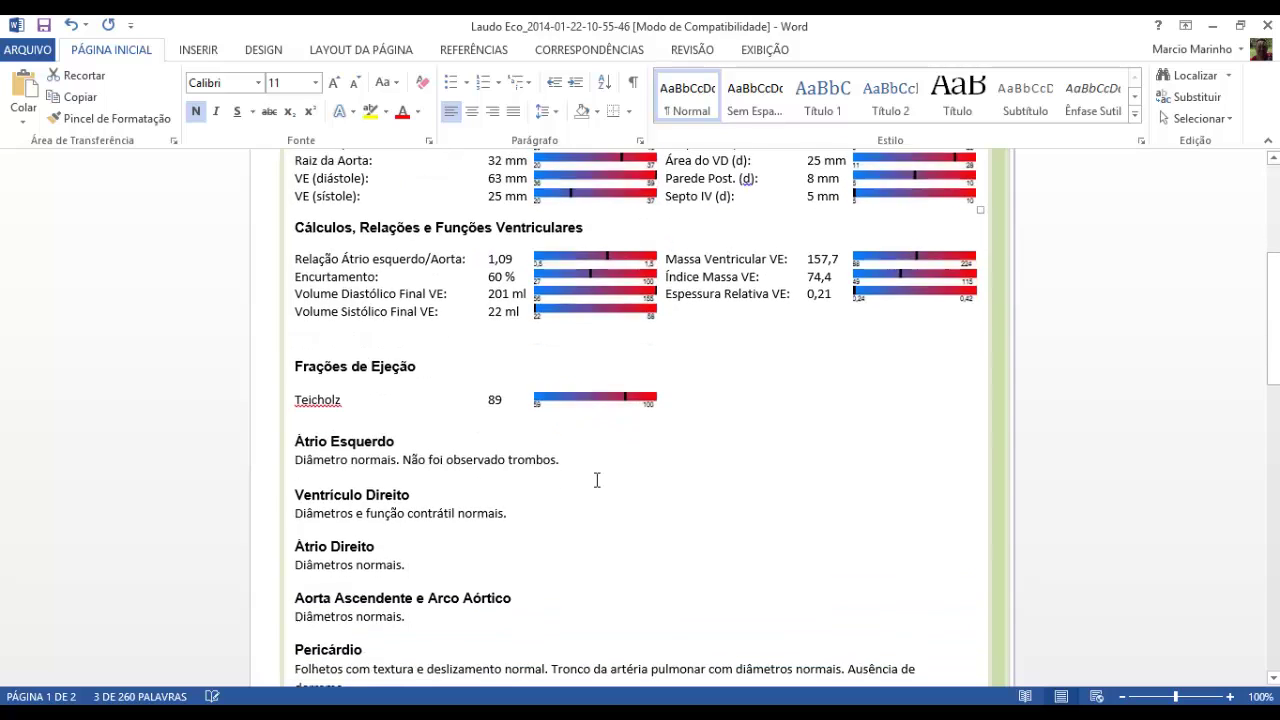
pyautogui.scroll(-10, 597, 481)
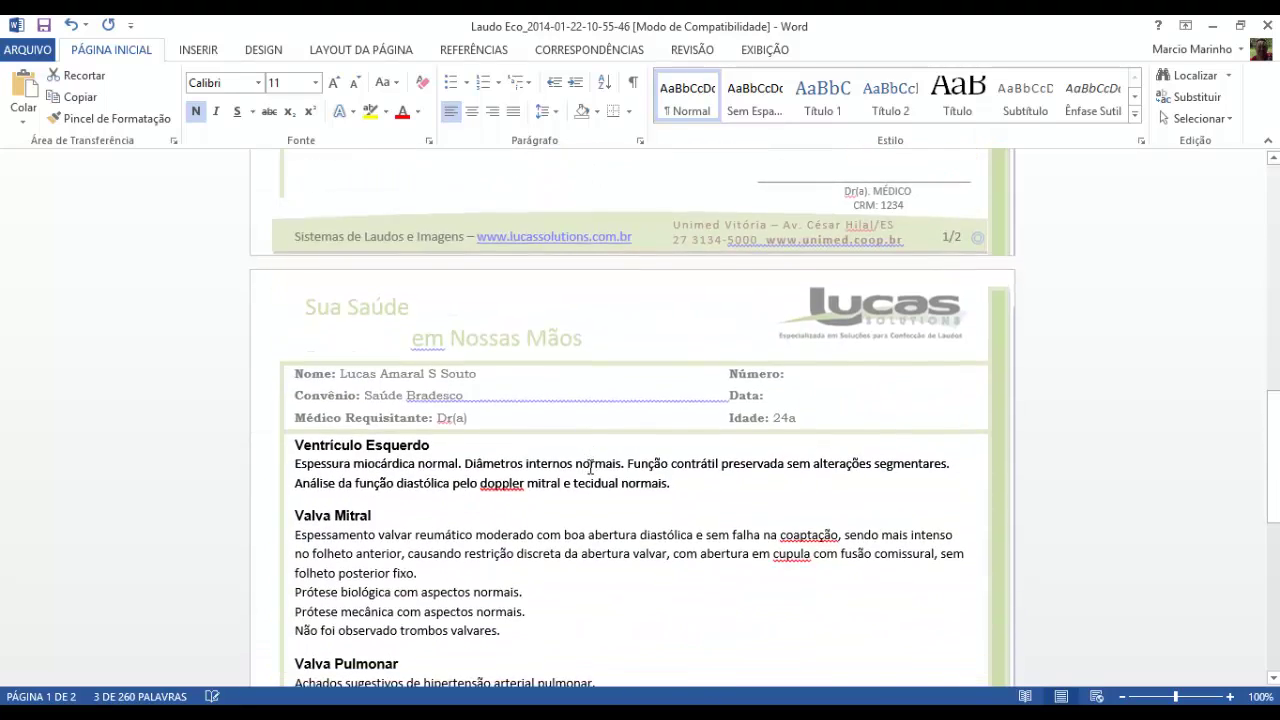
pyautogui.scroll(-3, 590, 467)
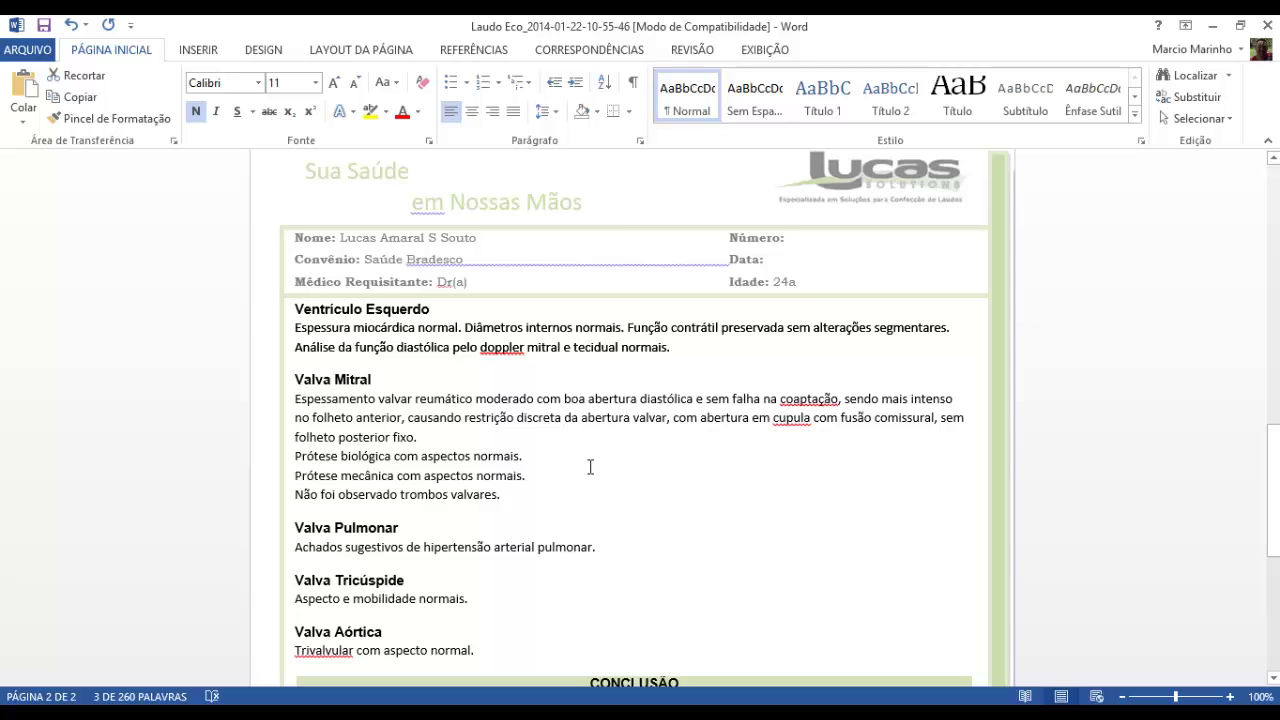
pyautogui.scroll(10, 590, 467)
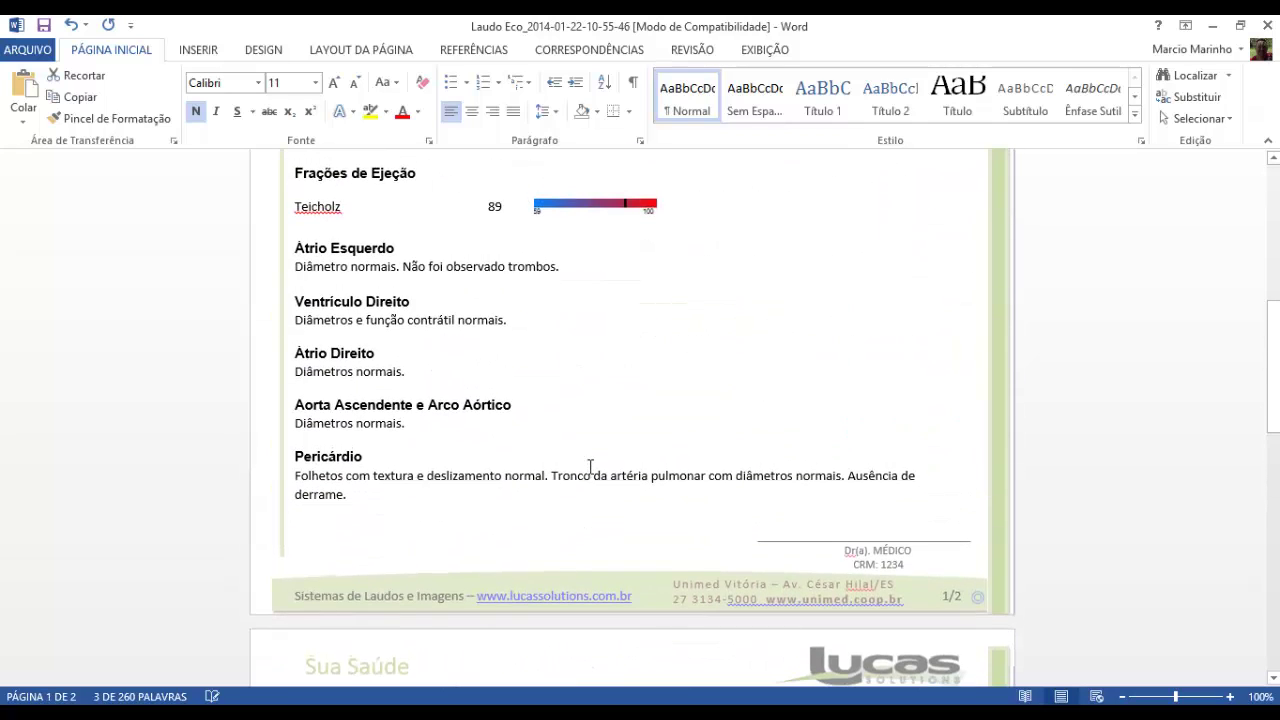
pyautogui.scroll(15, 590, 467)
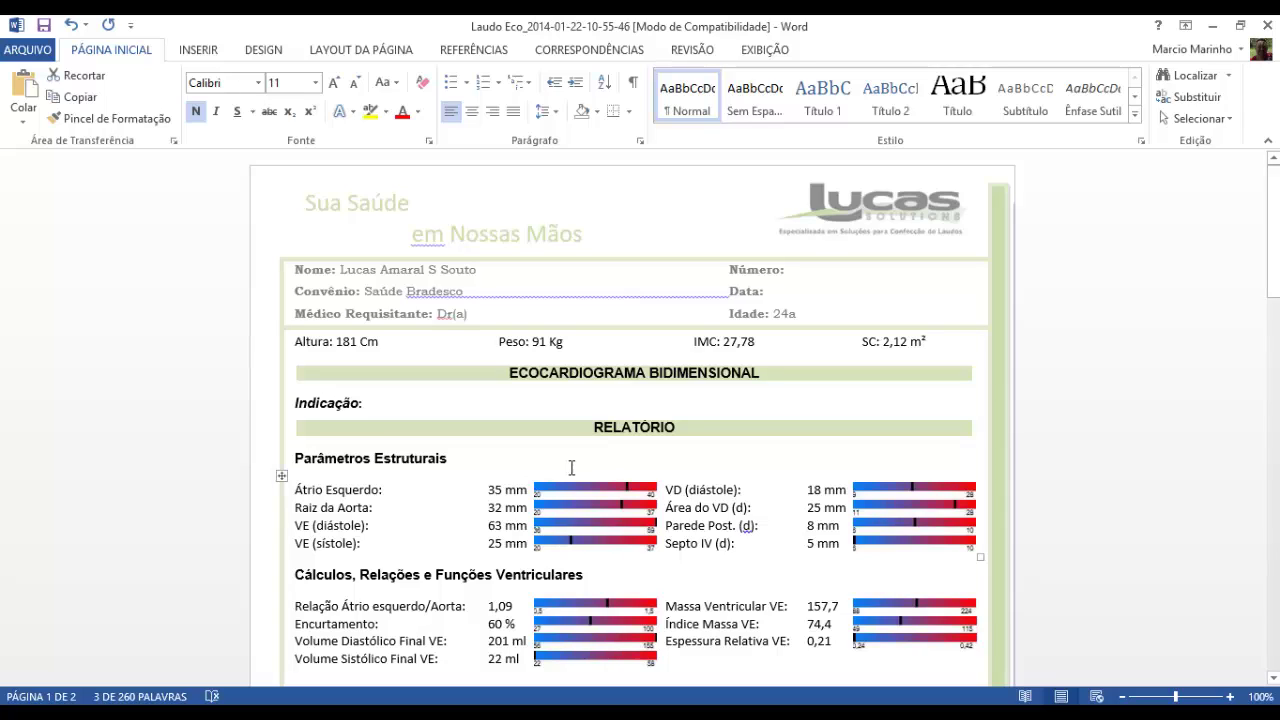
# Place the cursor at the report's empty Indicação line, and in the exam form set Indicação do exame to Doenças cardíacas congênitas
pyautogui.click(408, 403)
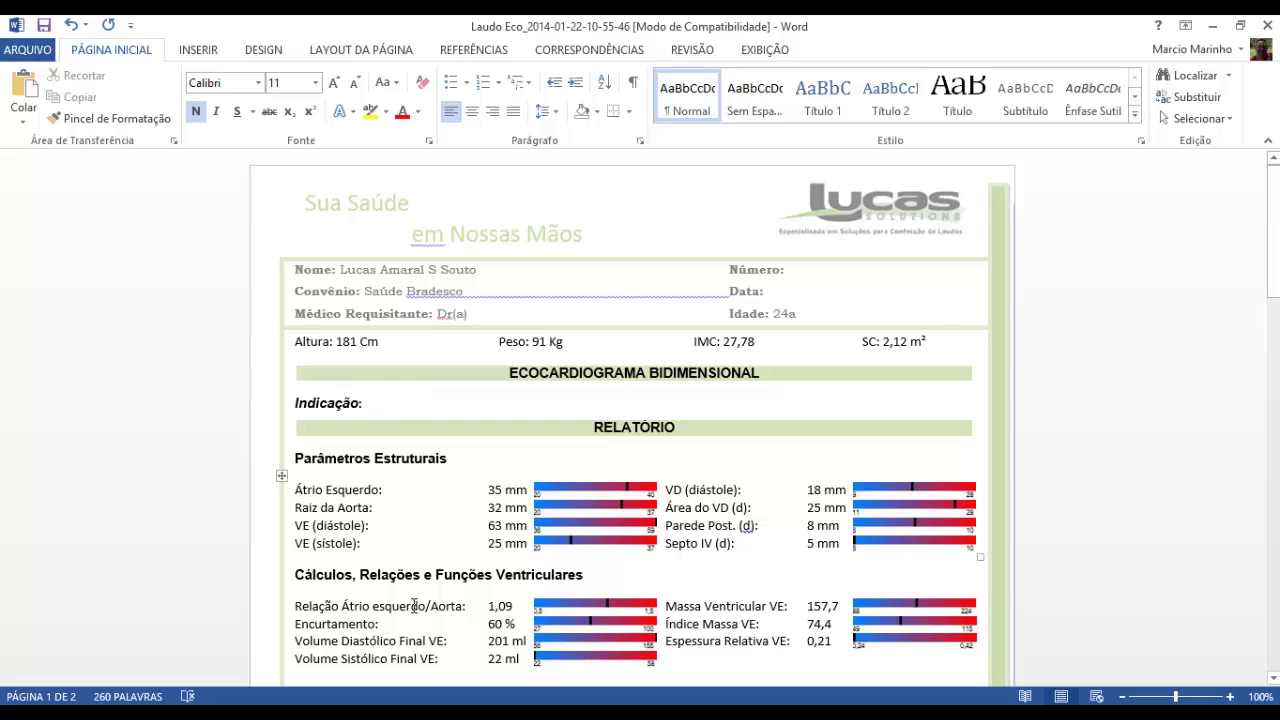
pyautogui.hotkey('alt', 'Tab')
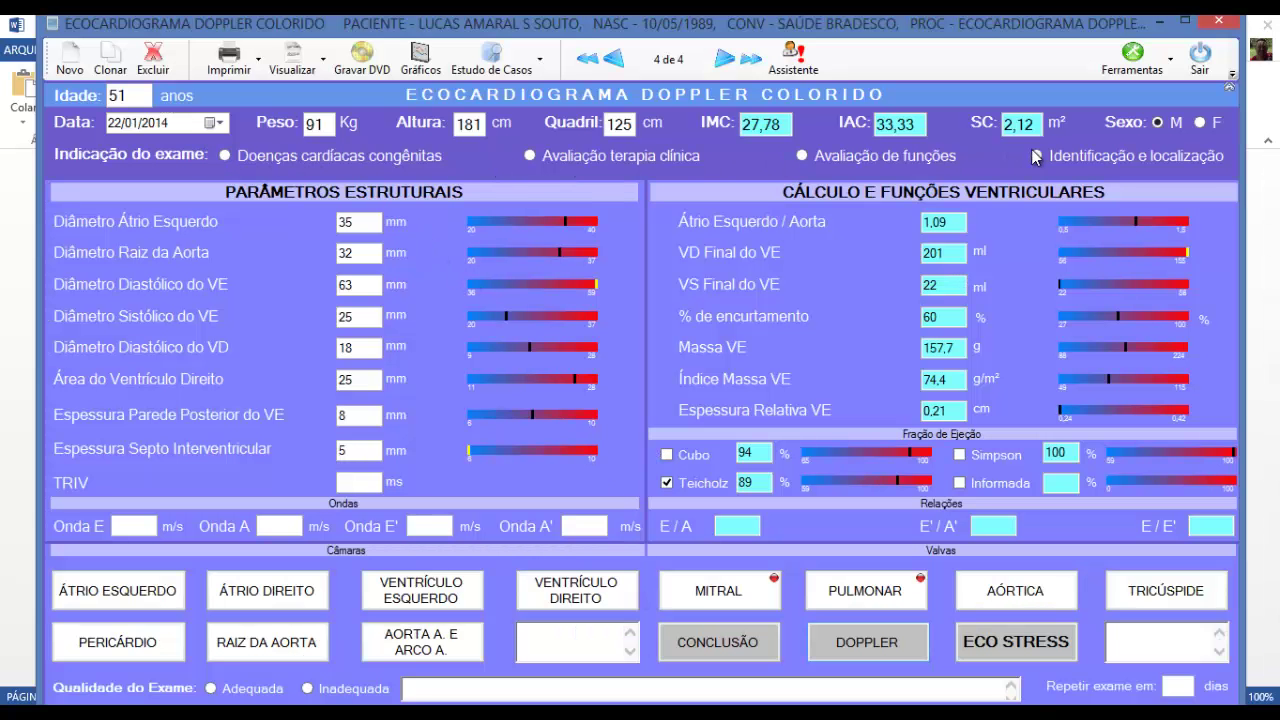
pyautogui.click(322, 157)
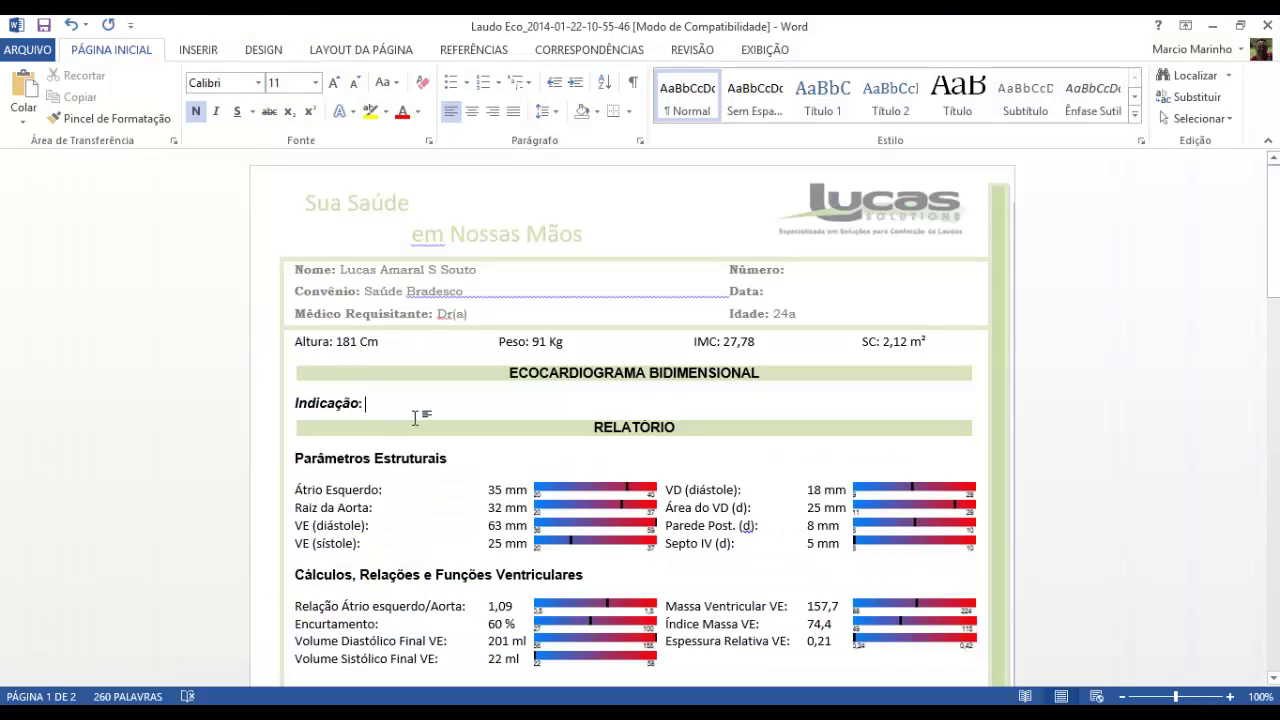
# Look over the first page of the Word report once more and close the document without saving the changes
pyautogui.scroll(-6, 400, 422)
pyautogui.scroll(6, 407, 426)
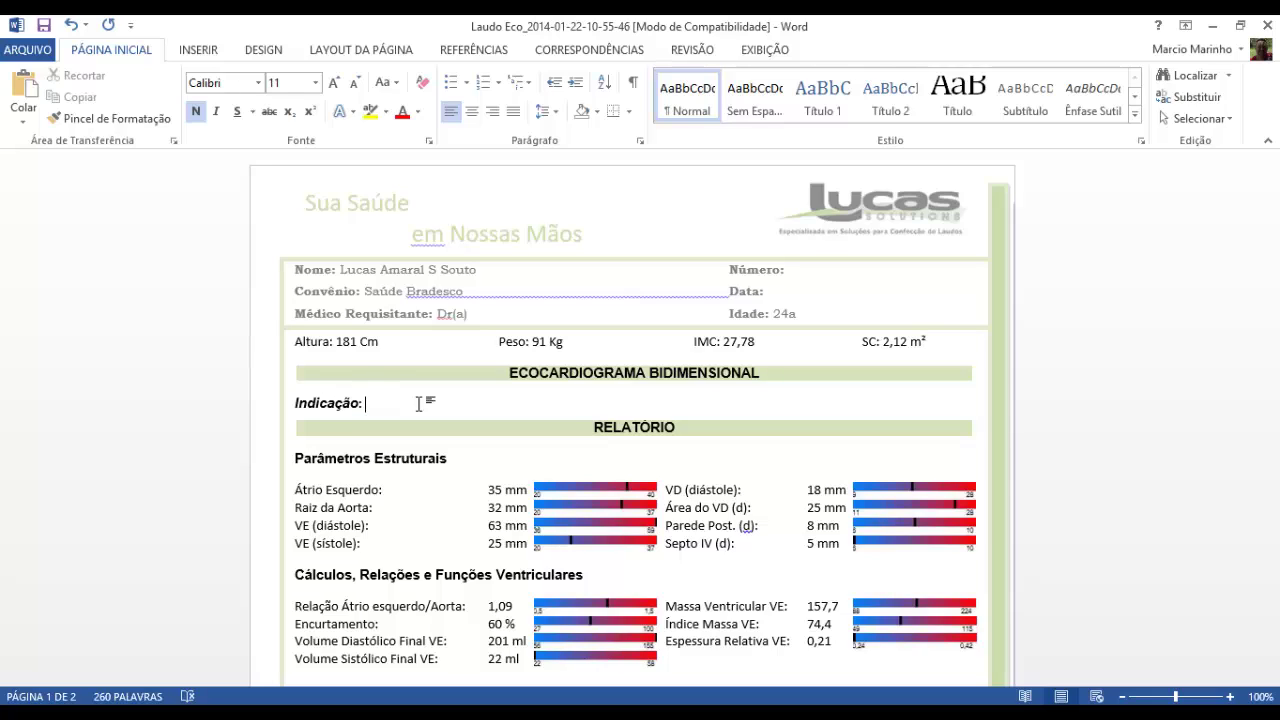
pyautogui.click(1267, 25)
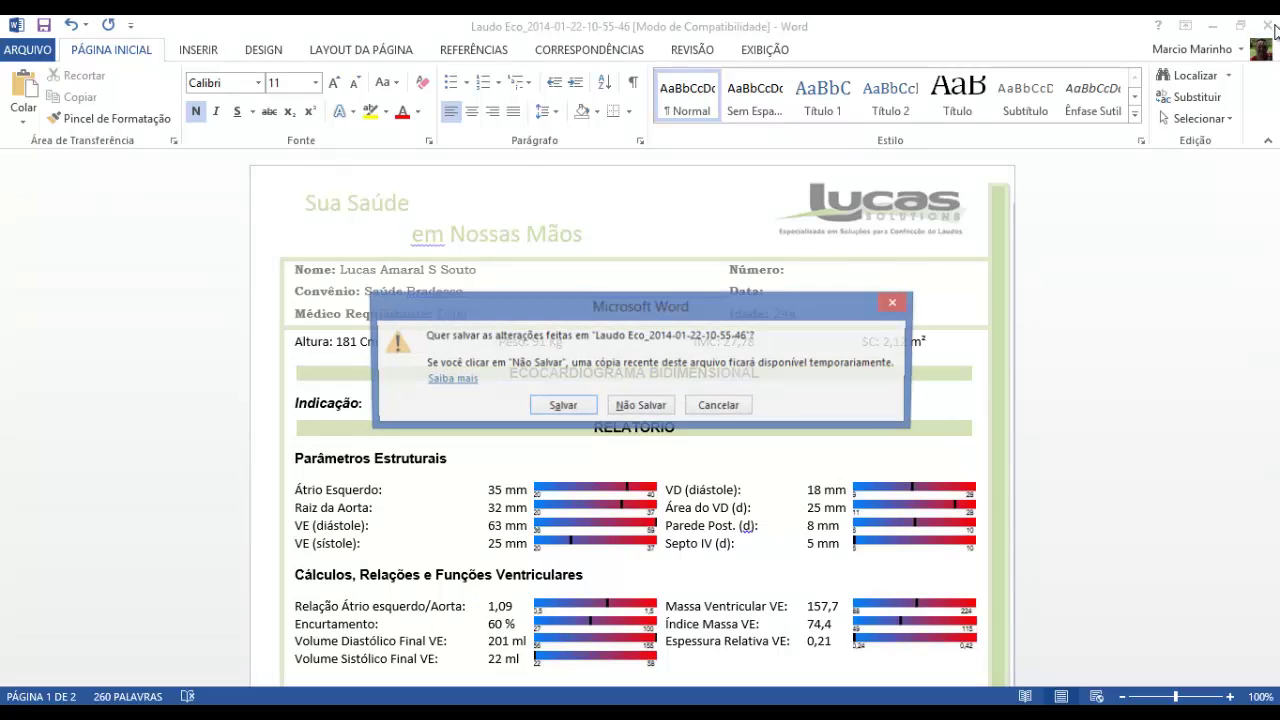
pyautogui.click(636, 409)
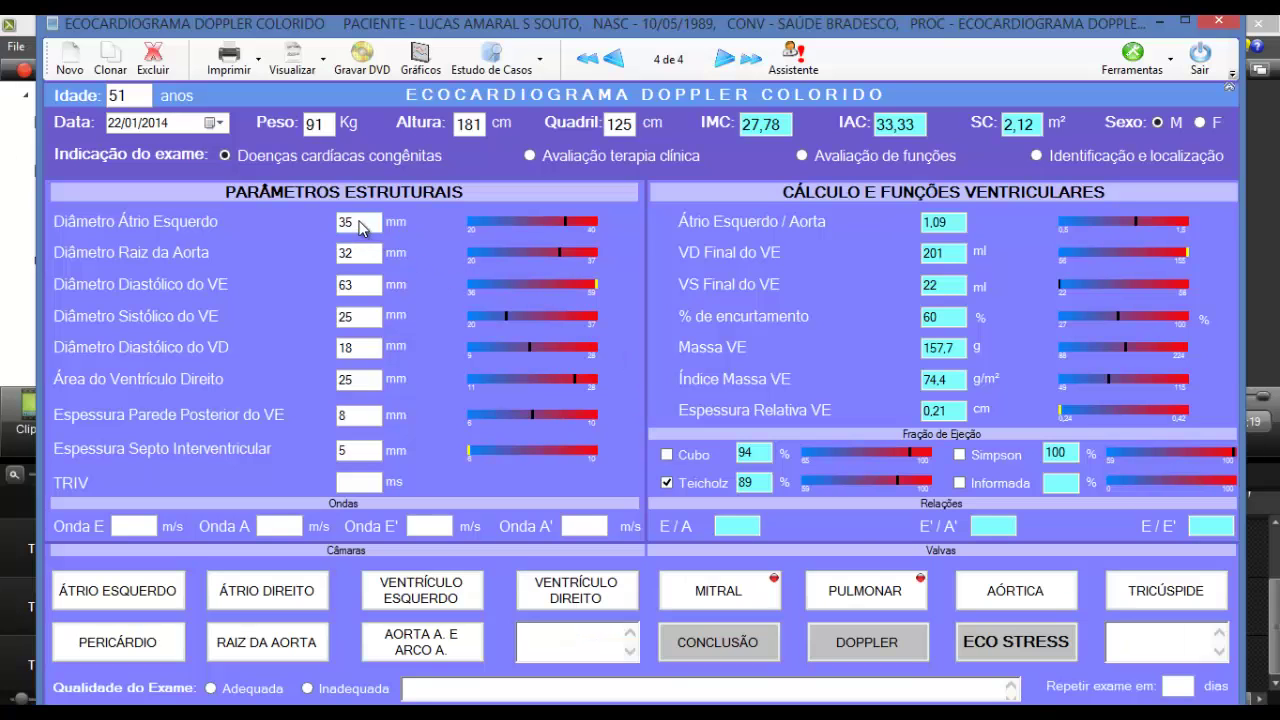
# Go back through the patient's exam records to the first one, dated 08/01/2014
pyautogui.moveTo(362, 228)
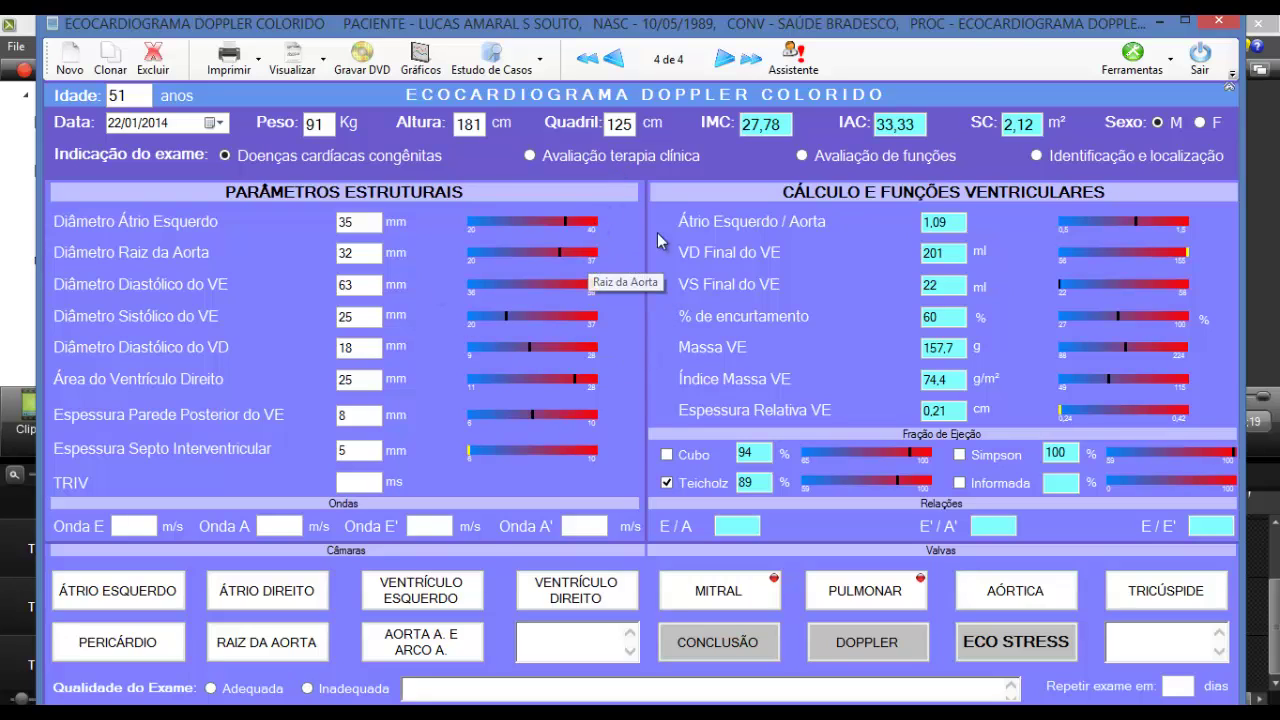
pyautogui.click(614, 60)
pyautogui.click(614, 60)
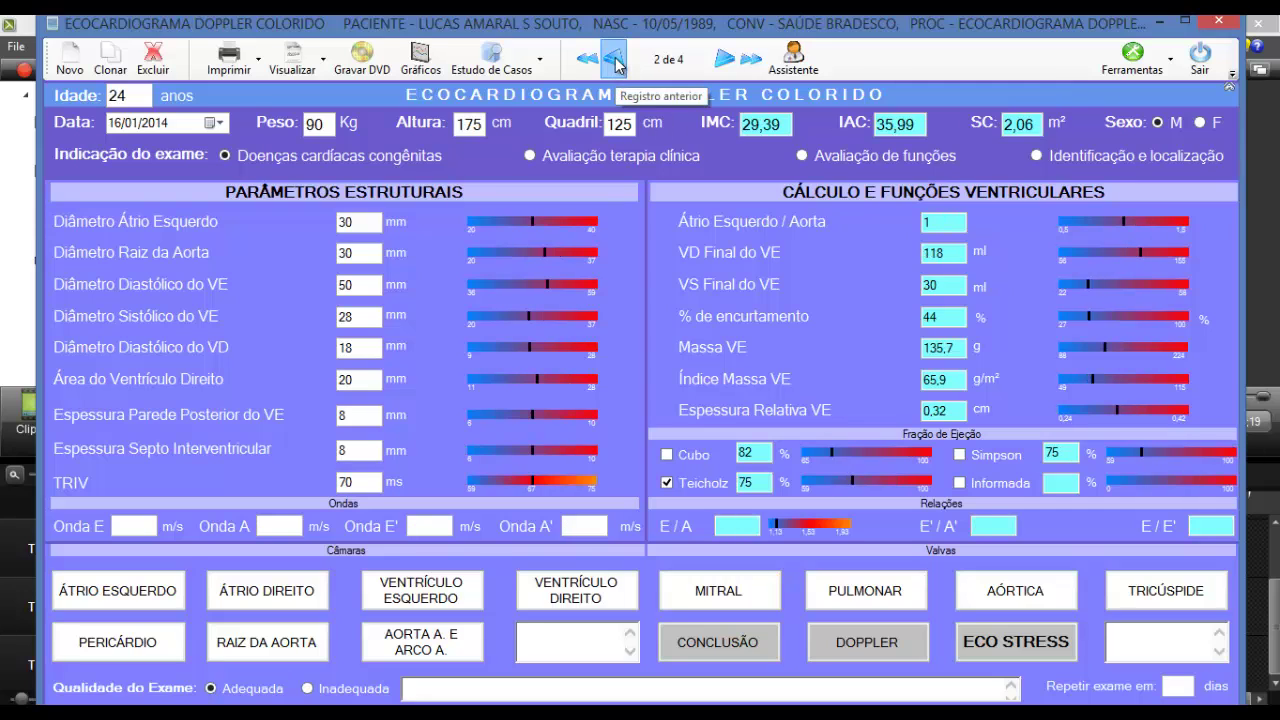
pyautogui.click(614, 60)
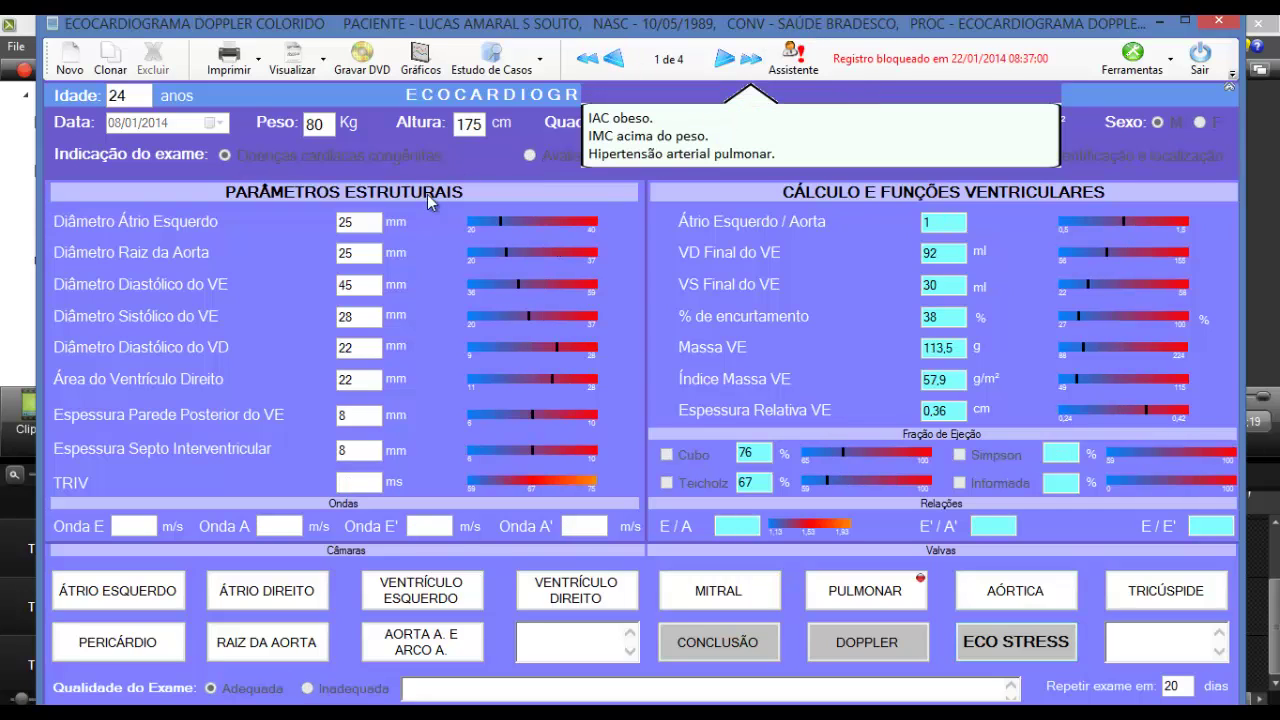
# Show the evolution chart for Diâmetro Diastólico do VE in the first exam record, and select the Diâmetro Sistólico do VE value
pyautogui.click(363, 252)
pyautogui.click(363, 284)
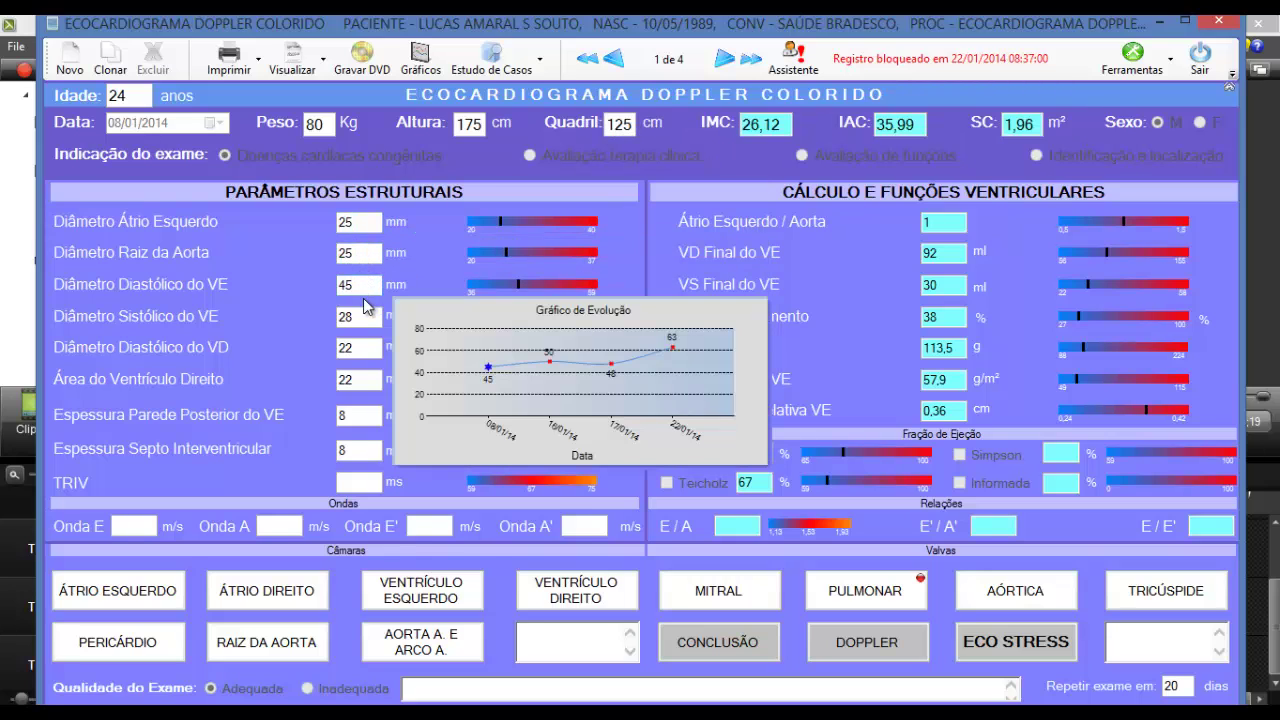
pyautogui.click(363, 319)
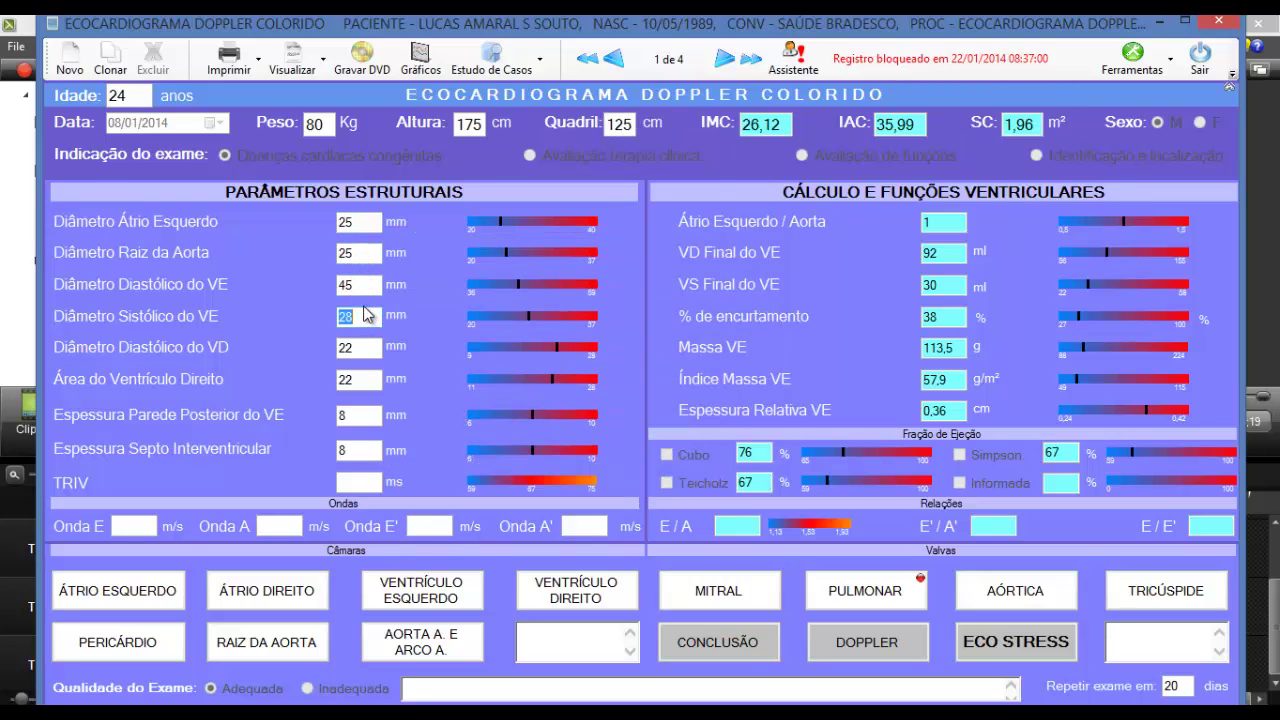